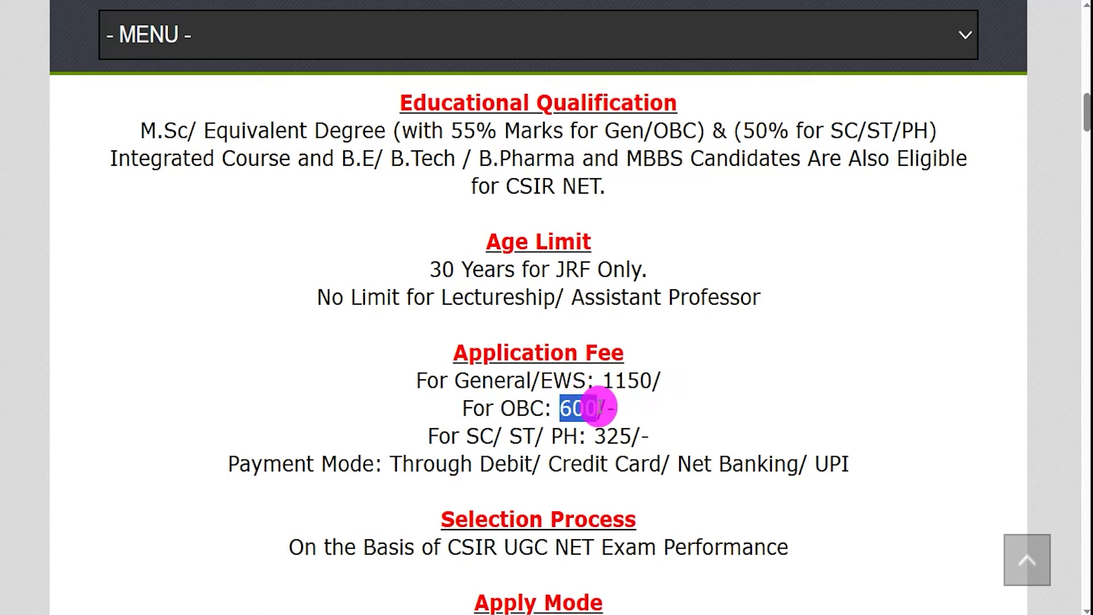
Highlight the OBC and SC/ST/PH fees, the Online apply mode, and the Official Notification Pdf link
{"action": "left_click_drag", "start_coordinate": [480, 436], "coordinate": [630, 434]}
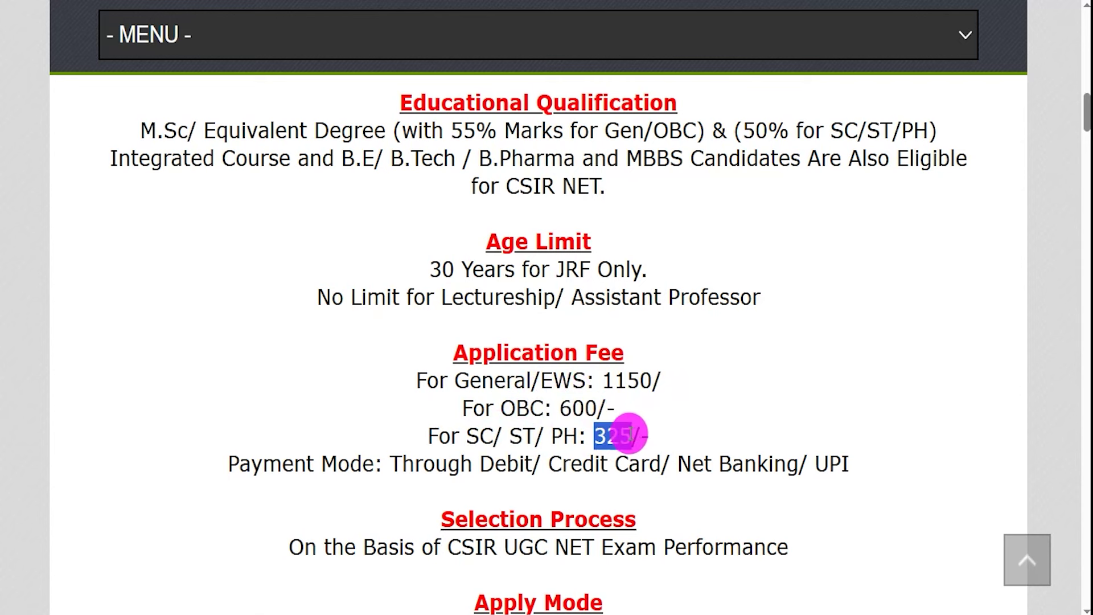
{"action": "scroll", "coordinate": [626, 430], "scroll_direction": "down", "scroll_amount": 3}
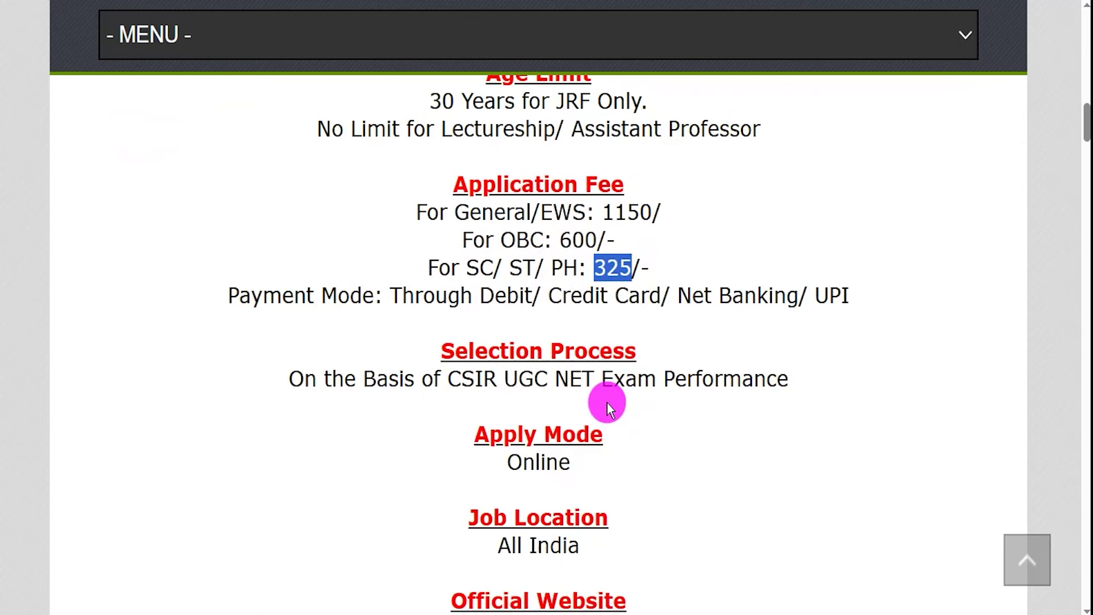
{"action": "scroll", "coordinate": [607, 403], "scroll_direction": "down", "scroll_amount": 2}
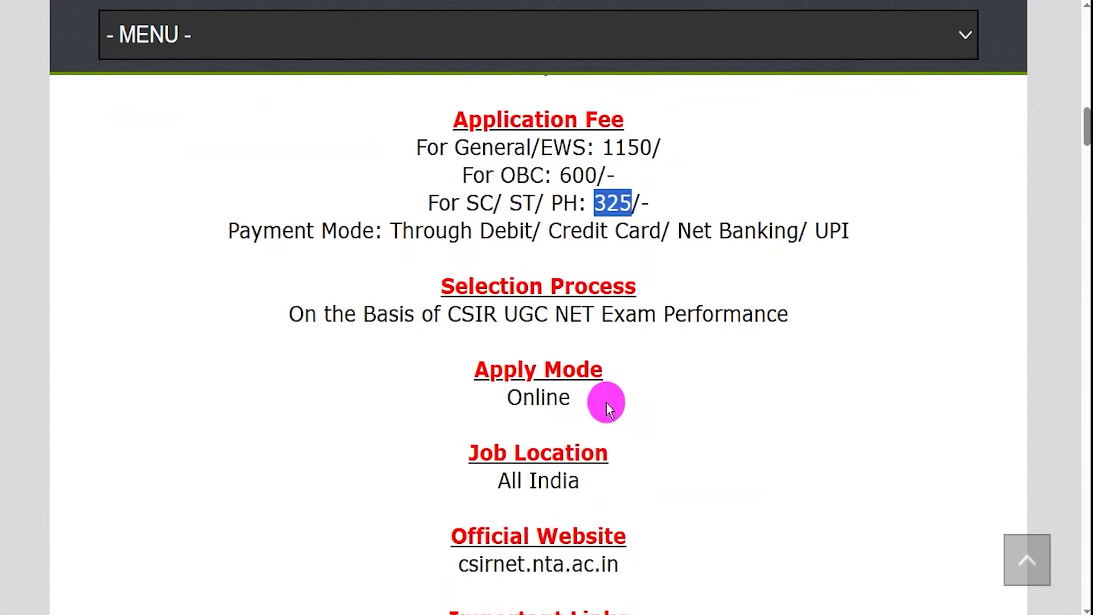
{"action": "left_click_drag", "start_coordinate": [507, 327], "coordinate": [568, 328]}
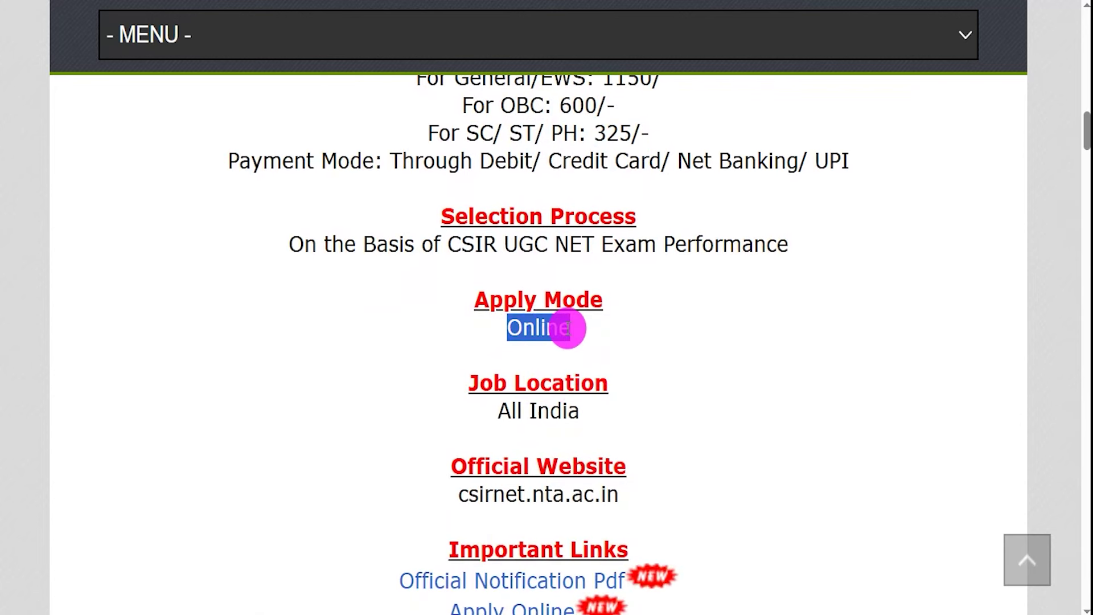
{"action": "scroll", "coordinate": [567, 328], "scroll_direction": "down", "scroll_amount": 2}
{"action": "scroll", "coordinate": [568, 329], "scroll_direction": "down", "scroll_amount": 1}
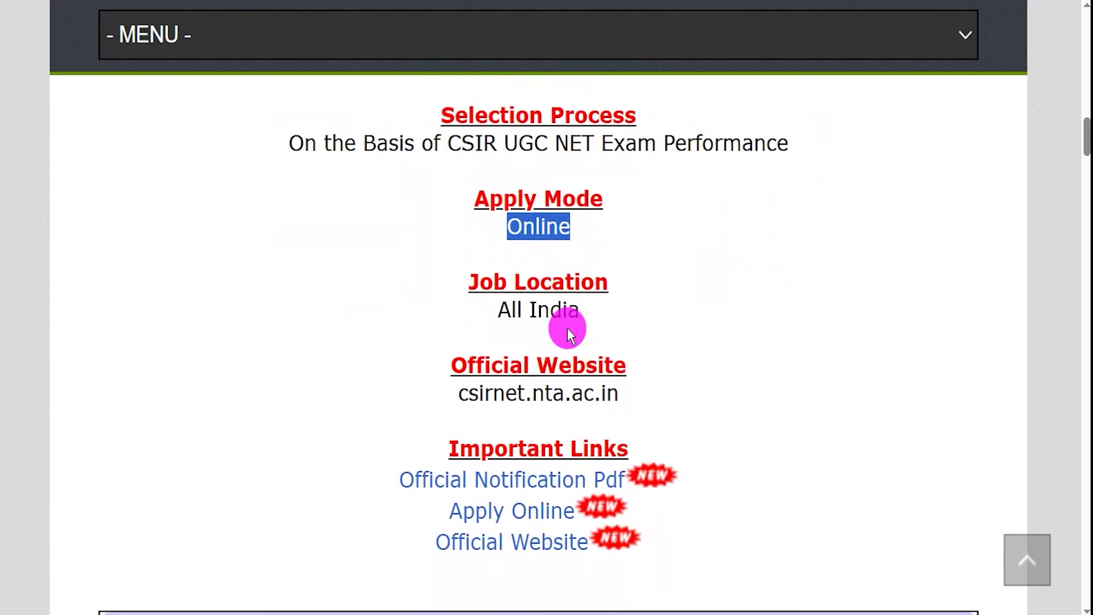
{"action": "left_click_drag", "start_coordinate": [466, 447], "coordinate": [617, 448]}
{"action": "left_click_drag", "start_coordinate": [373, 481], "coordinate": [626, 485]}
Open the Official Notification PDF bulletin and highlight a date in its schedule table
{"action": "left_click", "coordinate": [626, 485]}
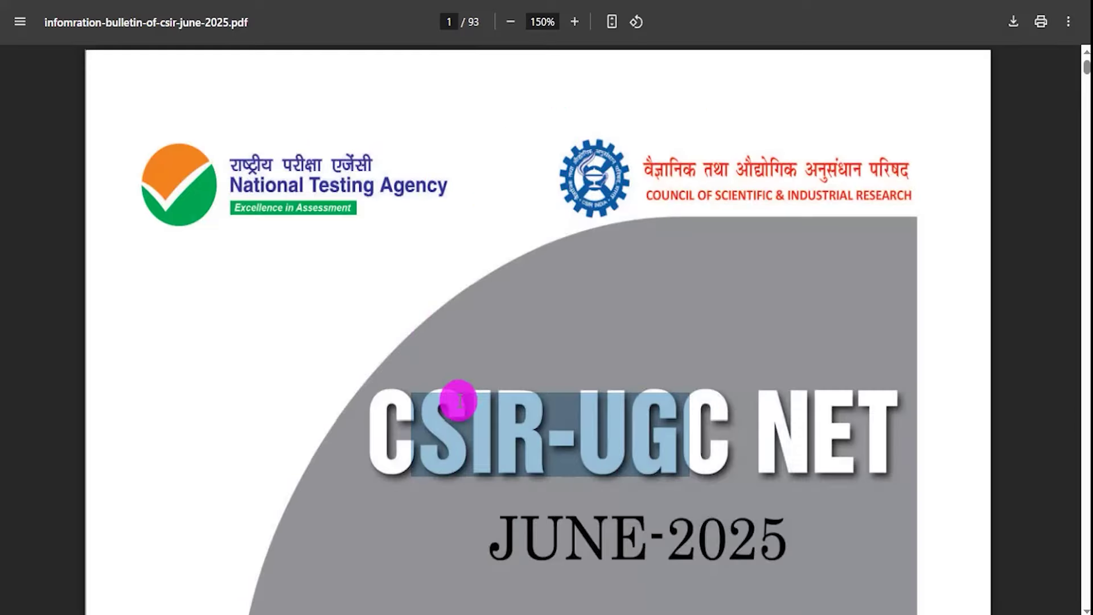
{"action": "scroll", "coordinate": [546, 405], "scroll_direction": "down", "scroll_amount": 10}
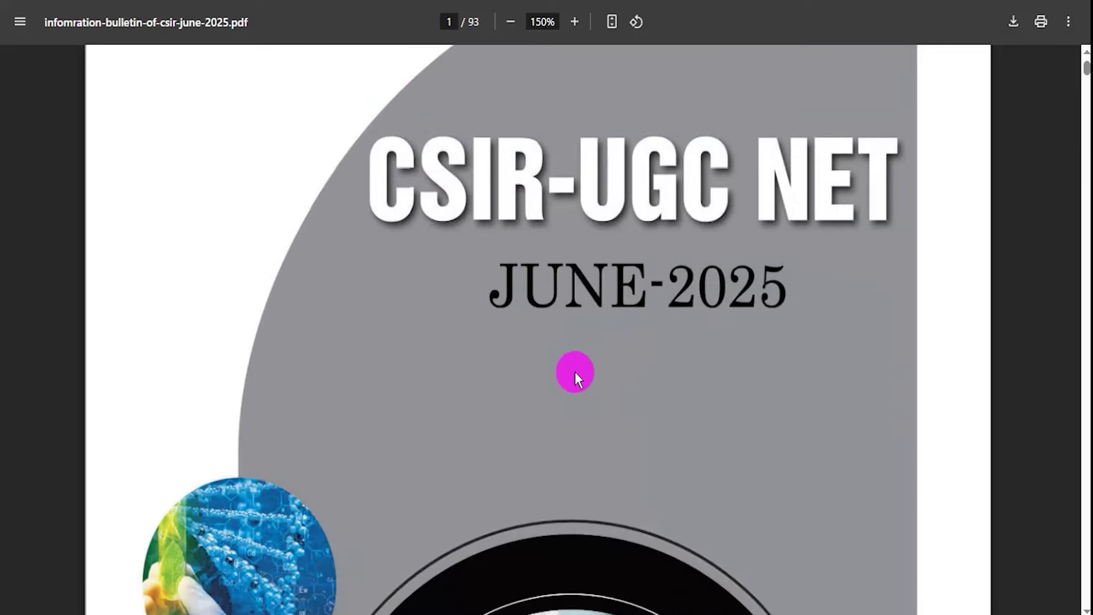
{"action": "scroll", "coordinate": [575, 371], "scroll_direction": "down", "scroll_amount": 15}
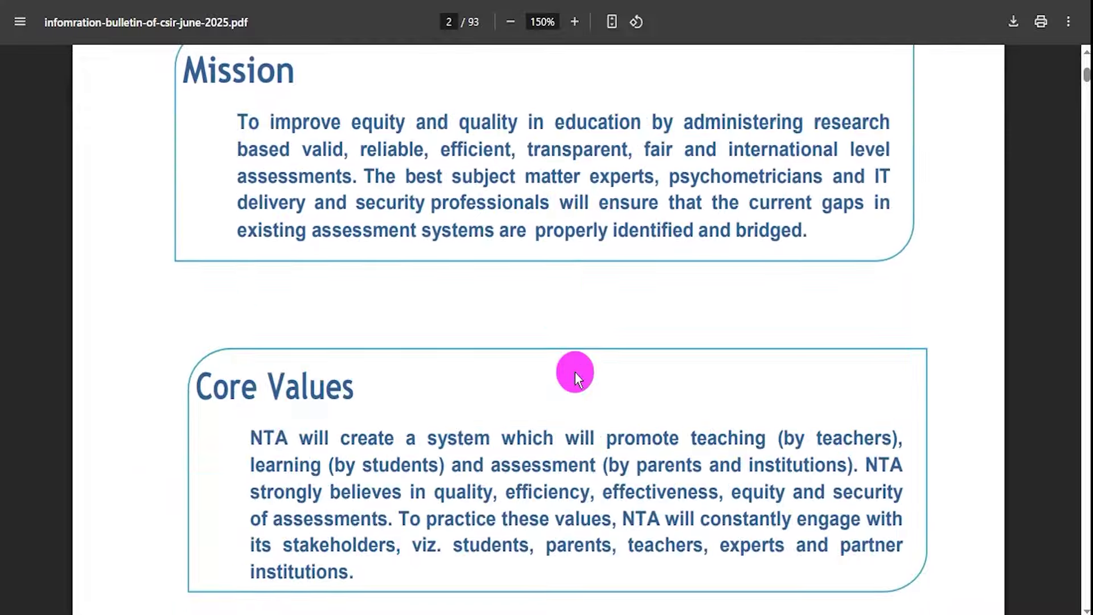
{"action": "scroll", "coordinate": [575, 372], "scroll_direction": "down", "scroll_amount": 20}
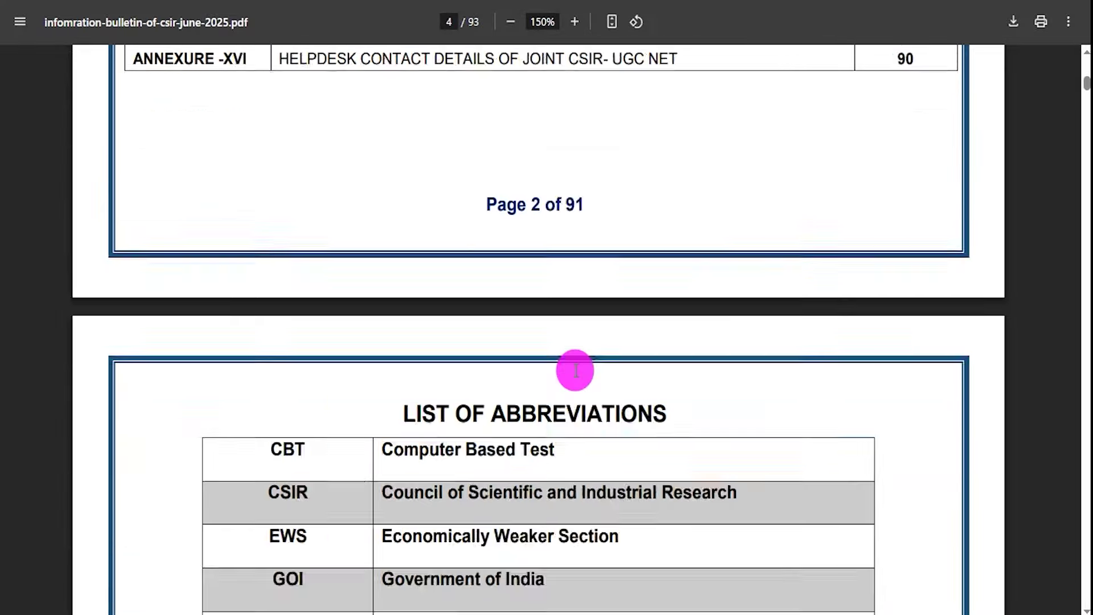
{"action": "scroll", "coordinate": [575, 370], "scroll_direction": "down", "scroll_amount": 20}
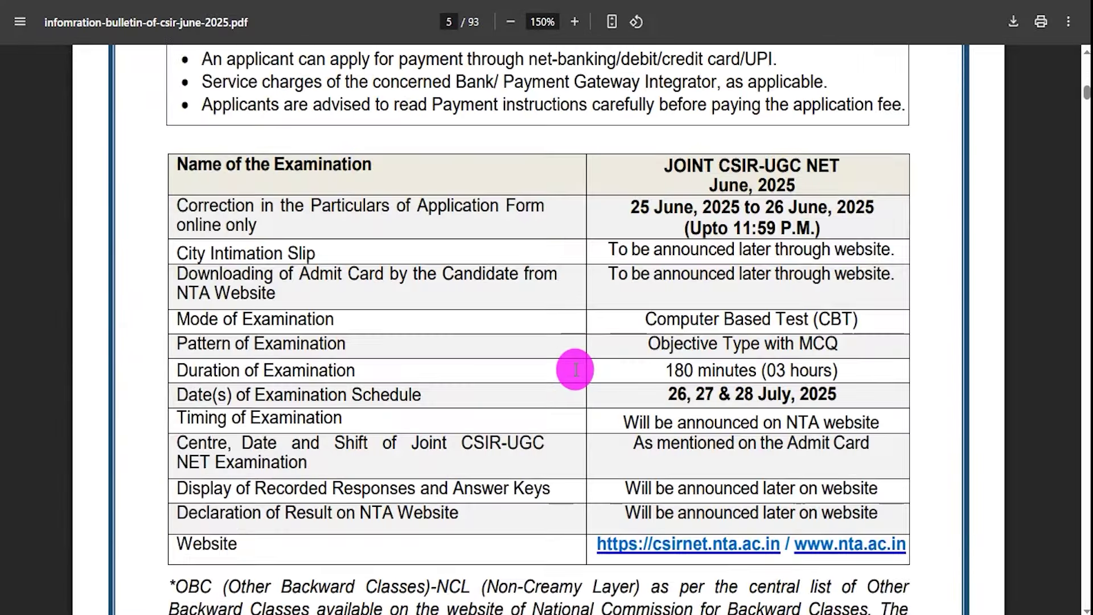
{"action": "scroll", "coordinate": [575, 370], "scroll_direction": "up", "scroll_amount": 10}
{"action": "left_click_drag", "start_coordinate": [635, 307], "coordinate": [700, 311]}
Page through the rest of the bulletin, close it, and highlight Apply Online on the notice
{"action": "scroll", "coordinate": [622, 330], "scroll_direction": "down", "scroll_amount": 20}
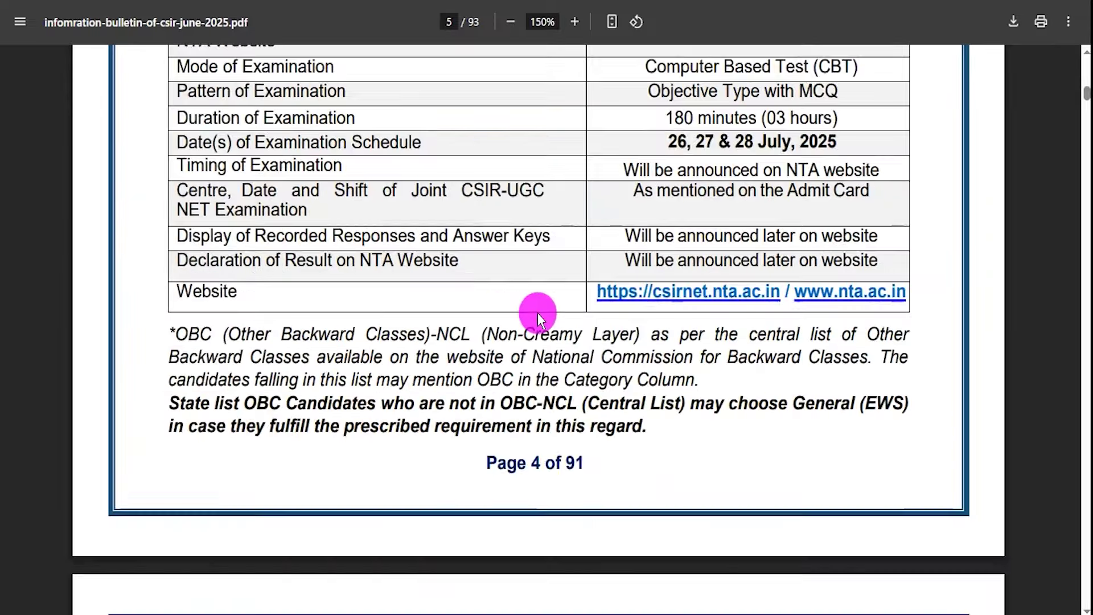
{"action": "scroll", "coordinate": [538, 313], "scroll_direction": "down", "scroll_amount": 17}
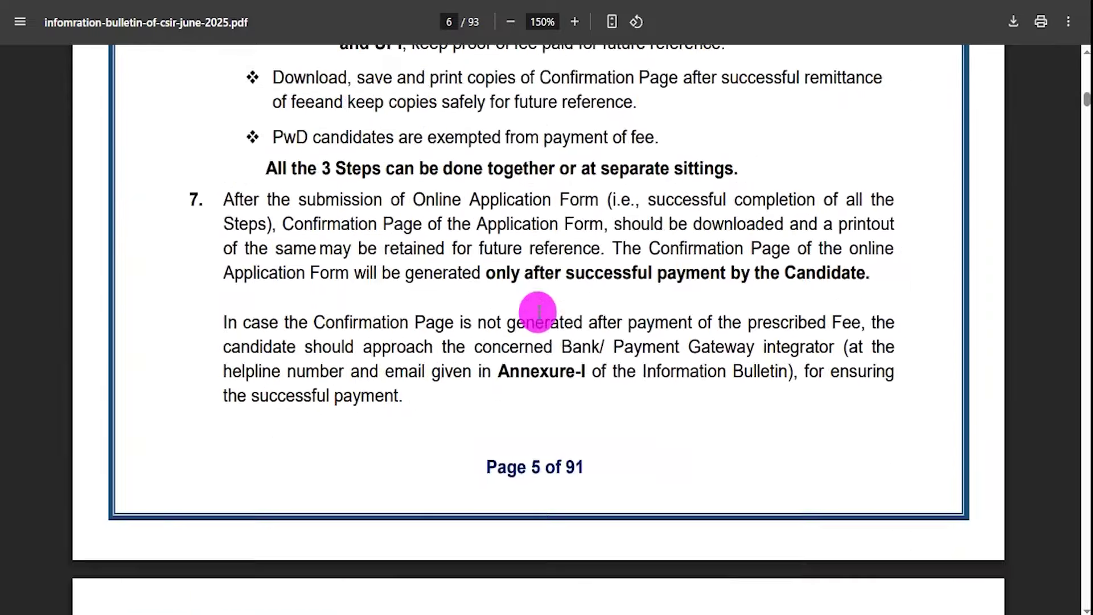
{"action": "scroll", "coordinate": [538, 312], "scroll_direction": "down", "scroll_amount": 17}
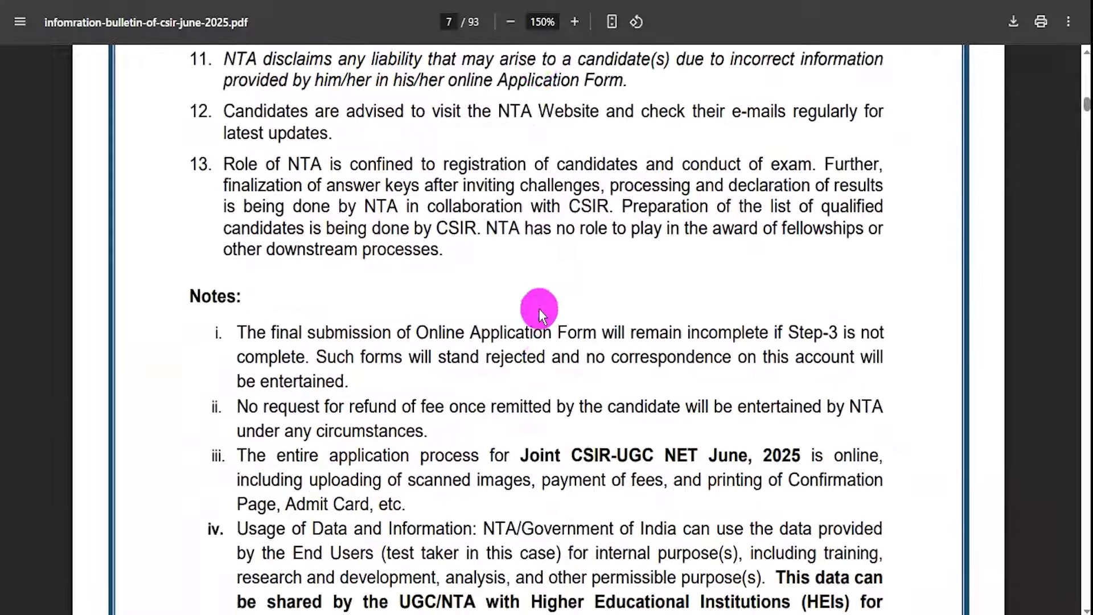
{"action": "scroll", "coordinate": [539, 312], "scroll_direction": "down", "scroll_amount": 20}
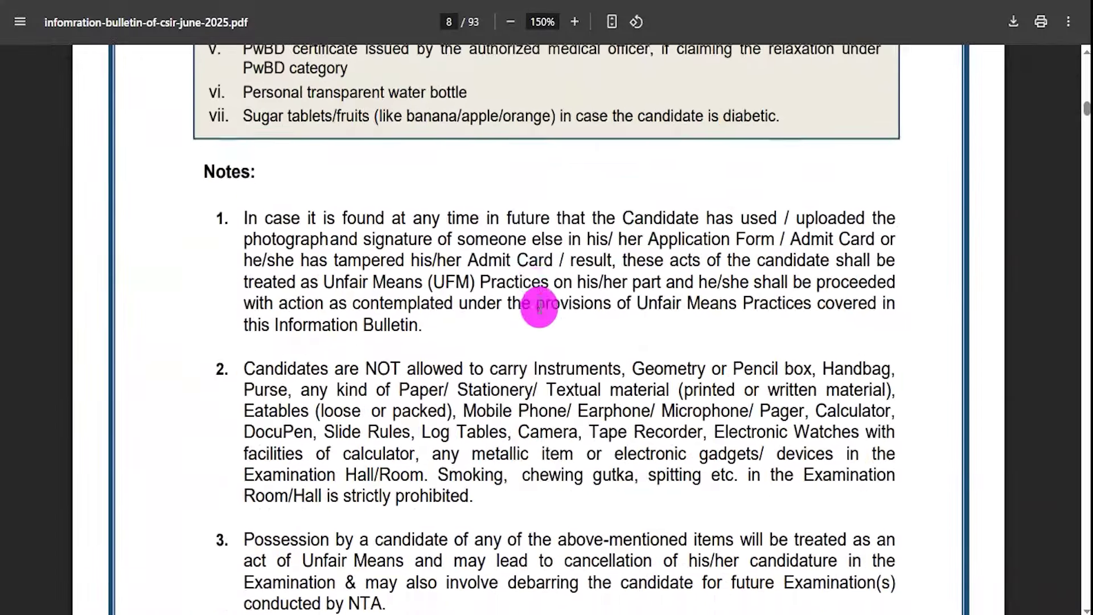
{"action": "scroll", "coordinate": [538, 307], "scroll_direction": "down", "scroll_amount": 18}
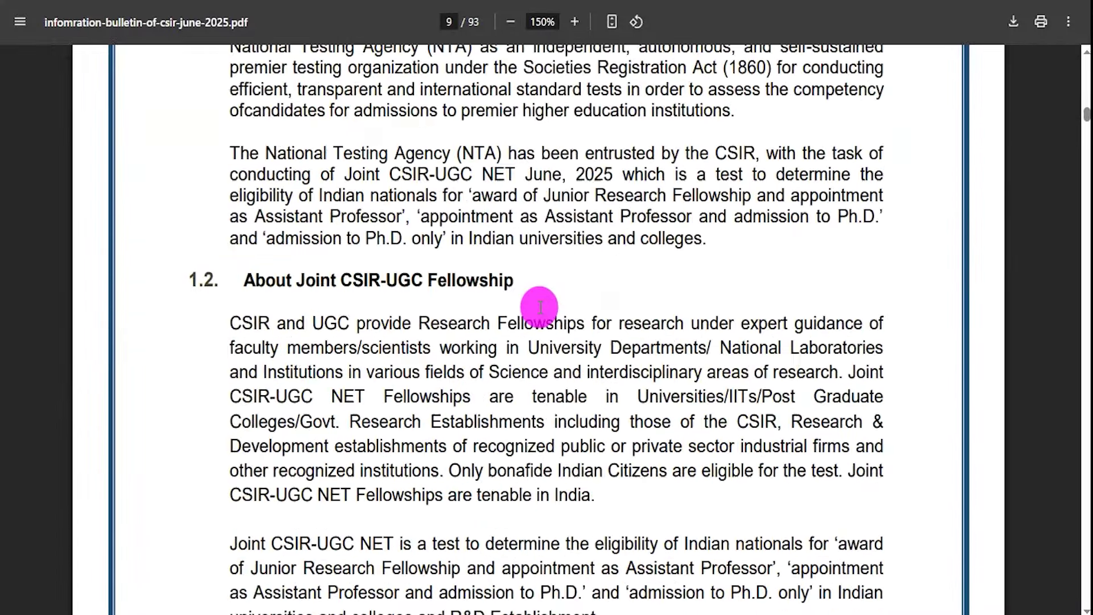
{"action": "scroll", "coordinate": [539, 307], "scroll_direction": "down", "scroll_amount": 9}
{"action": "scroll", "coordinate": [539, 306], "scroll_direction": "up", "scroll_amount": 20}
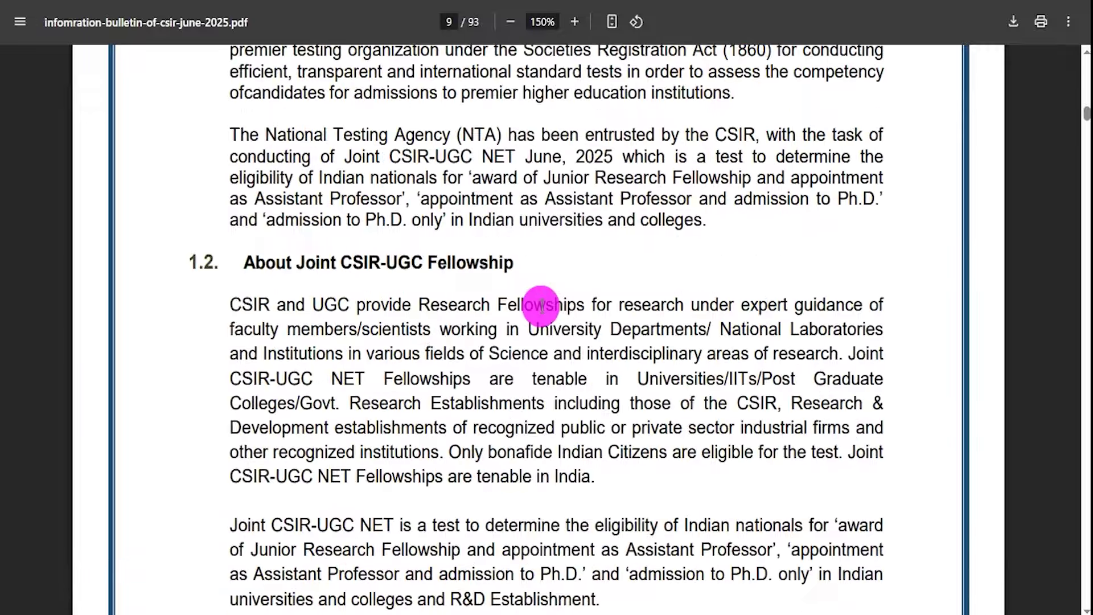
{"action": "scroll", "coordinate": [541, 307], "scroll_direction": "up", "scroll_amount": 20}
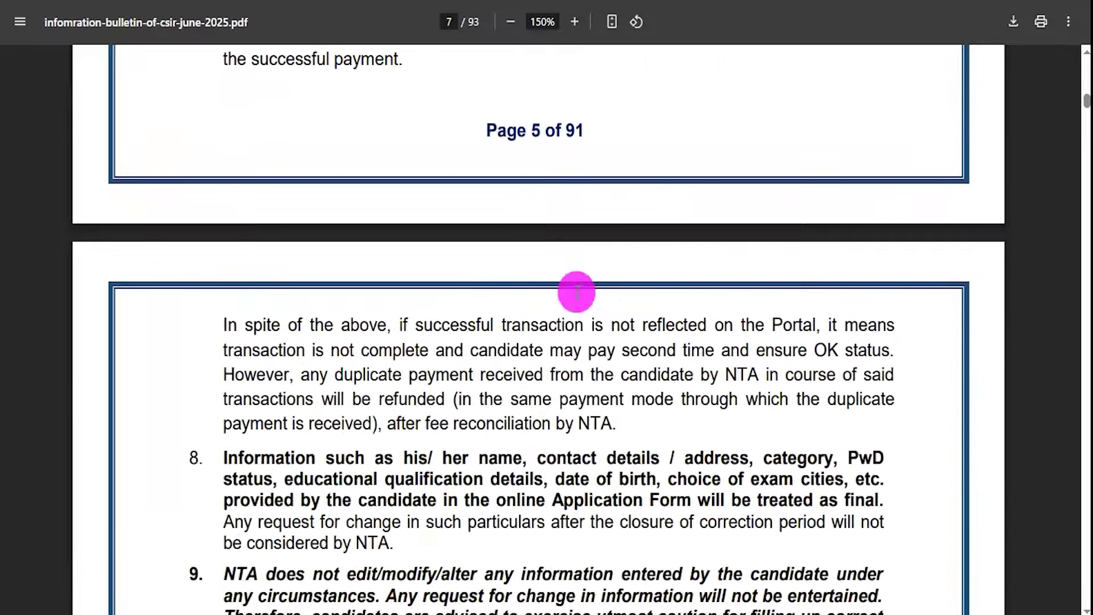
{"action": "key", "text": "ctrl+w"}
{"action": "left_click_drag", "start_coordinate": [435, 508], "coordinate": [577, 512]}
Open the Apply Online portal and mark the Application Number, Password and Security PIN login fields
{"action": "left_click", "coordinate": [443, 509]}
{"action": "left_click_drag", "start_coordinate": [442, 509], "coordinate": [575, 510]}
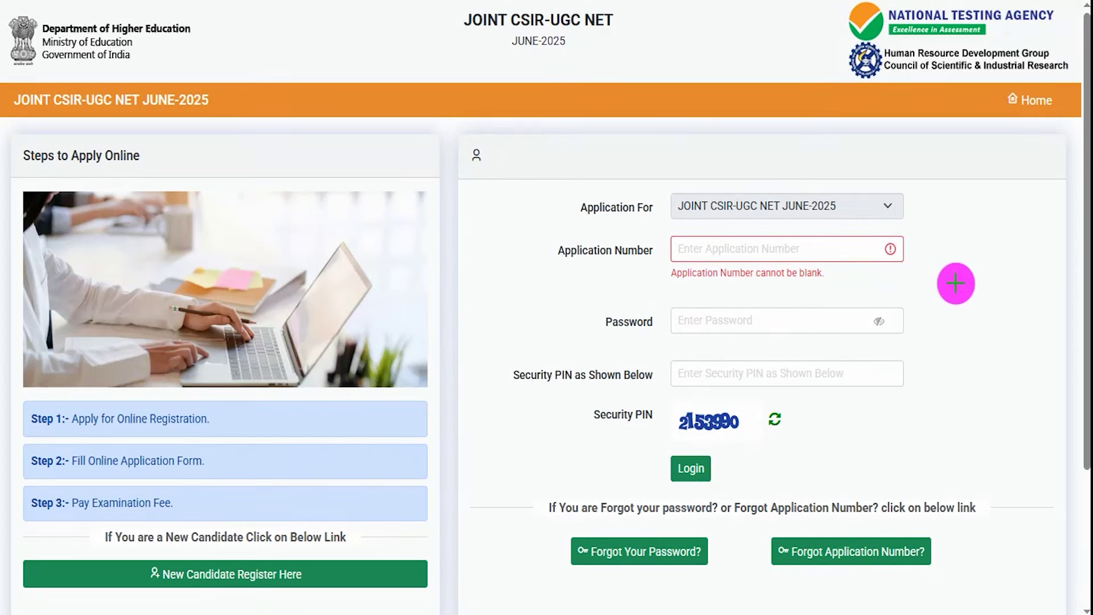
{"action": "left_click_drag", "start_coordinate": [846, 246], "coordinate": [874, 228]}
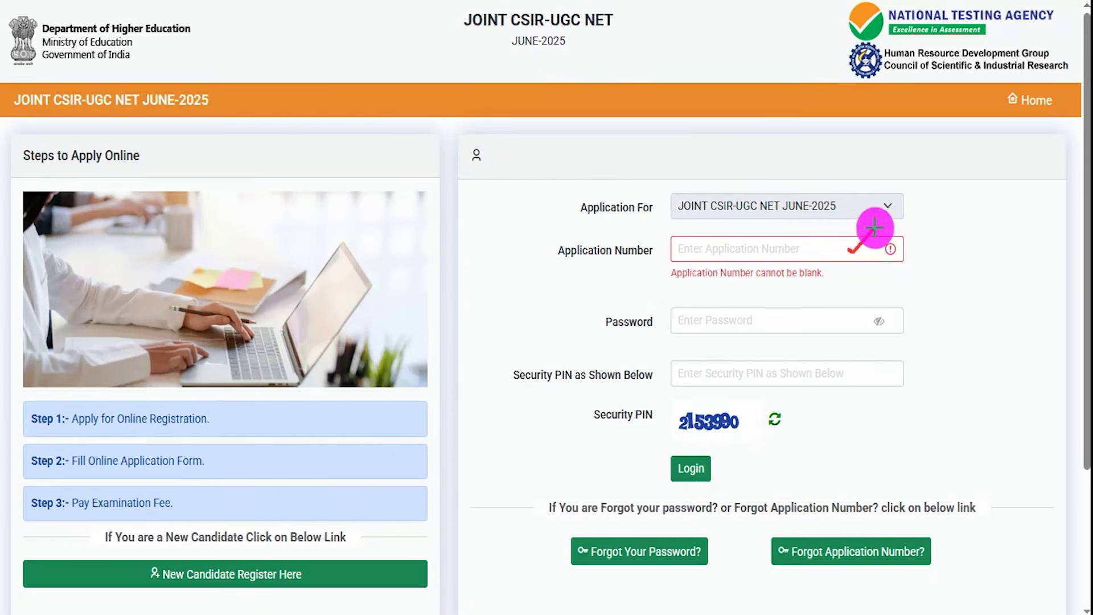
{"action": "left_click_drag", "start_coordinate": [818, 324], "coordinate": [848, 296]}
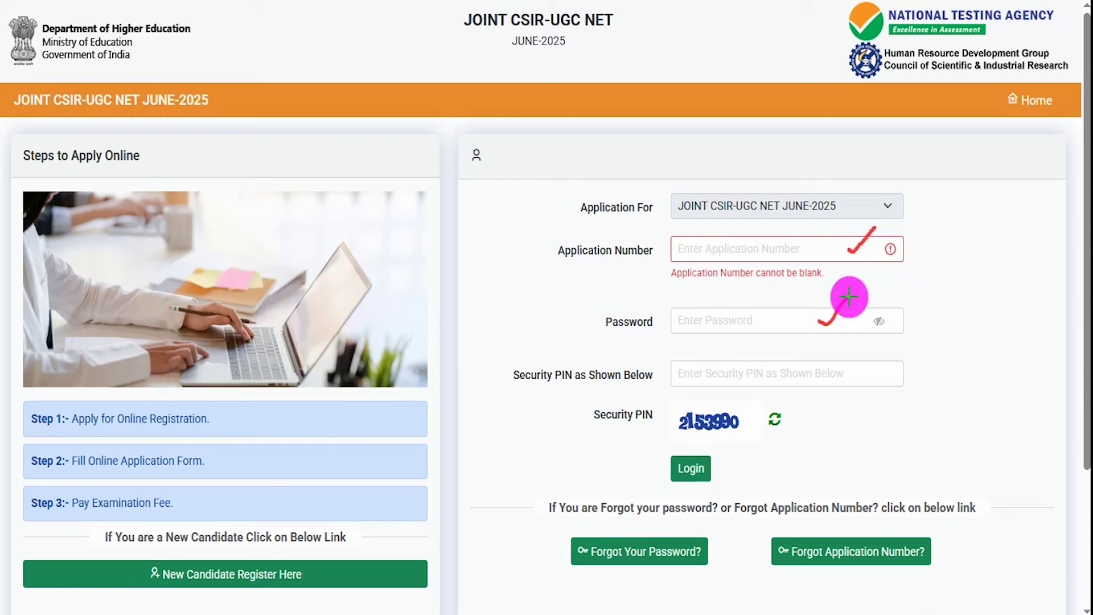
{"action": "left_click_drag", "start_coordinate": [689, 439], "coordinate": [744, 438]}
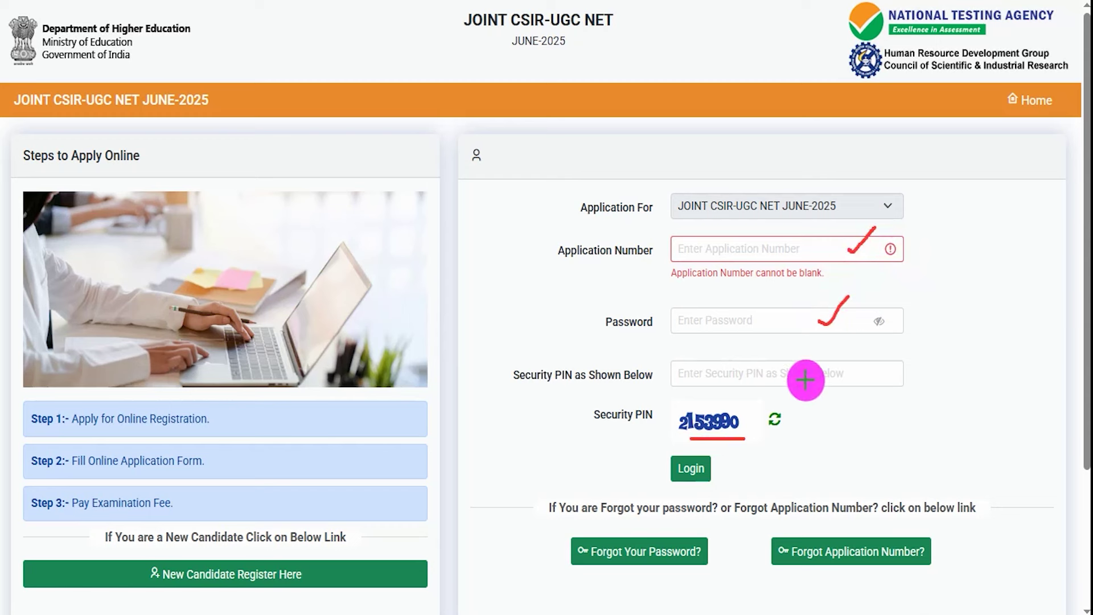
{"action": "left_click_drag", "start_coordinate": [809, 378], "coordinate": [865, 346]}
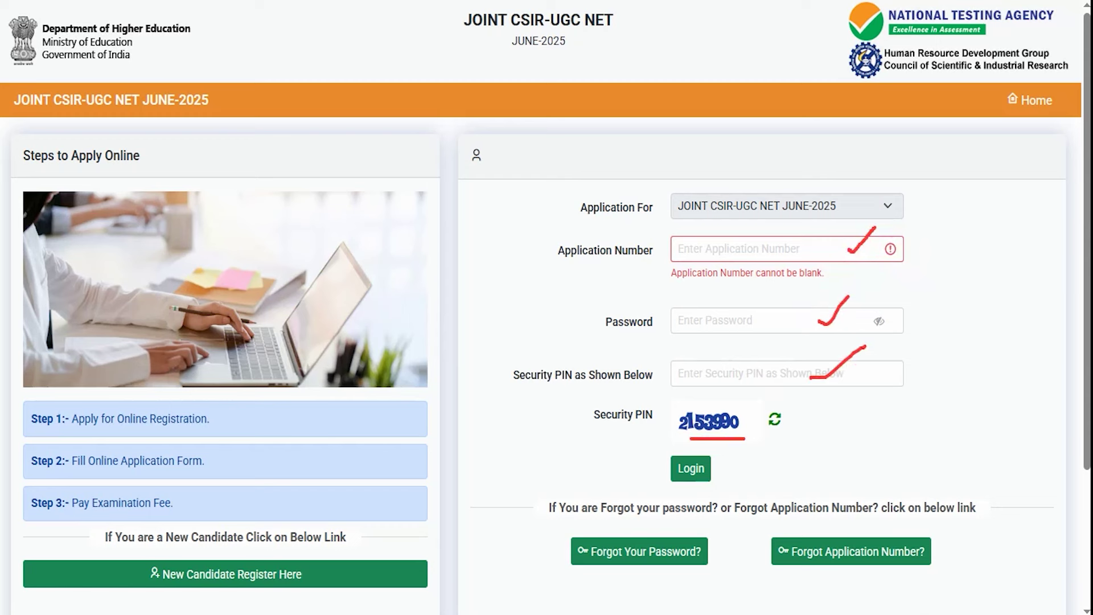
{"action": "left_click_drag", "start_coordinate": [917, 464], "coordinate": [714, 468]}
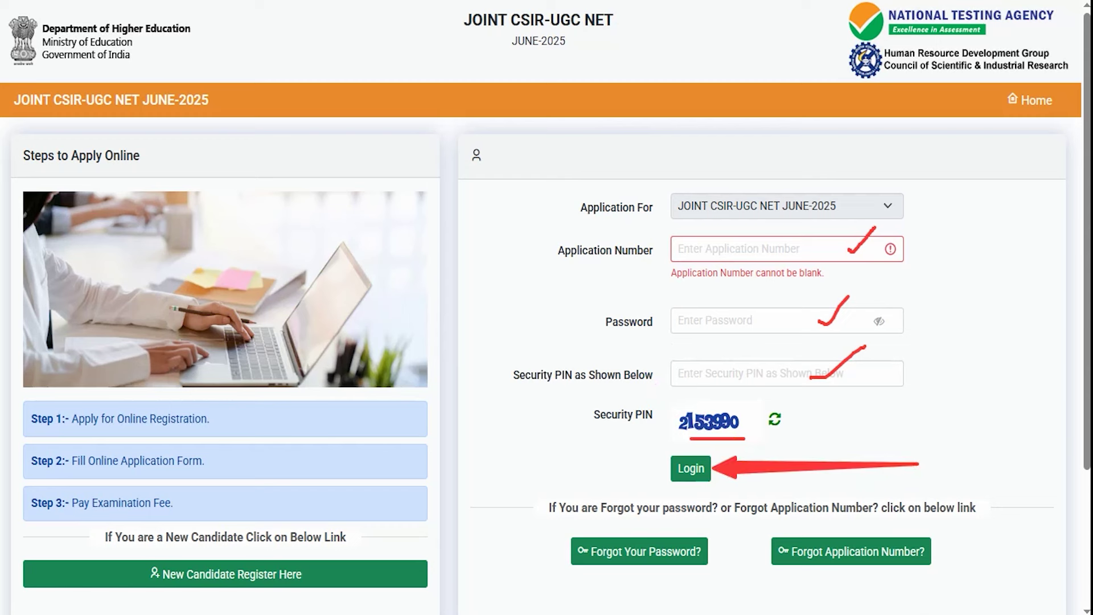
Clear the annotations and box the New Candidate Register Here option
{"action": "key", "text": "Escape"}
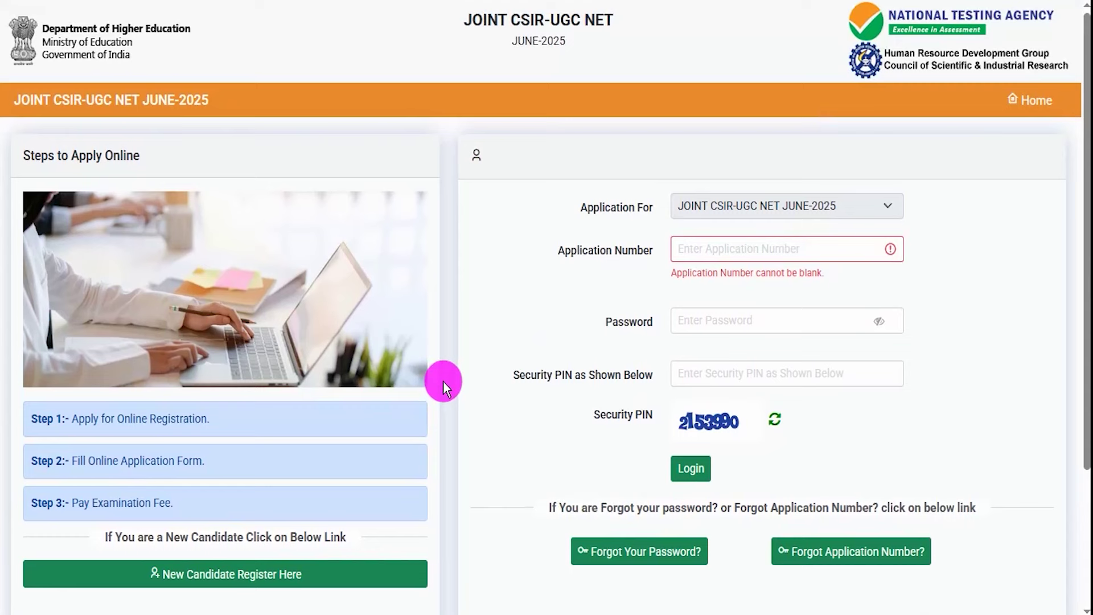
{"action": "scroll", "coordinate": [443, 381], "scroll_direction": "down", "scroll_amount": 3}
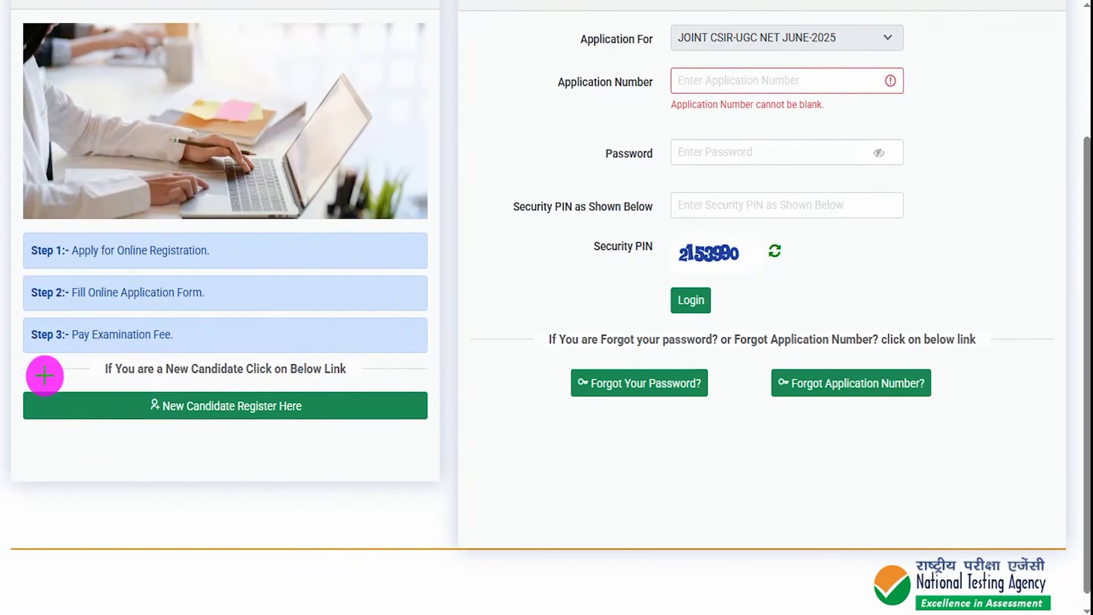
{"action": "left_click_drag", "start_coordinate": [18, 378], "coordinate": [437, 440]}
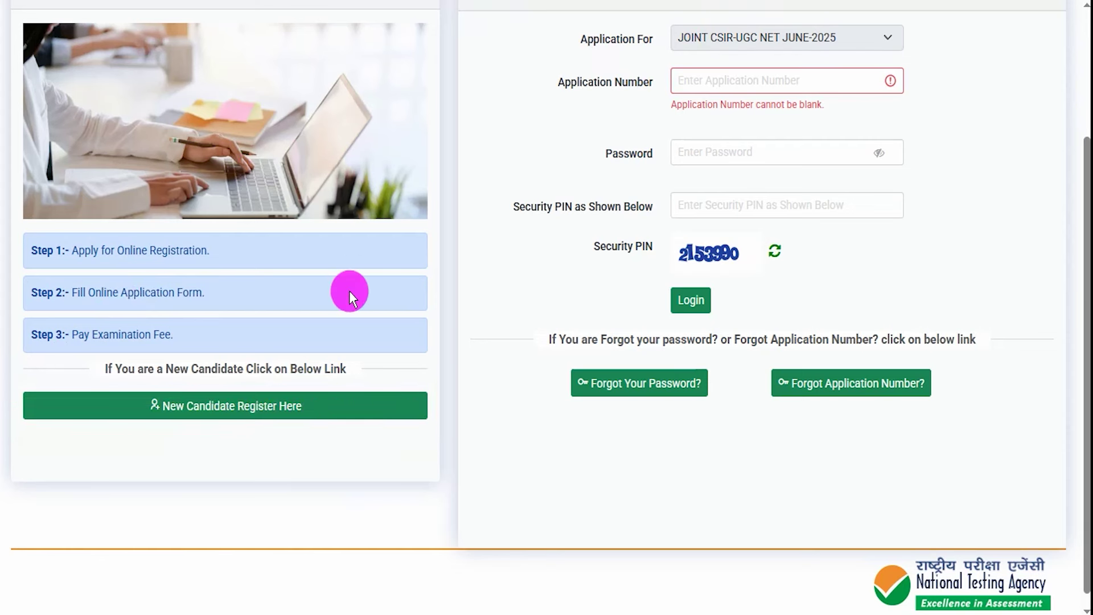
Start new candidate registration, accept the Information Bulletin declaration, and proceed to Login and Identification
{"action": "left_click", "coordinate": [280, 400]}
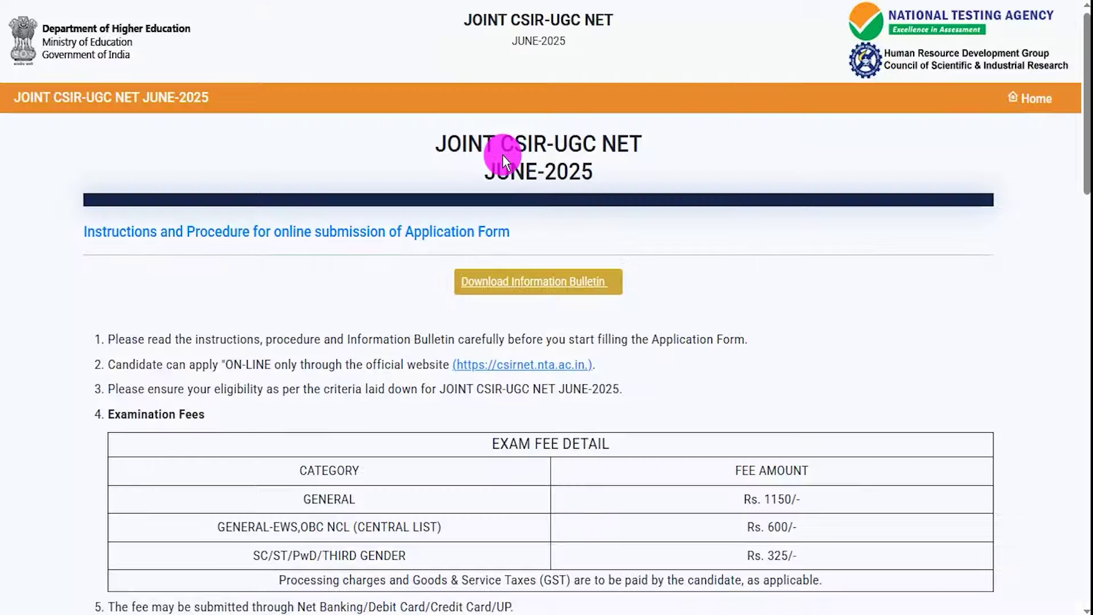
{"action": "left_click_drag", "start_coordinate": [390, 339], "coordinate": [475, 340]}
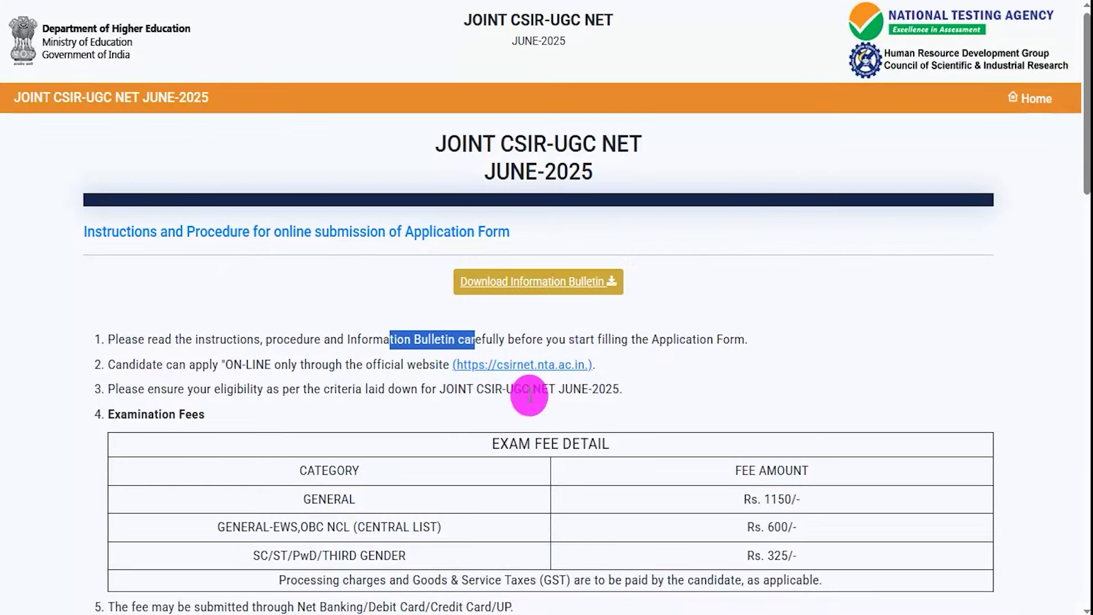
{"action": "scroll", "coordinate": [529, 394], "scroll_direction": "down", "scroll_amount": 14}
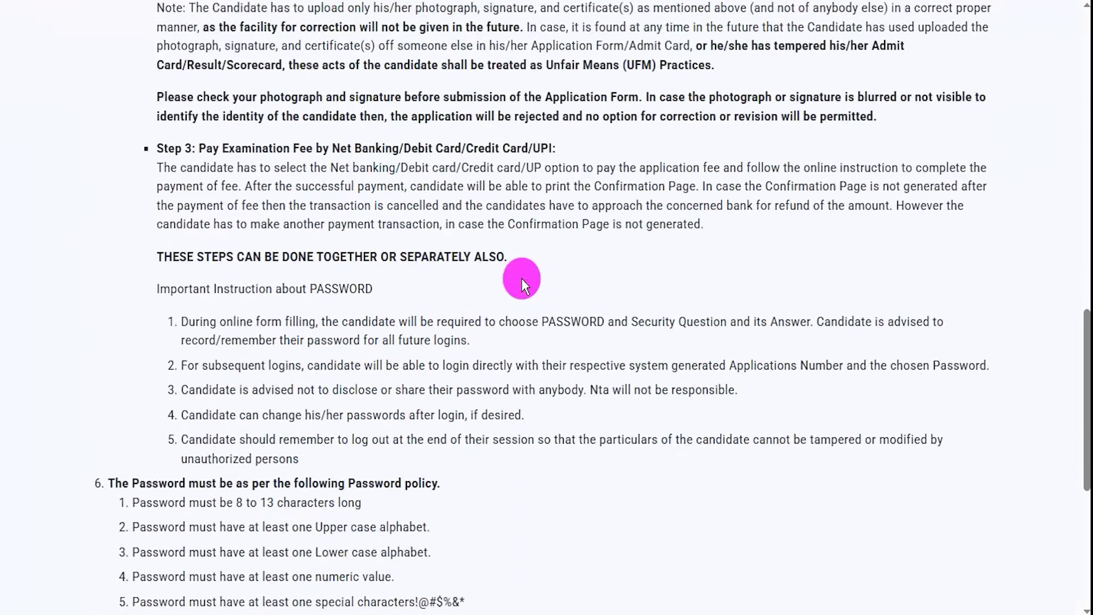
{"action": "scroll", "coordinate": [522, 279], "scroll_direction": "down", "scroll_amount": 7}
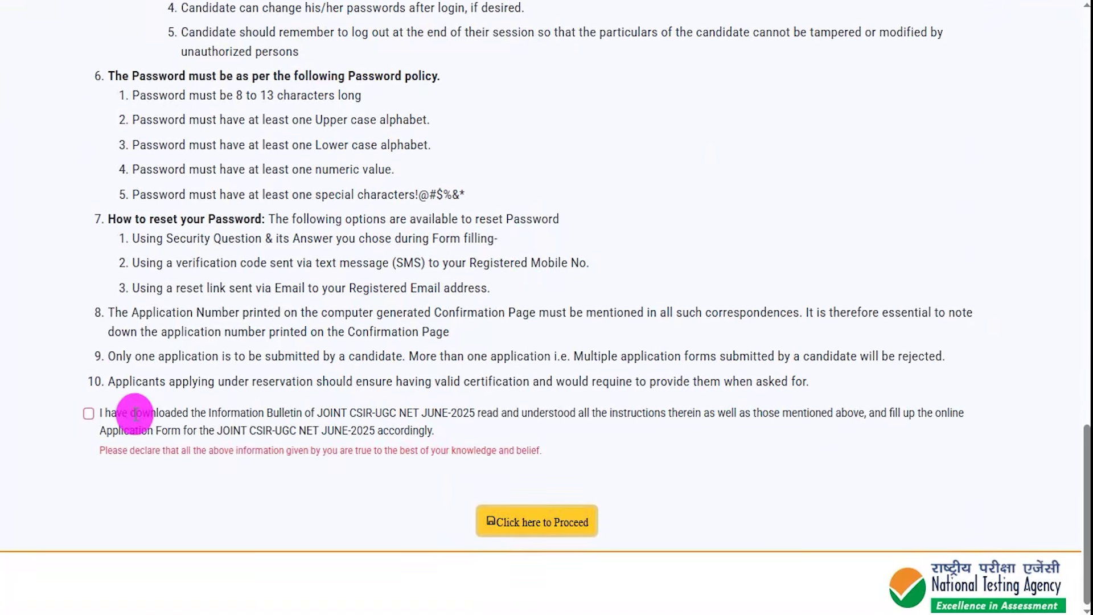
{"action": "left_click", "coordinate": [88, 411]}
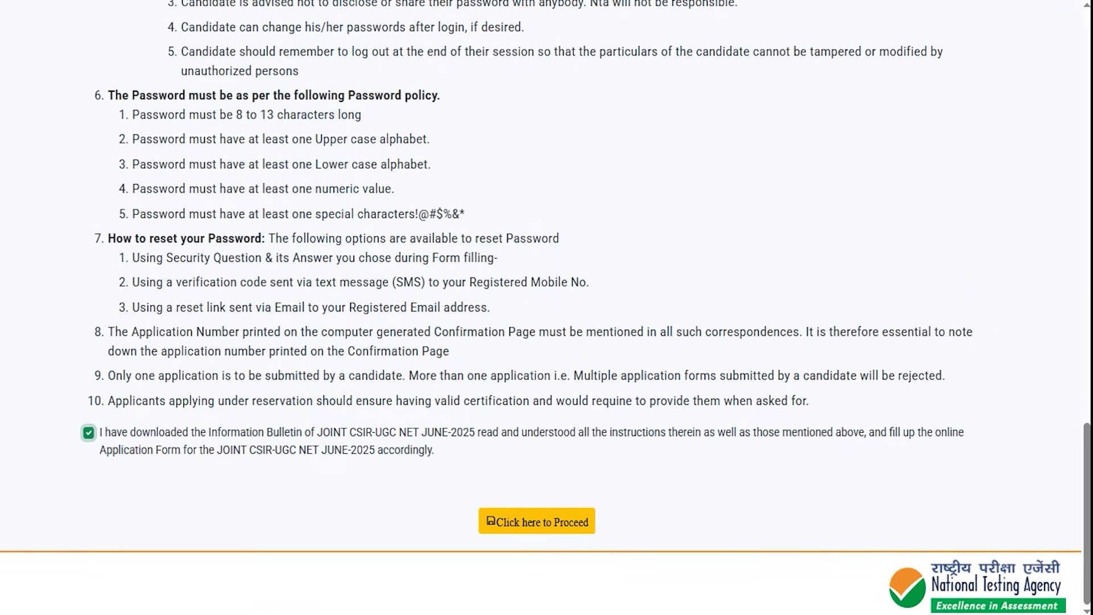
{"action": "left_click_drag", "start_coordinate": [443, 487], "coordinate": [617, 547]}
{"action": "left_click", "coordinate": [531, 521]}
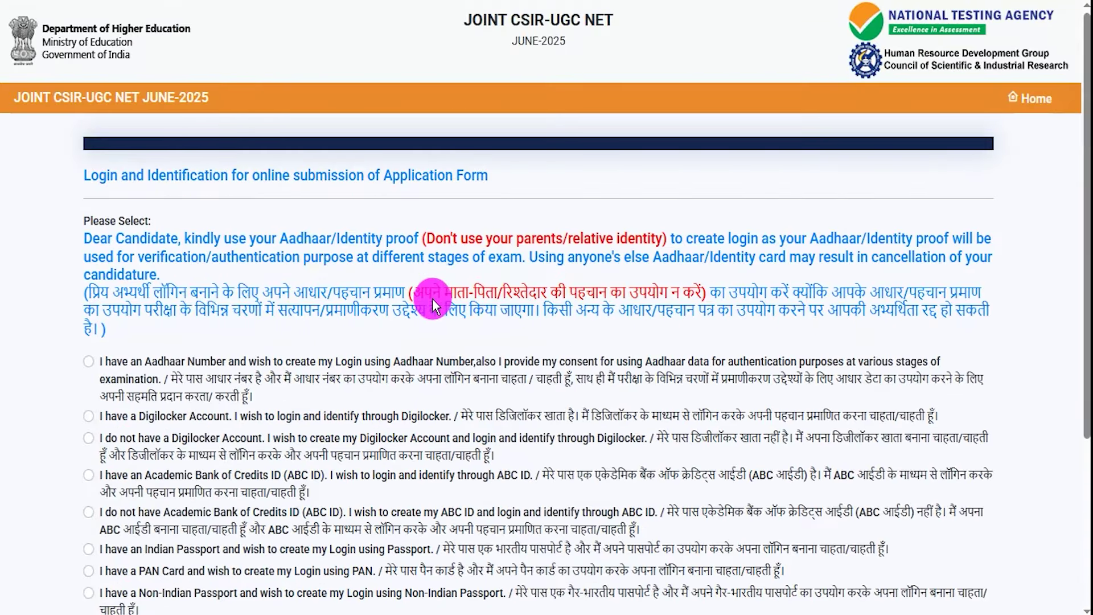
Review the Digilocker, no-Digilocker and ABC ID identity options, highlighting their text
{"action": "scroll", "coordinate": [230, 368], "scroll_direction": "down", "scroll_amount": 4}
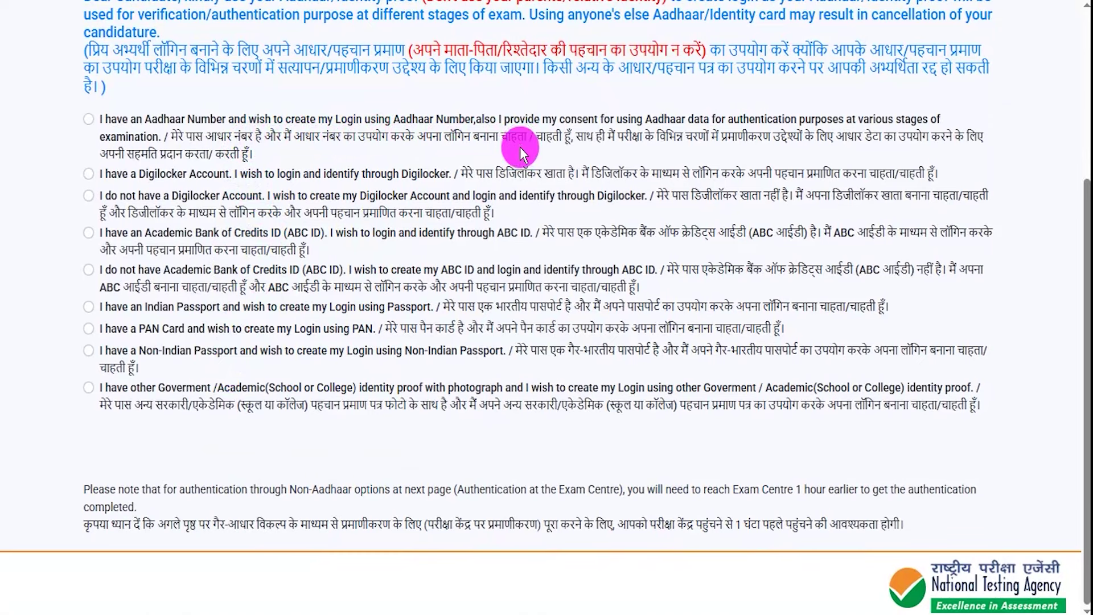
{"action": "left_click_drag", "start_coordinate": [493, 173], "coordinate": [645, 178]}
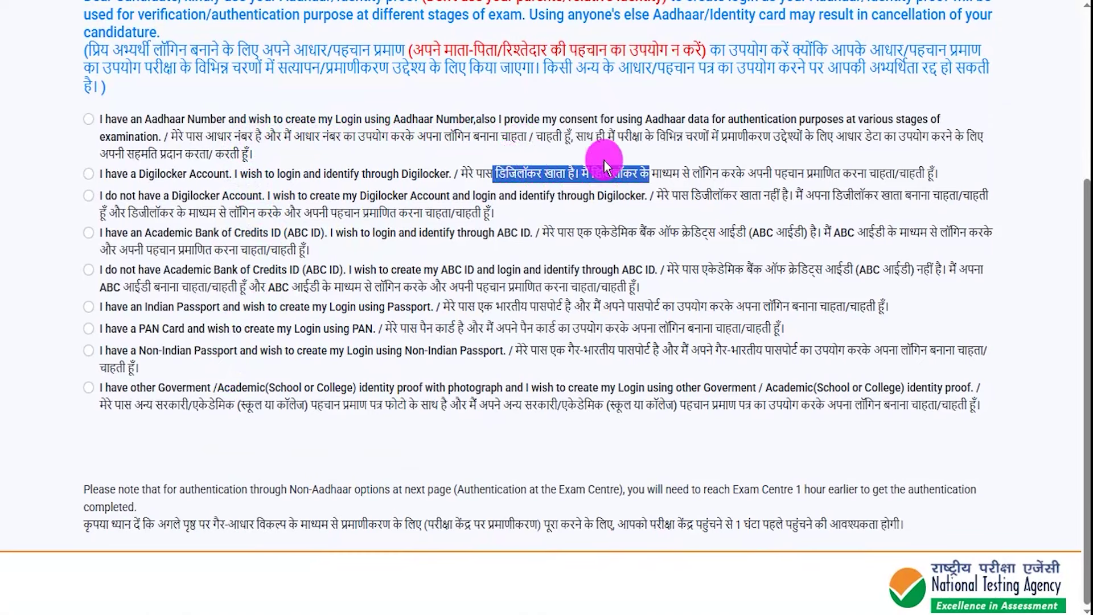
{"action": "left_click_drag", "start_coordinate": [689, 195], "coordinate": [729, 197]}
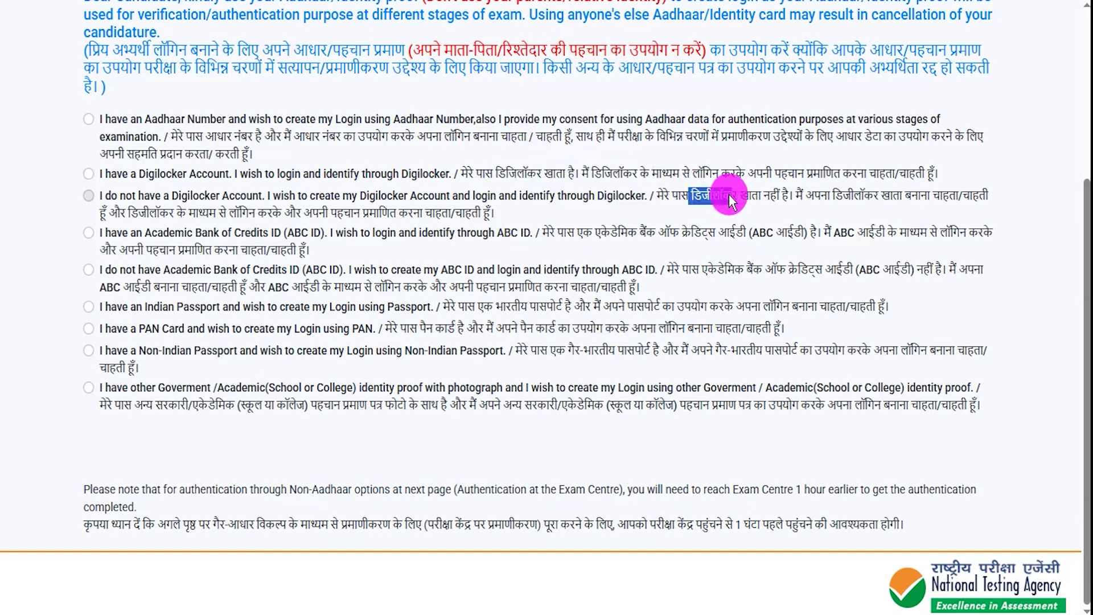
{"action": "left_click_drag", "start_coordinate": [854, 196], "coordinate": [909, 200]}
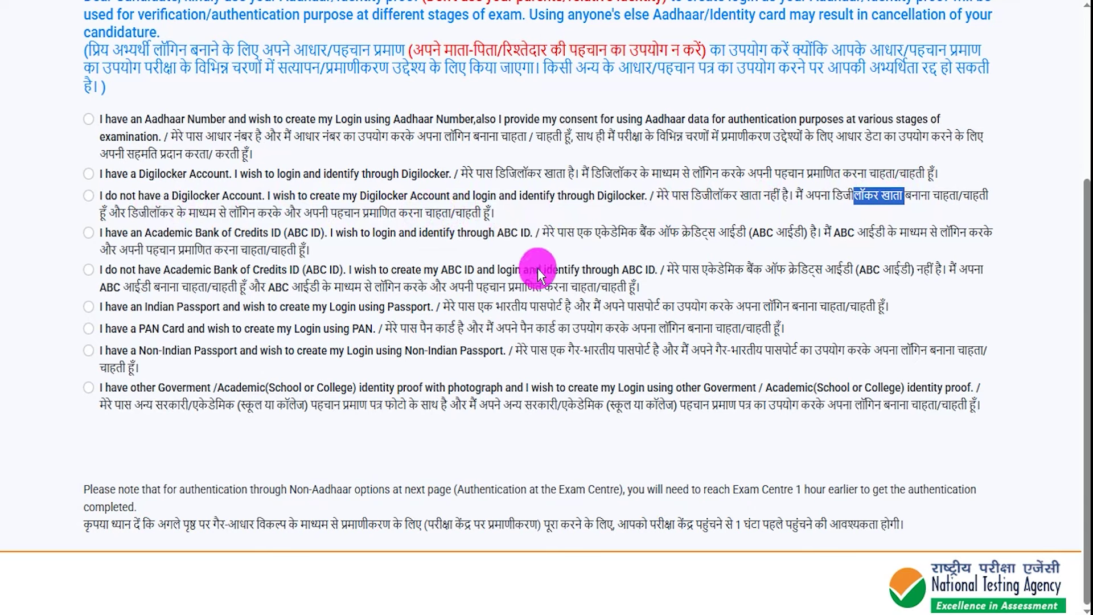
{"action": "left_click_drag", "start_coordinate": [577, 233], "coordinate": [605, 232]}
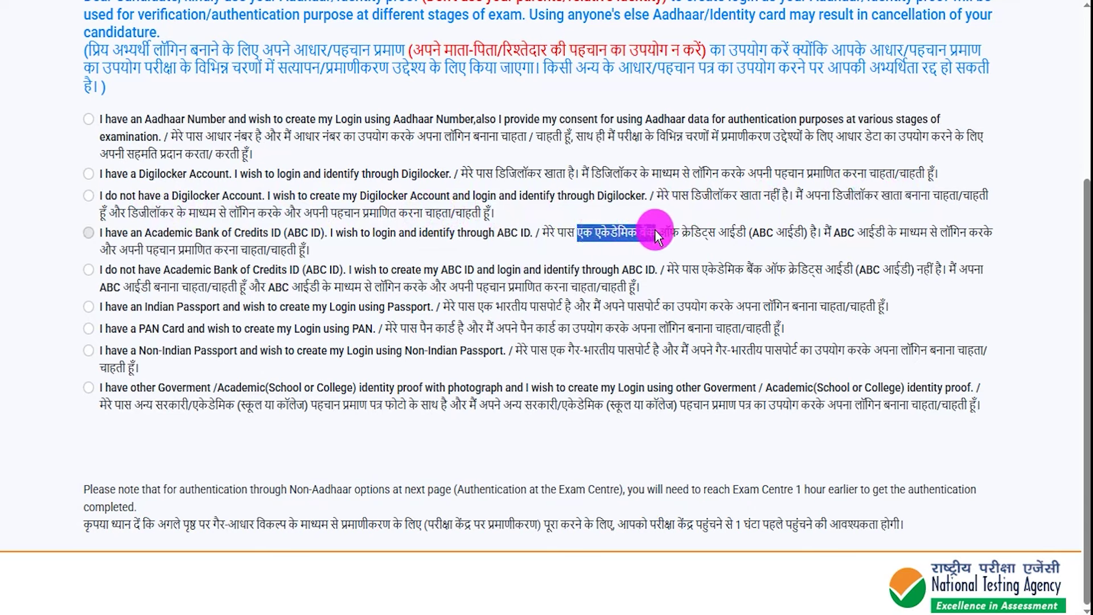
{"action": "left_click_drag", "start_coordinate": [687, 235], "coordinate": [733, 235]}
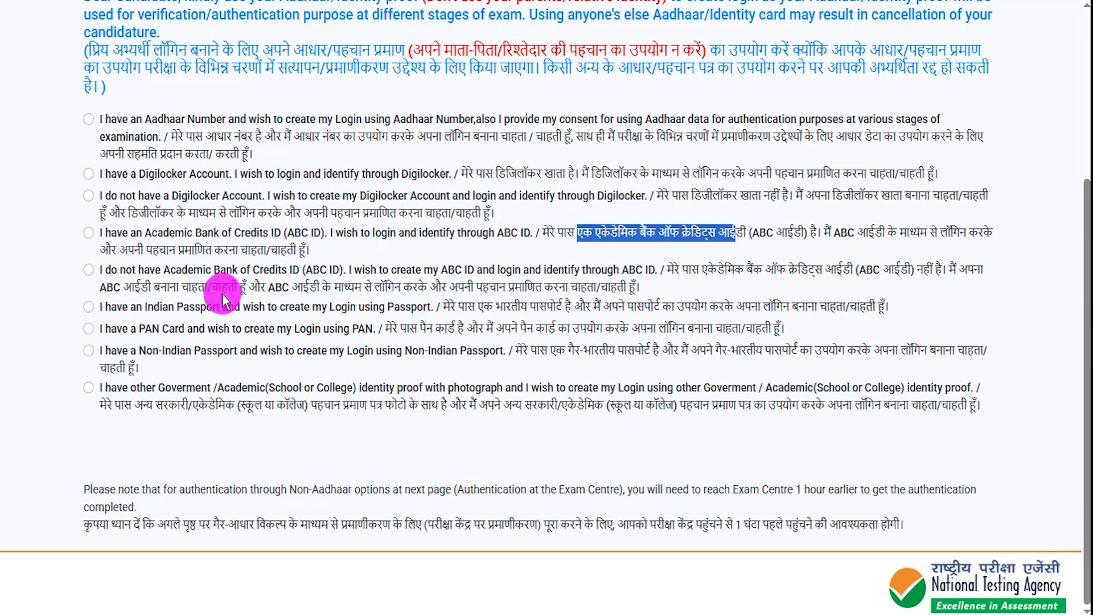
{"action": "left_click", "coordinate": [153, 284]}
{"action": "left_click_drag", "start_coordinate": [152, 289], "coordinate": [362, 289]}
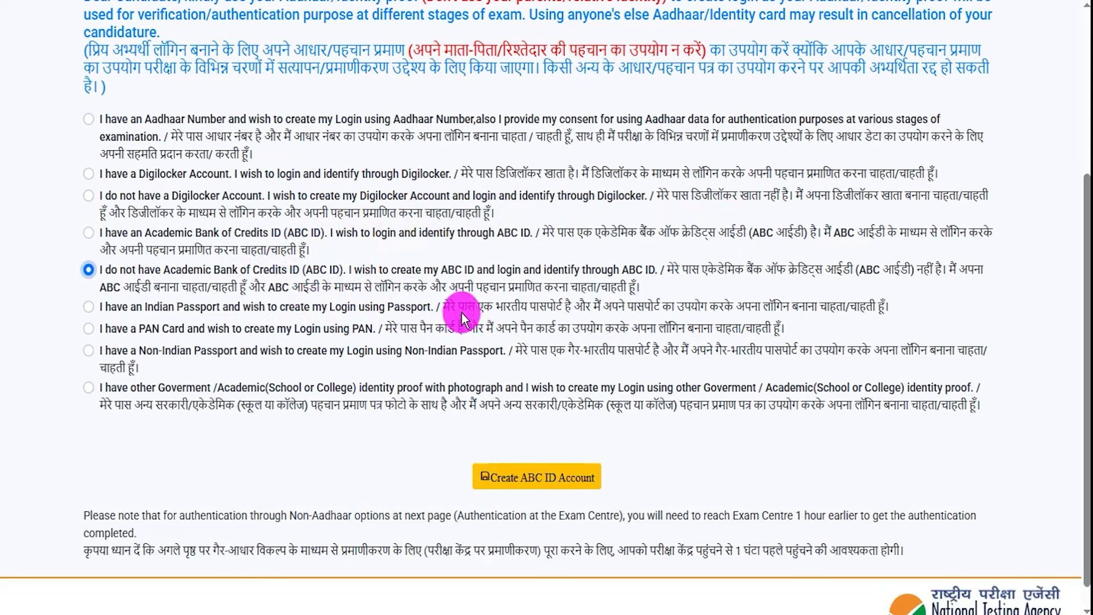
Review the Indian Passport, PAN card, Non-Indian Passport and other identity proof options
{"action": "left_click_drag", "start_coordinate": [460, 308], "coordinate": [829, 310]}
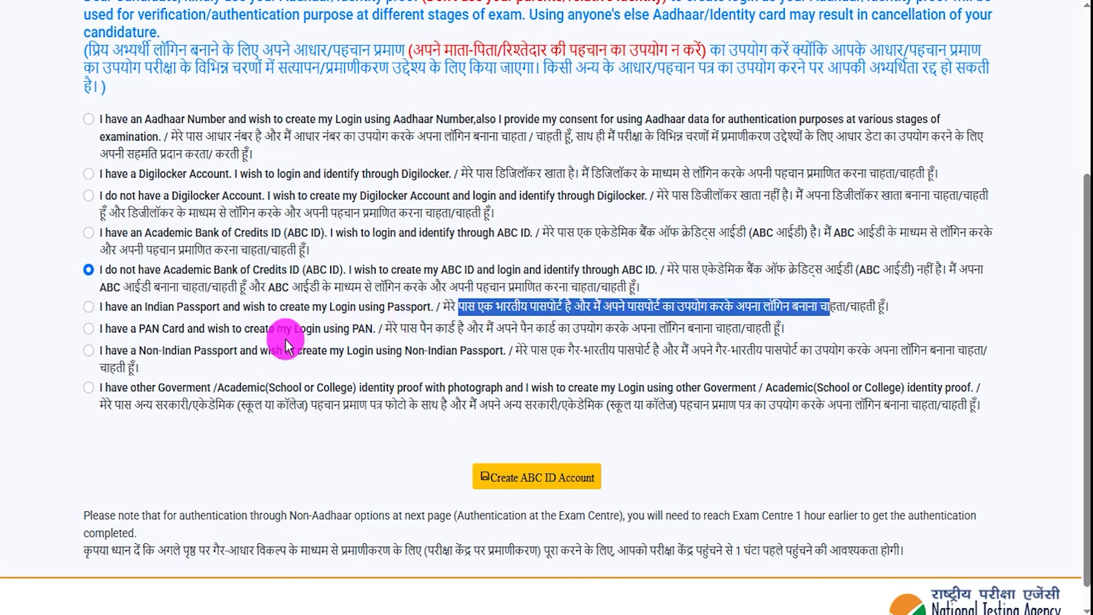
{"action": "left_click_drag", "start_coordinate": [401, 325], "coordinate": [605, 354]}
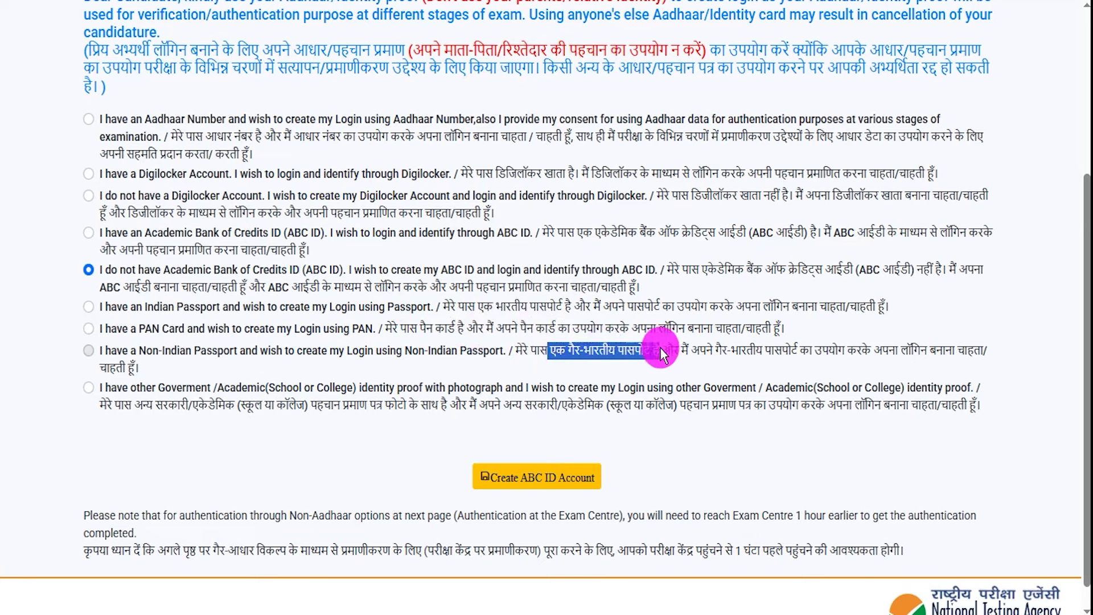
{"action": "left_click_drag", "start_coordinate": [697, 351], "coordinate": [754, 349]}
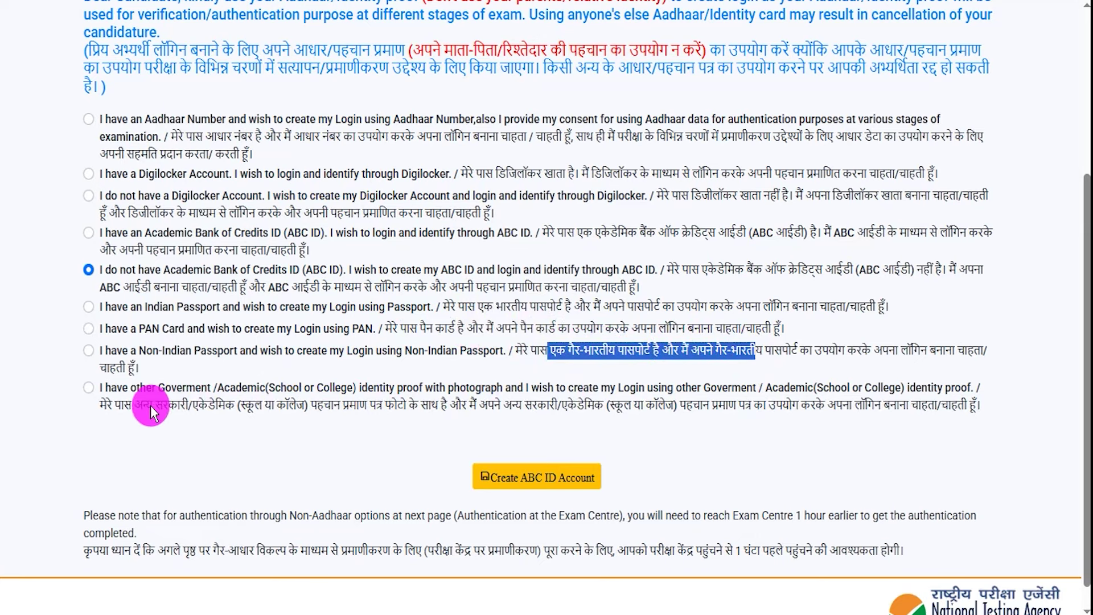
{"action": "left_click_drag", "start_coordinate": [140, 407], "coordinate": [217, 407]}
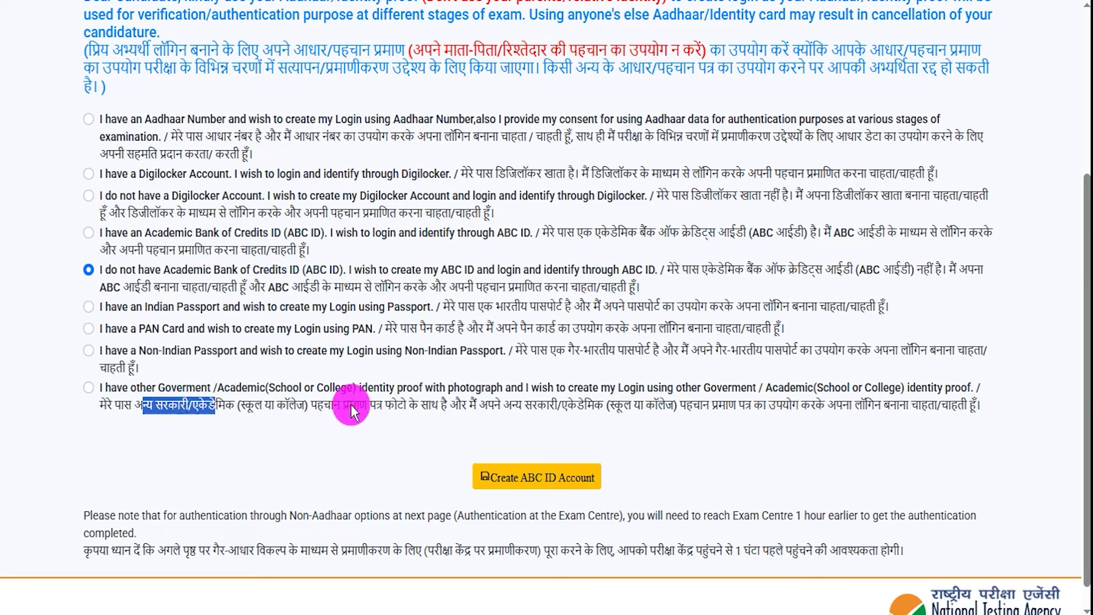
{"action": "left_click_drag", "start_coordinate": [349, 406], "coordinate": [378, 406]}
{"action": "left_click_drag", "start_coordinate": [544, 408], "coordinate": [599, 403]}
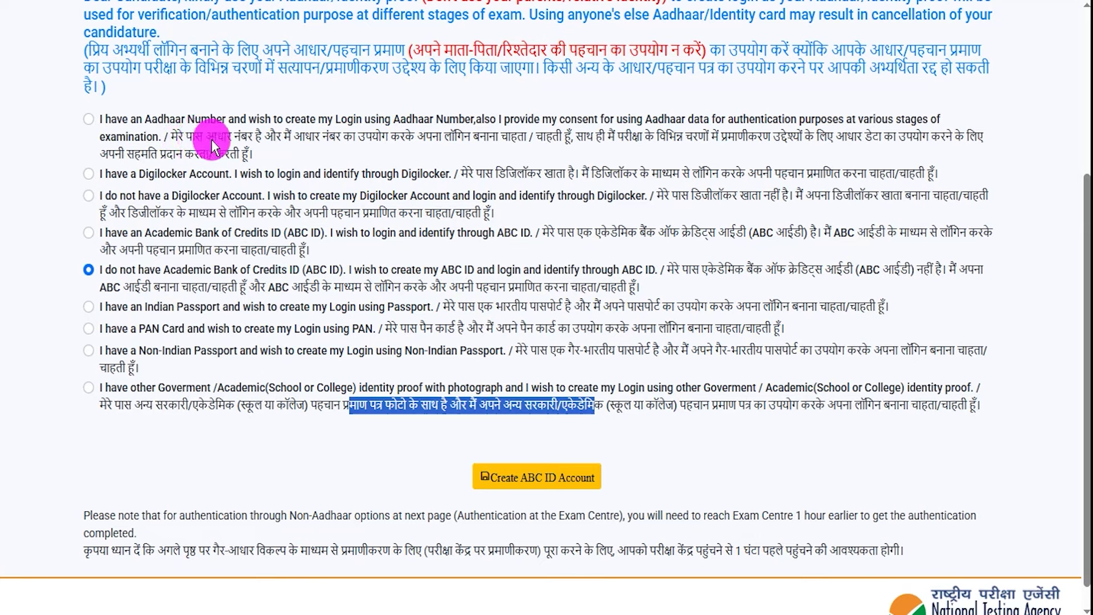
{"action": "left_click", "coordinate": [180, 455]}
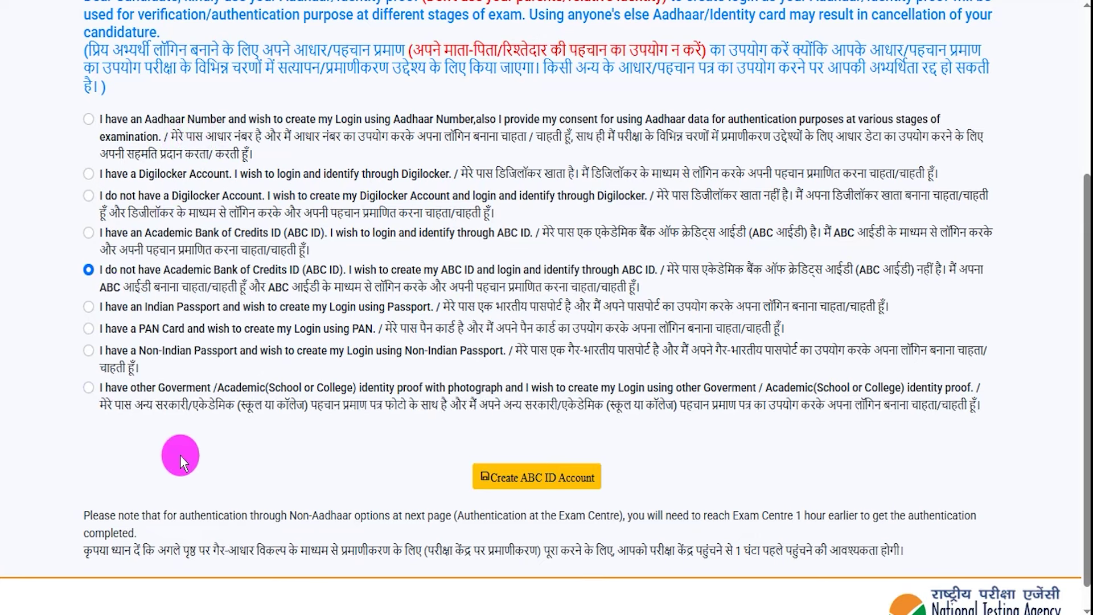
Select Aadhaar Number as the login option and click into the Aadhaar Number field
{"action": "left_click_drag", "start_coordinate": [195, 138], "coordinate": [226, 136]}
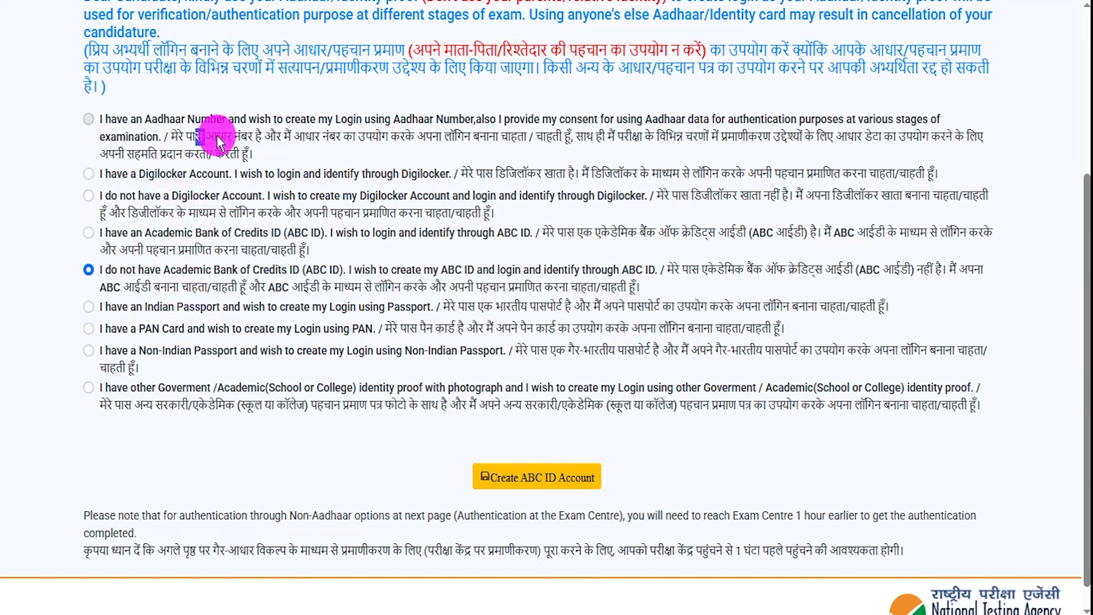
{"action": "left_click", "coordinate": [88, 120]}
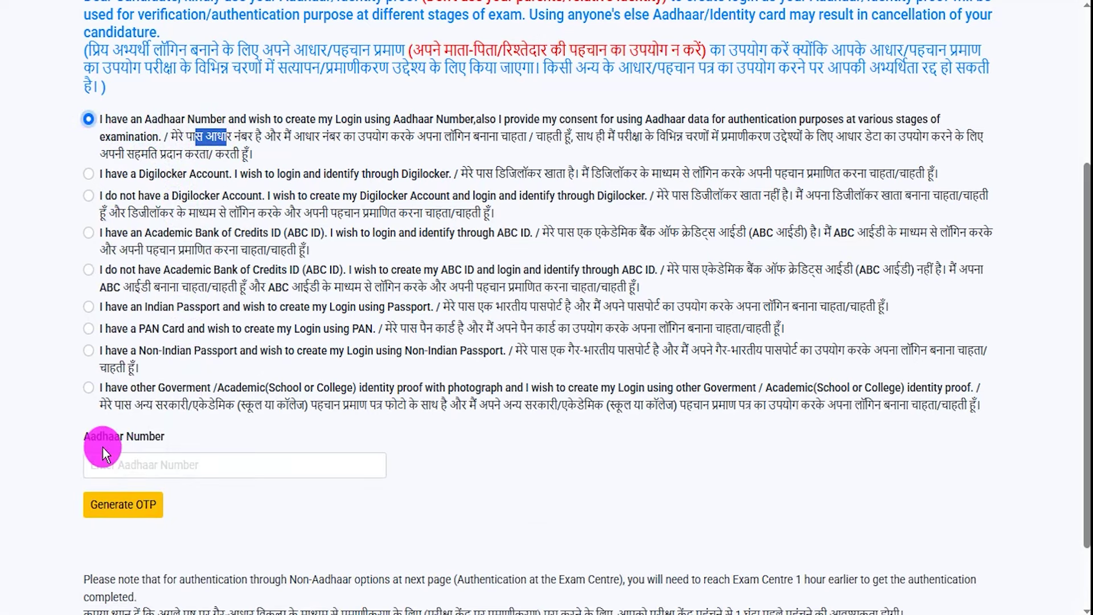
{"action": "left_click_drag", "start_coordinate": [93, 436], "coordinate": [160, 458]}
{"action": "left_click", "coordinate": [163, 462]}
{"action": "scroll", "coordinate": [213, 443], "scroll_direction": "down", "scroll_amount": 2}
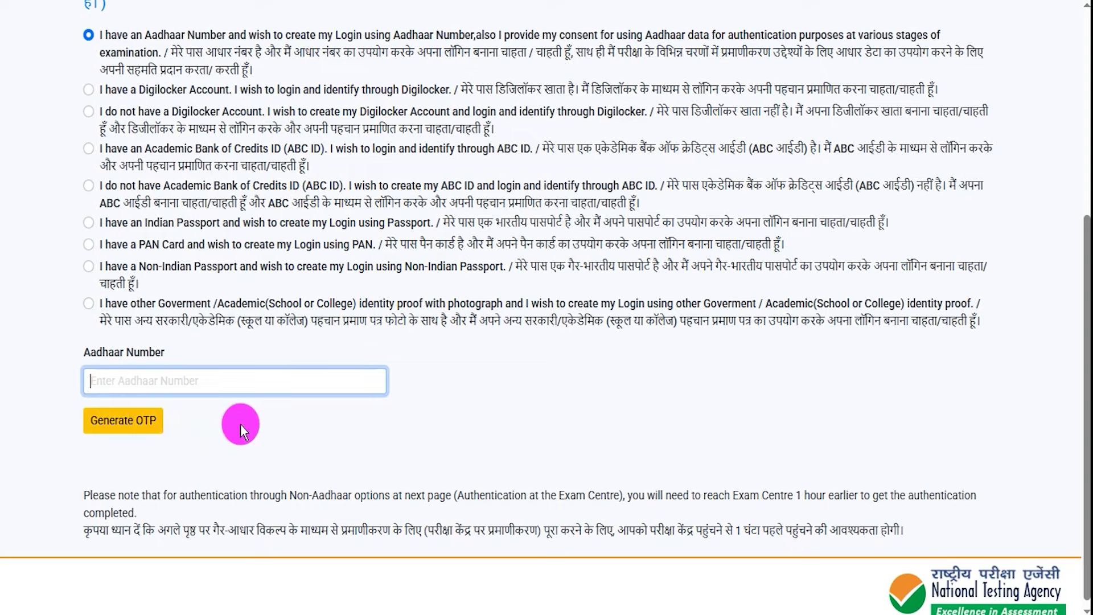
{"action": "scroll", "coordinate": [241, 424], "scroll_direction": "down", "scroll_amount": 1}
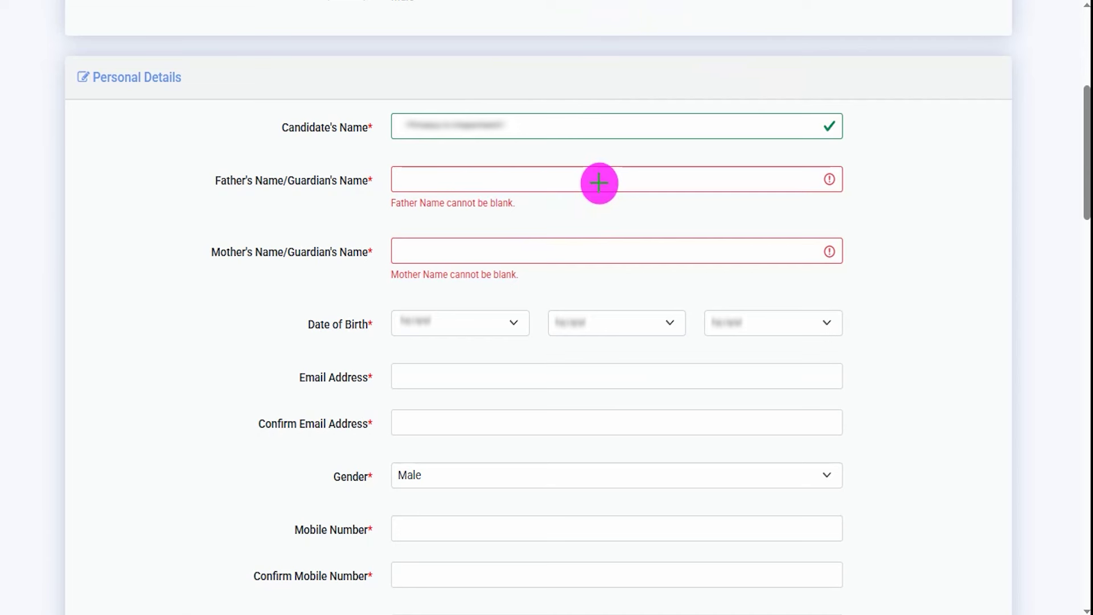
Check the prefilled personal details and keep Male as the gender
{"action": "left_click_drag", "start_coordinate": [599, 183], "coordinate": [627, 161]}
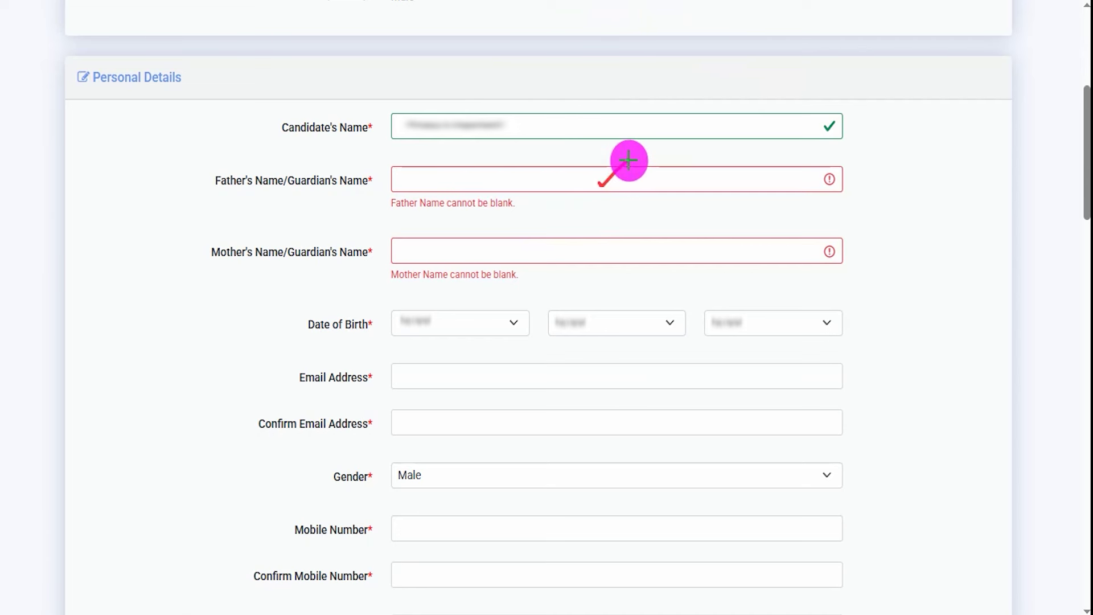
{"action": "left_click_drag", "start_coordinate": [627, 252], "coordinate": [681, 222]}
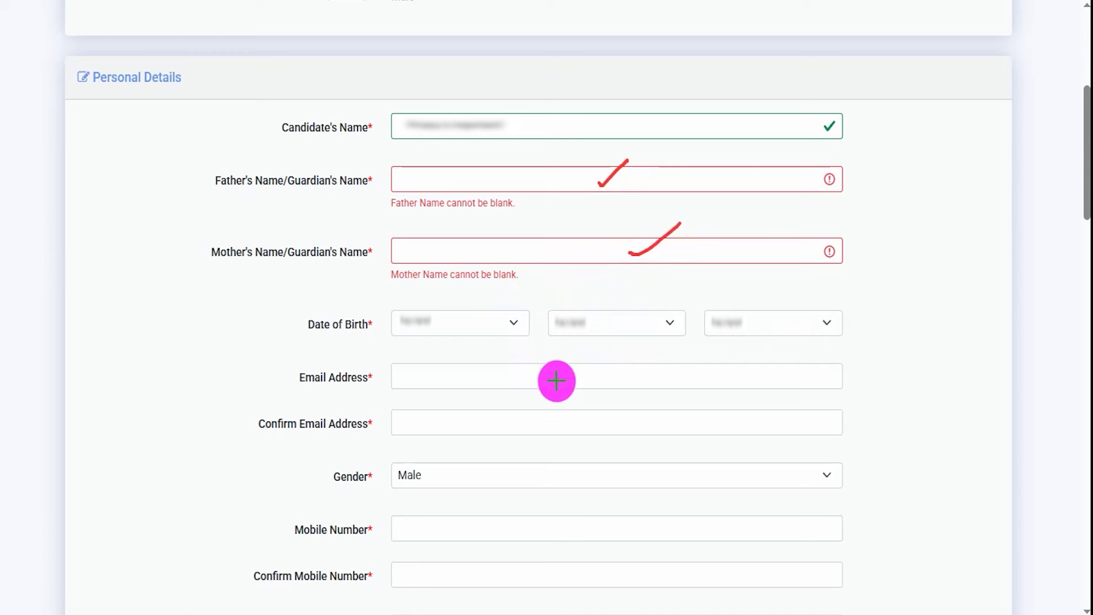
{"action": "left_click_drag", "start_coordinate": [557, 377], "coordinate": [608, 345]}
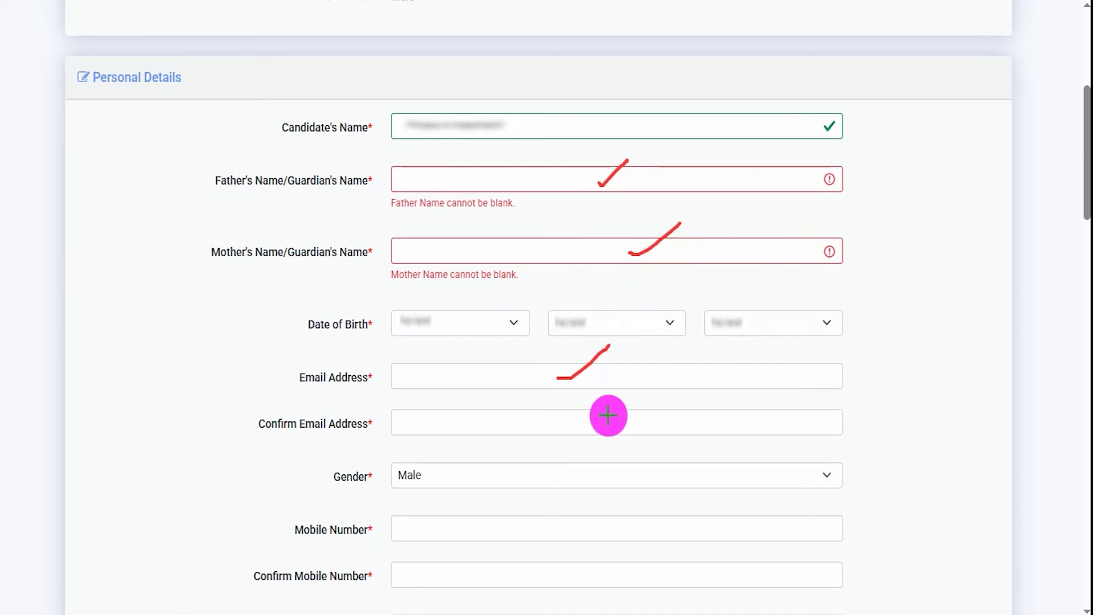
{"action": "left_click_drag", "start_coordinate": [603, 425], "coordinate": [637, 396]}
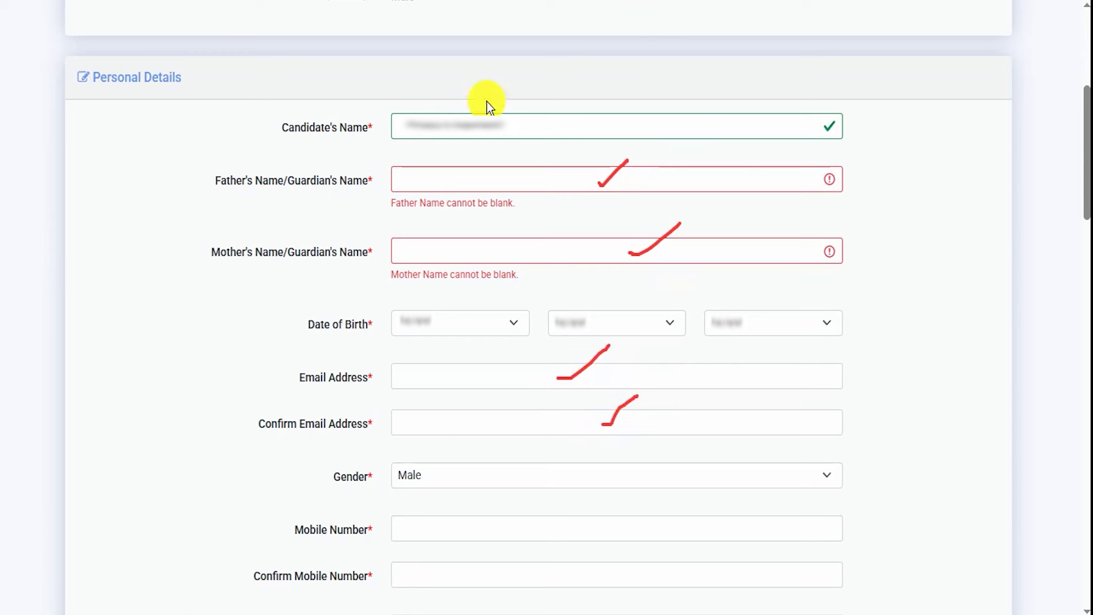
{"action": "left_click", "coordinate": [480, 477]}
{"action": "left_click", "coordinate": [450, 519]}
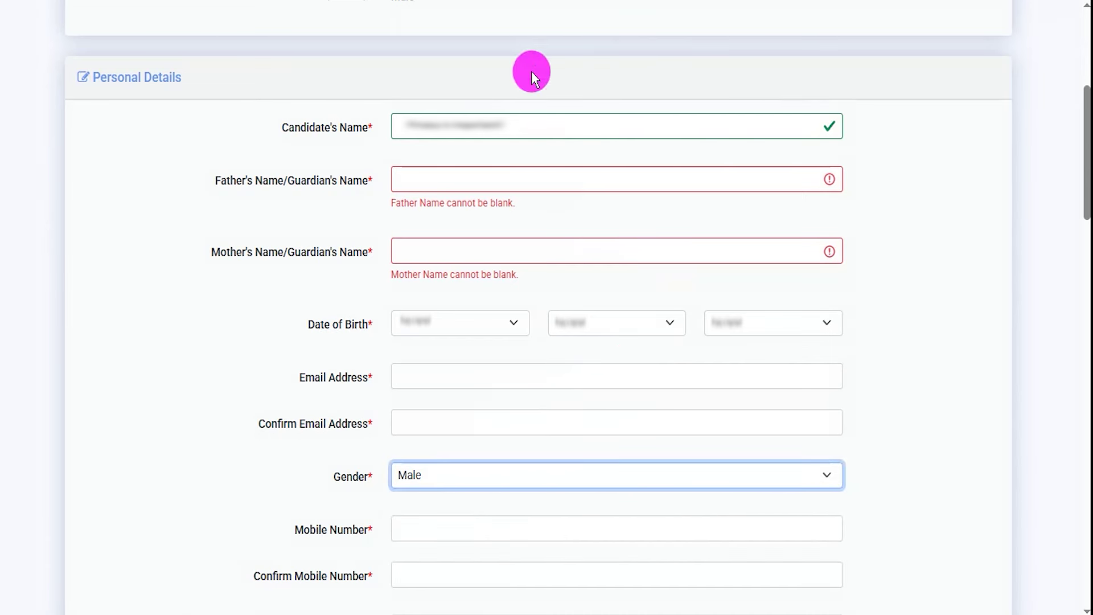
{"action": "left_click_drag", "start_coordinate": [670, 527], "coordinate": [706, 500]}
{"action": "left_click_drag", "start_coordinate": [678, 575], "coordinate": [712, 547]}
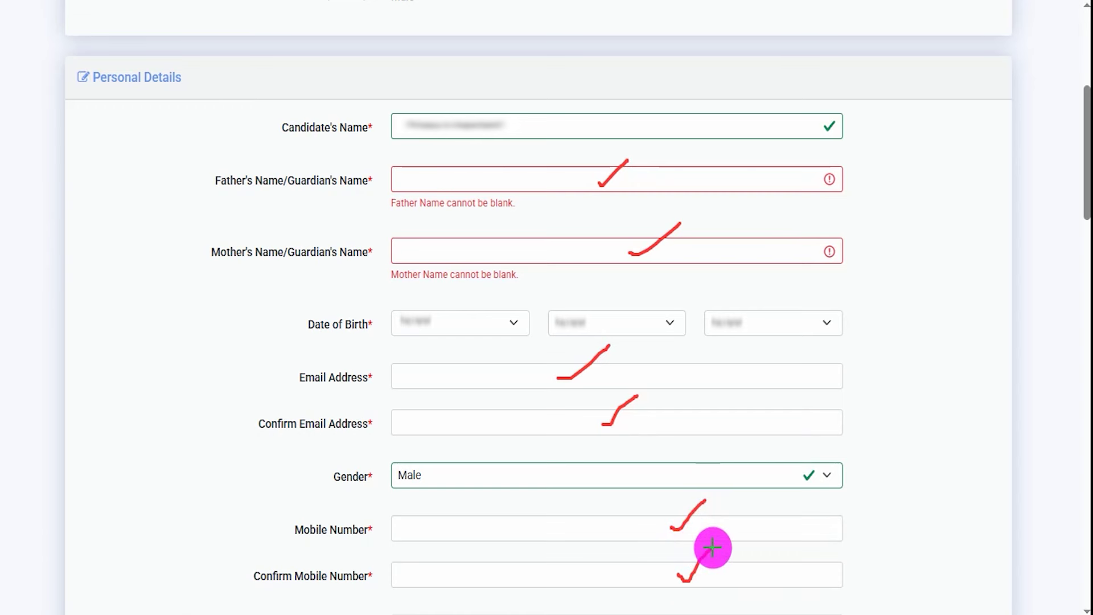
Set Identity Type to PAN CARD and click into the blank Identification Number field
{"action": "scroll", "coordinate": [712, 547], "scroll_direction": "down", "scroll_amount": 9}
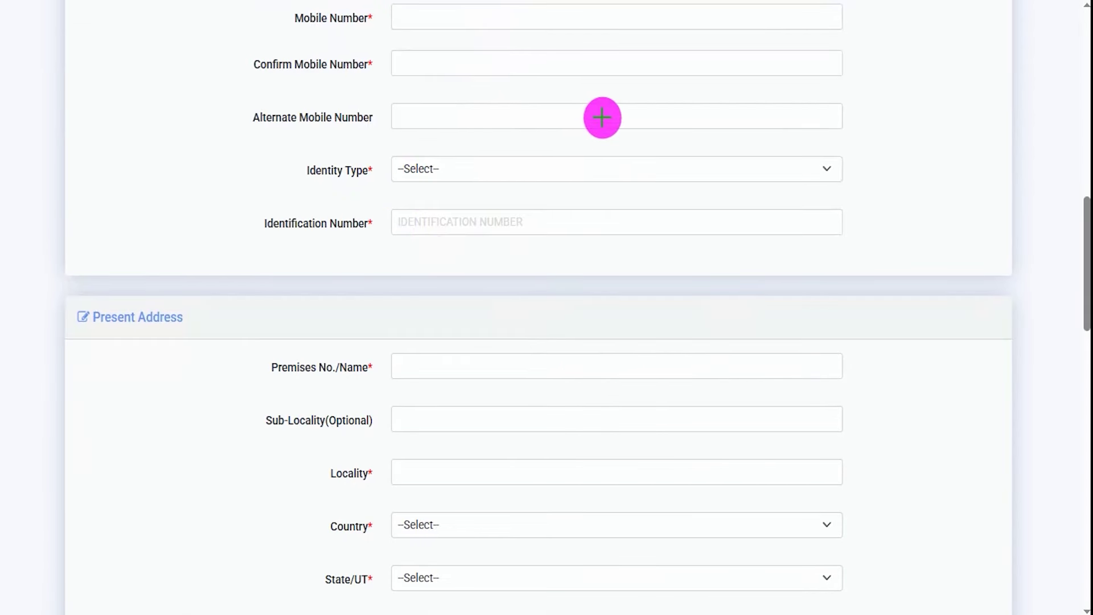
{"action": "left_click_drag", "start_coordinate": [613, 116], "coordinate": [644, 101]}
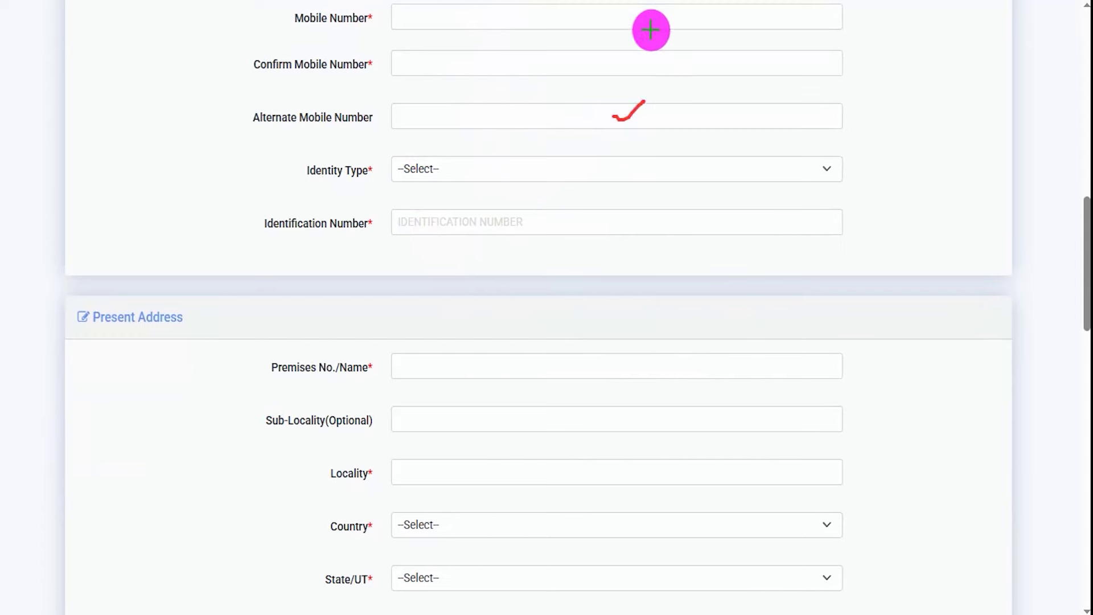
{"action": "left_click", "coordinate": [496, 173]}
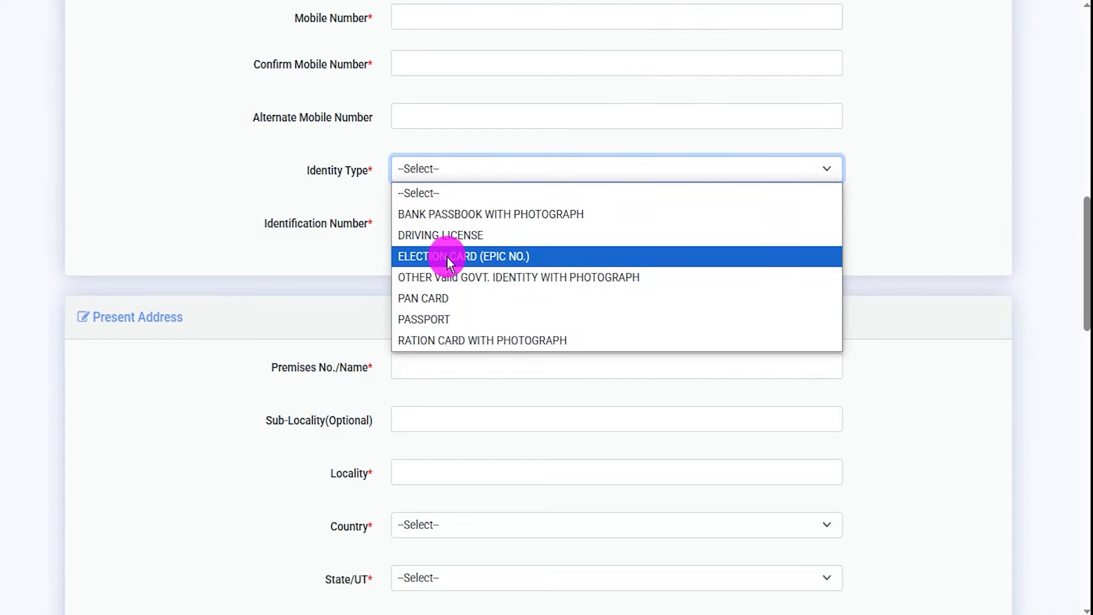
{"action": "left_click", "coordinate": [436, 299]}
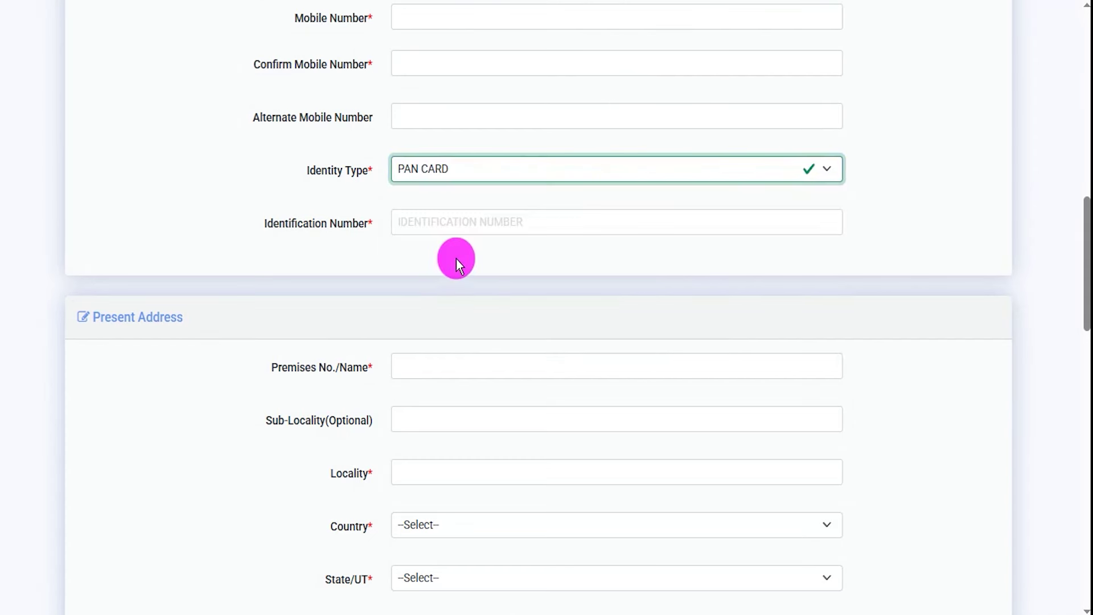
{"action": "left_click", "coordinate": [443, 222]}
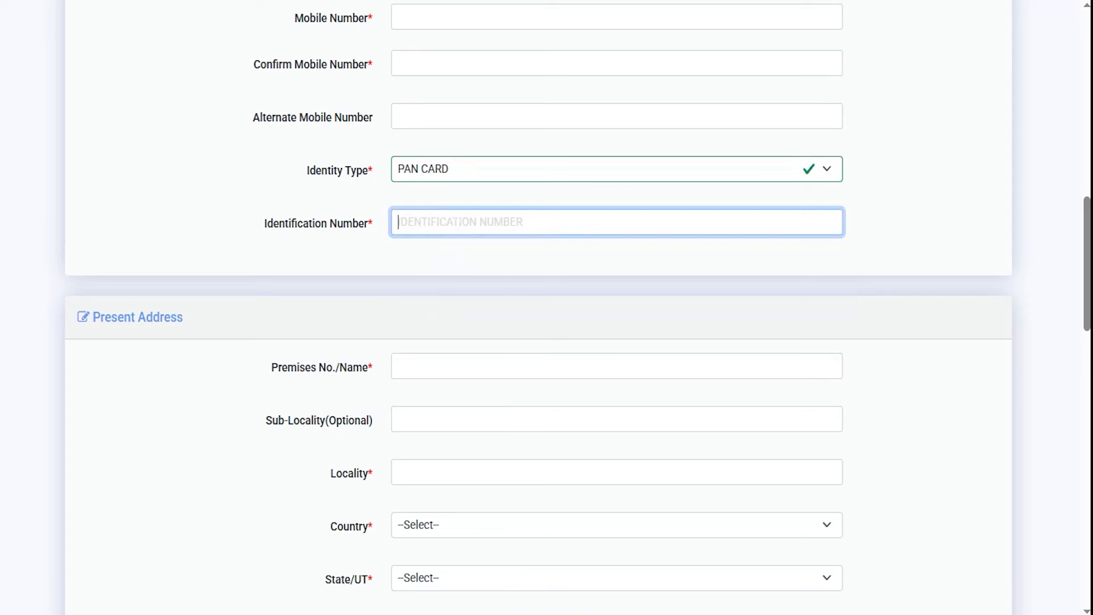
{"action": "left_click_drag", "start_coordinate": [612, 115], "coordinate": [645, 100]}
{"action": "left_click_drag", "start_coordinate": [109, 350], "coordinate": [194, 348]}
{"action": "left_click_drag", "start_coordinate": [503, 388], "coordinate": [534, 374]}
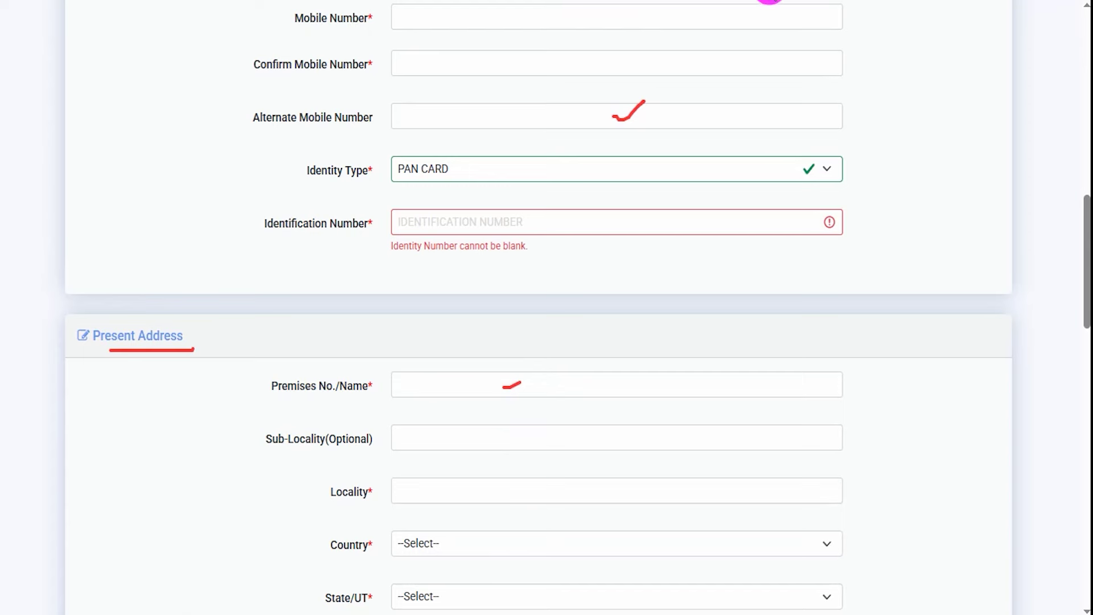
{"action": "scroll", "coordinate": [556, 329], "scroll_direction": "down", "scroll_amount": 1}
{"action": "scroll", "coordinate": [556, 330], "scroll_direction": "down", "scroll_amount": 5}
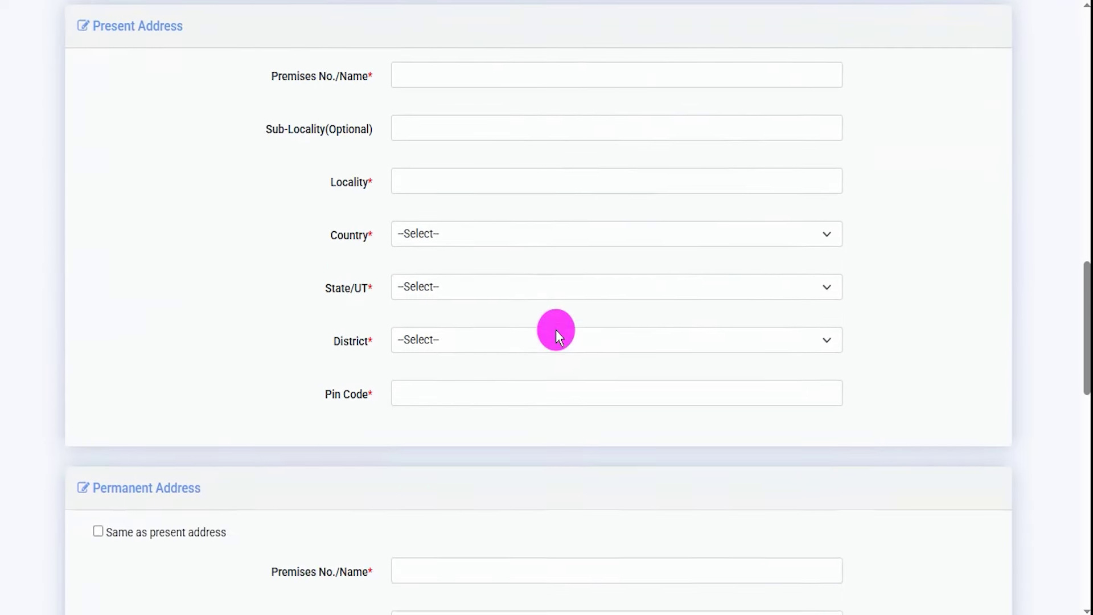
{"action": "scroll", "coordinate": [179, 473], "scroll_direction": "up", "scroll_amount": 1}
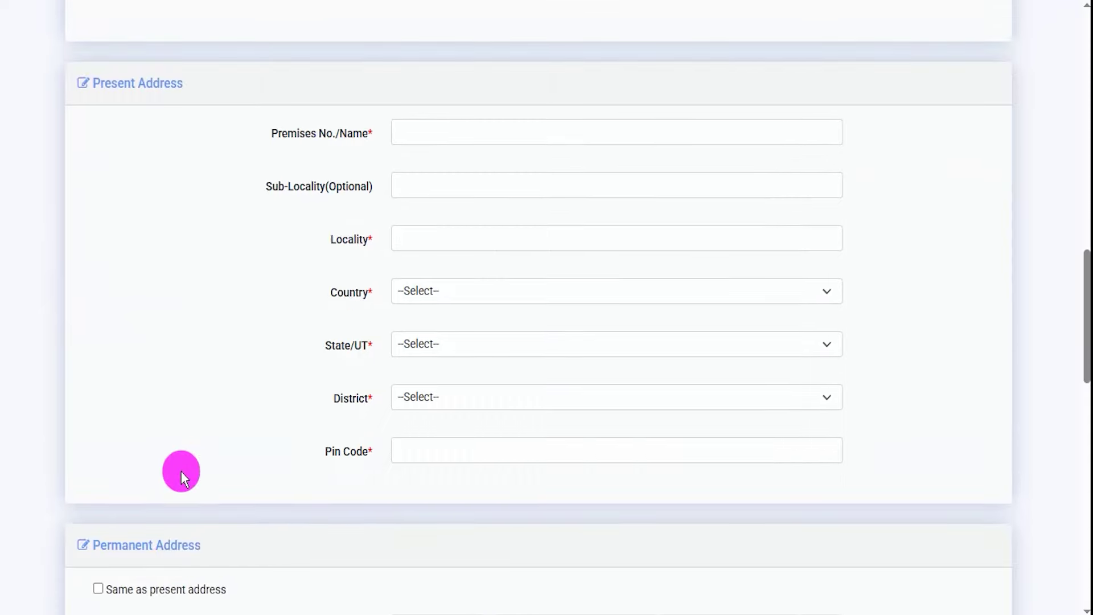
{"action": "scroll", "coordinate": [180, 470], "scroll_direction": "down", "scroll_amount": 2}
{"action": "left_click_drag", "start_coordinate": [111, 376], "coordinate": [188, 377]}
{"action": "scroll", "coordinate": [244, 218], "scroll_direction": "up", "scroll_amount": 2}
{"action": "left_click_drag", "start_coordinate": [101, 82], "coordinate": [151, 82]}
{"action": "scroll", "coordinate": [233, 398], "scroll_direction": "down", "scroll_amount": 2}
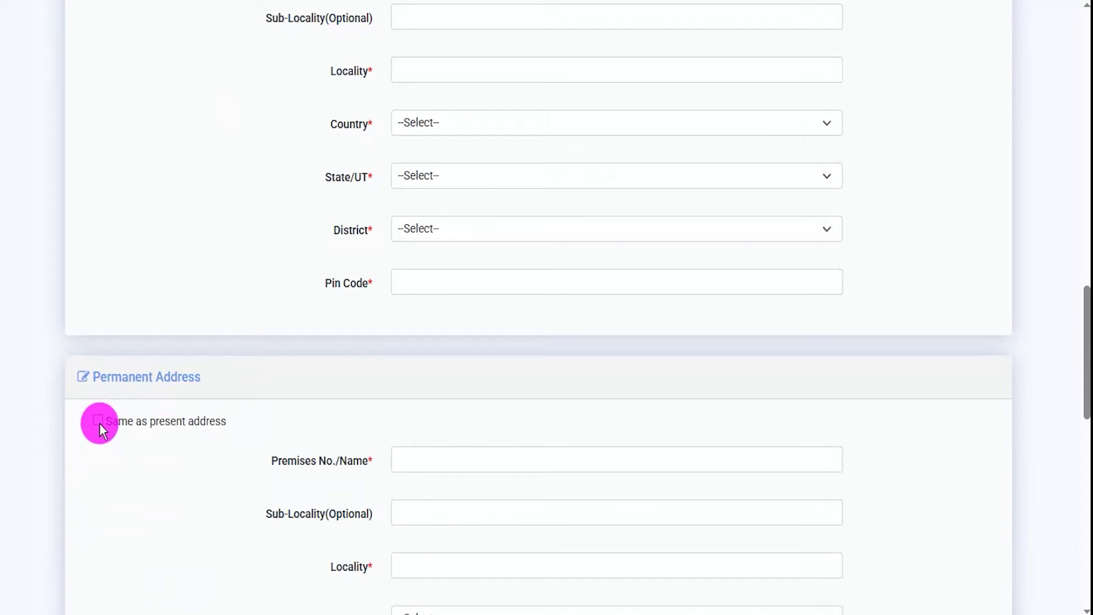
{"action": "left_click_drag", "start_coordinate": [111, 380], "coordinate": [261, 337]}
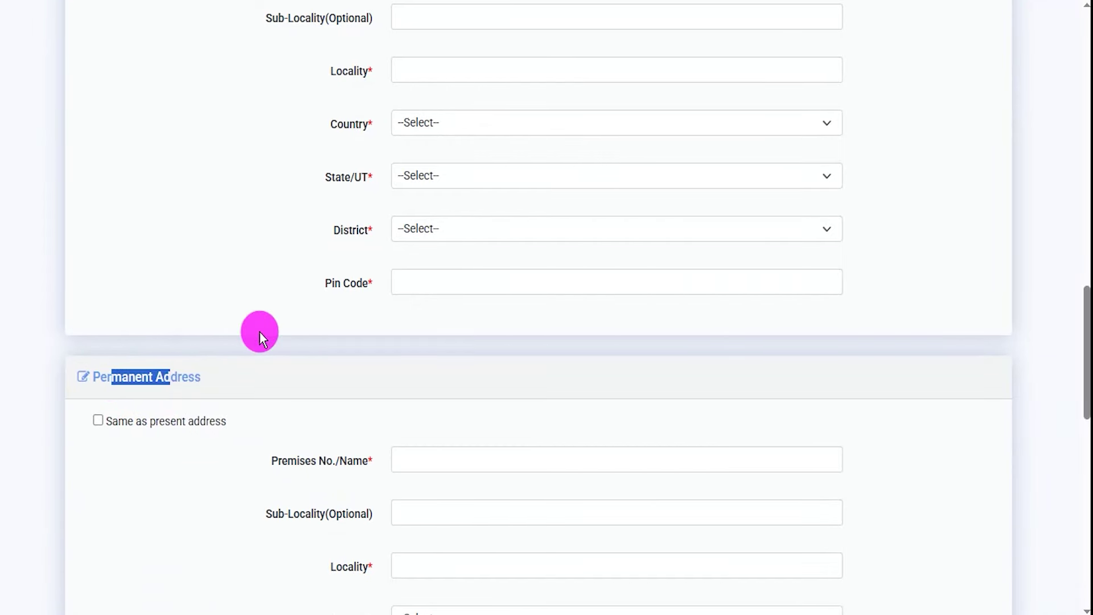
{"action": "scroll", "coordinate": [562, 342], "scroll_direction": "down", "scroll_amount": 7}
{"action": "scroll", "coordinate": [562, 341], "scroll_direction": "down", "scroll_amount": 3}
Enter the account password, shown as plain text, and move to the confirm-password field
{"action": "scroll", "coordinate": [527, 259], "scroll_direction": "down", "scroll_amount": 1}
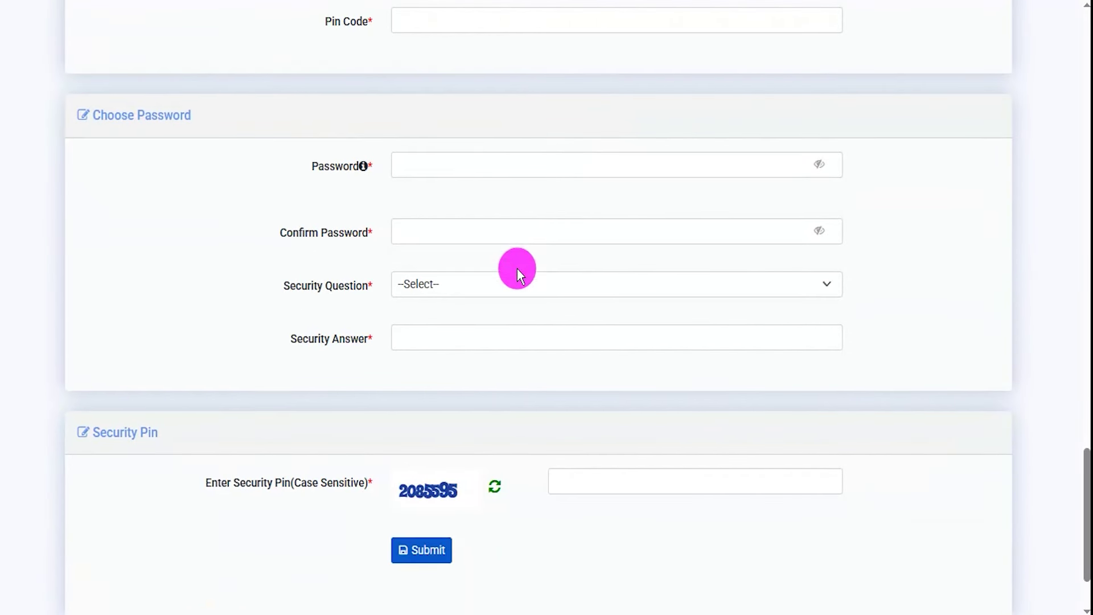
{"action": "mouse_move", "coordinate": [442, 161]}
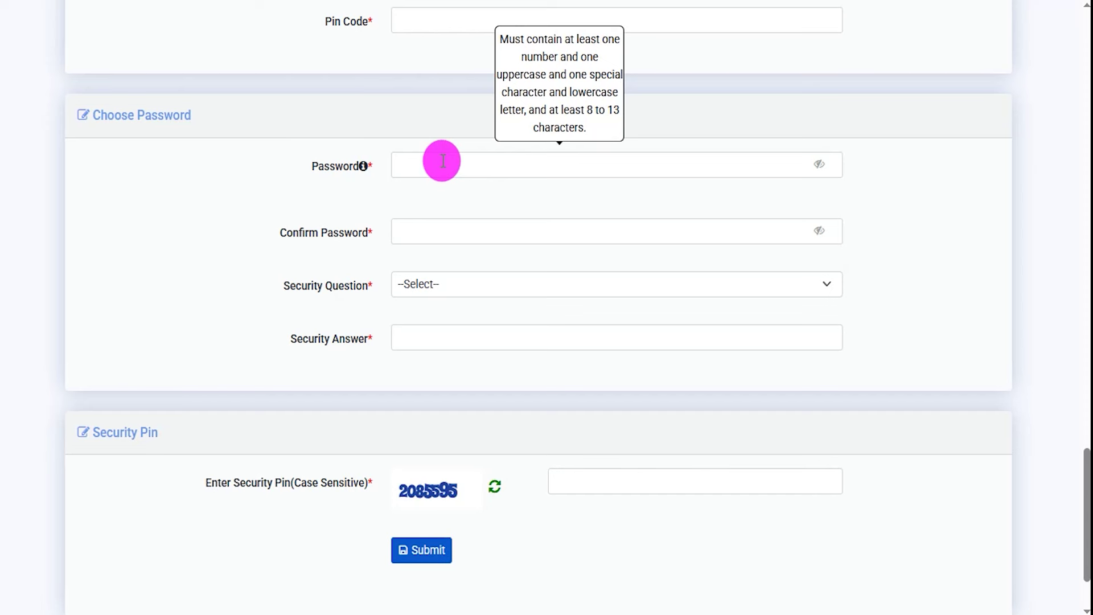
{"action": "left_click", "coordinate": [475, 162]}
{"action": "left_click", "coordinate": [820, 166]}
{"action": "left_click", "coordinate": [523, 165]}
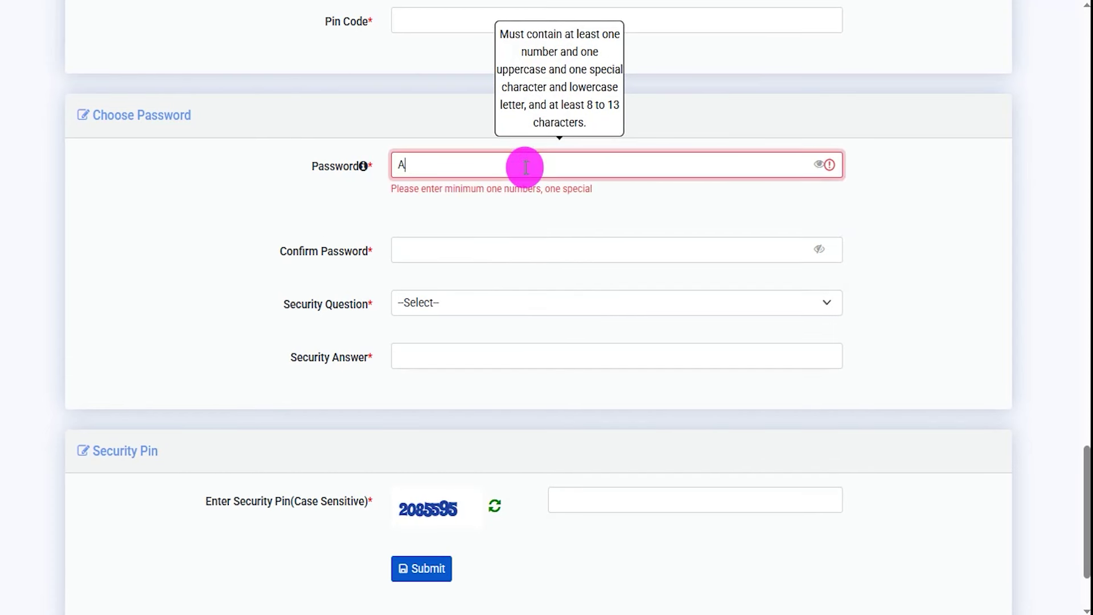
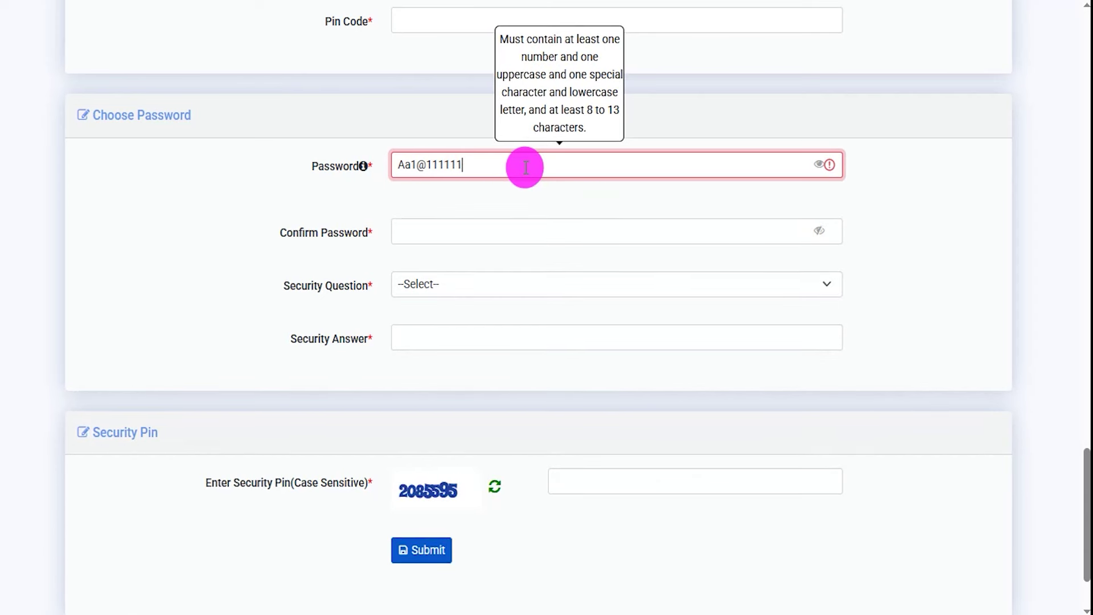
{"action": "left_click", "coordinate": [443, 226]}
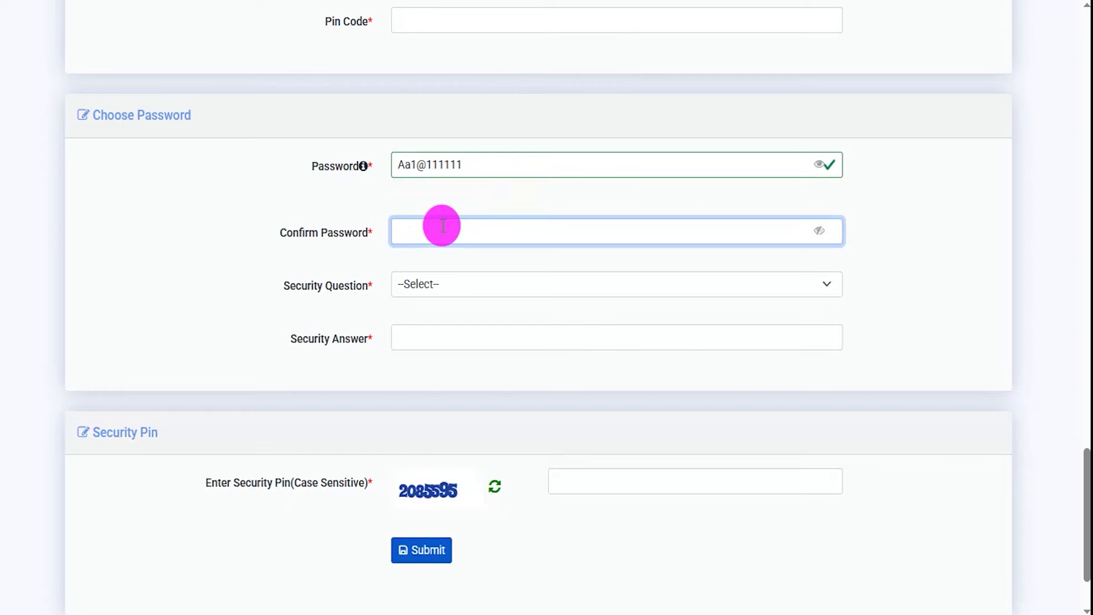
Choose the first-school security question, fill in the answer and security pin, and submit
{"action": "left_click", "coordinate": [507, 288]}
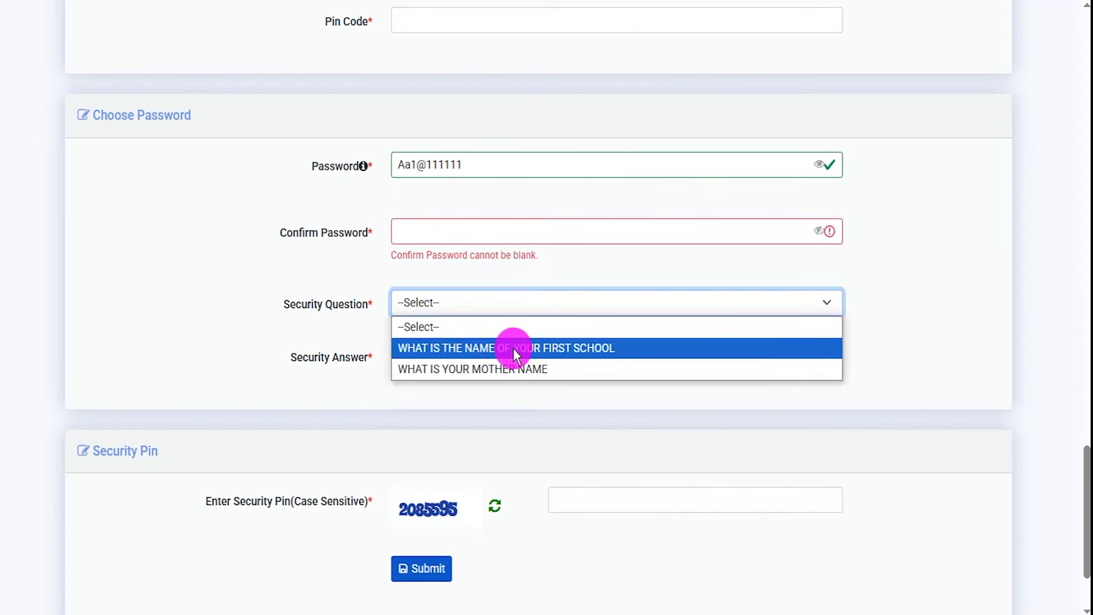
{"action": "left_click", "coordinate": [514, 347]}
{"action": "left_click", "coordinate": [494, 352]}
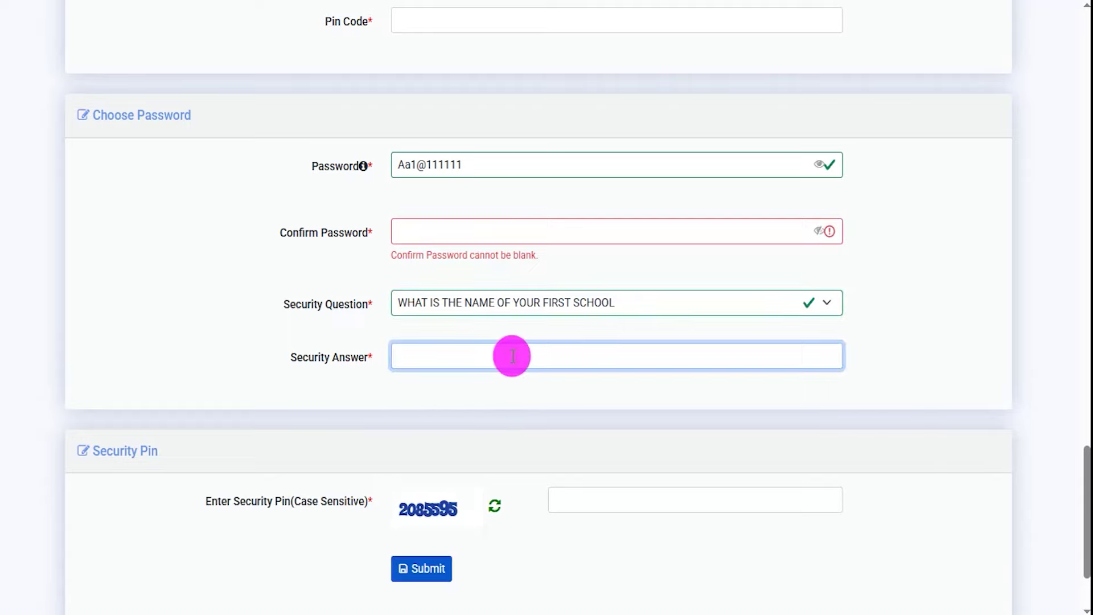
{"action": "scroll", "coordinate": [510, 357], "scroll_direction": "down", "scroll_amount": 2}
{"action": "left_click", "coordinate": [433, 389]}
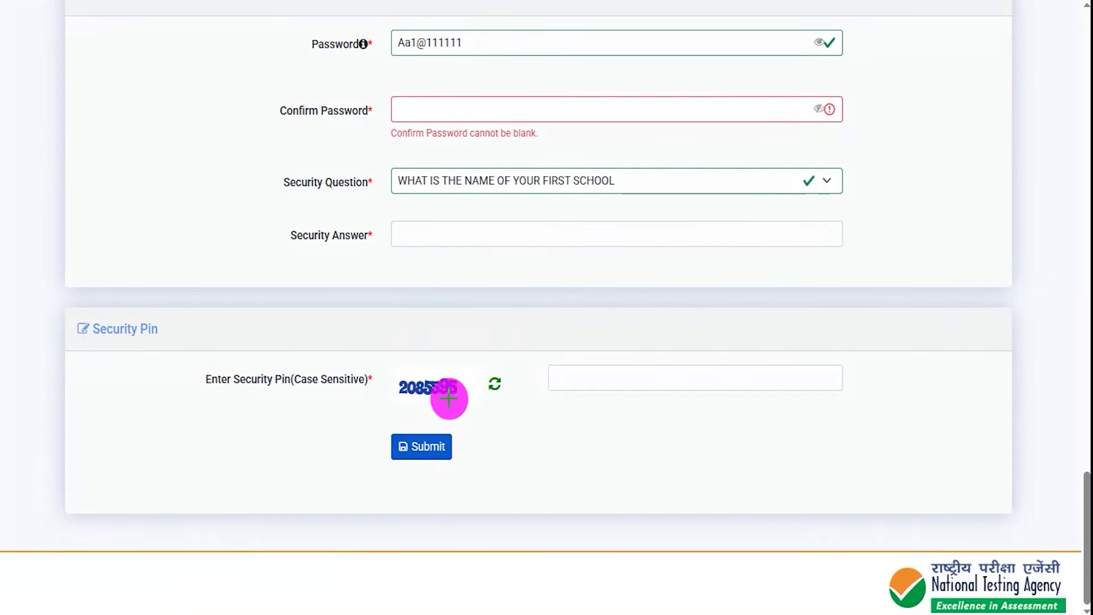
{"action": "left_click_drag", "start_coordinate": [411, 417], "coordinate": [488, 418]}
{"action": "left_click_drag", "start_coordinate": [731, 400], "coordinate": [807, 359]}
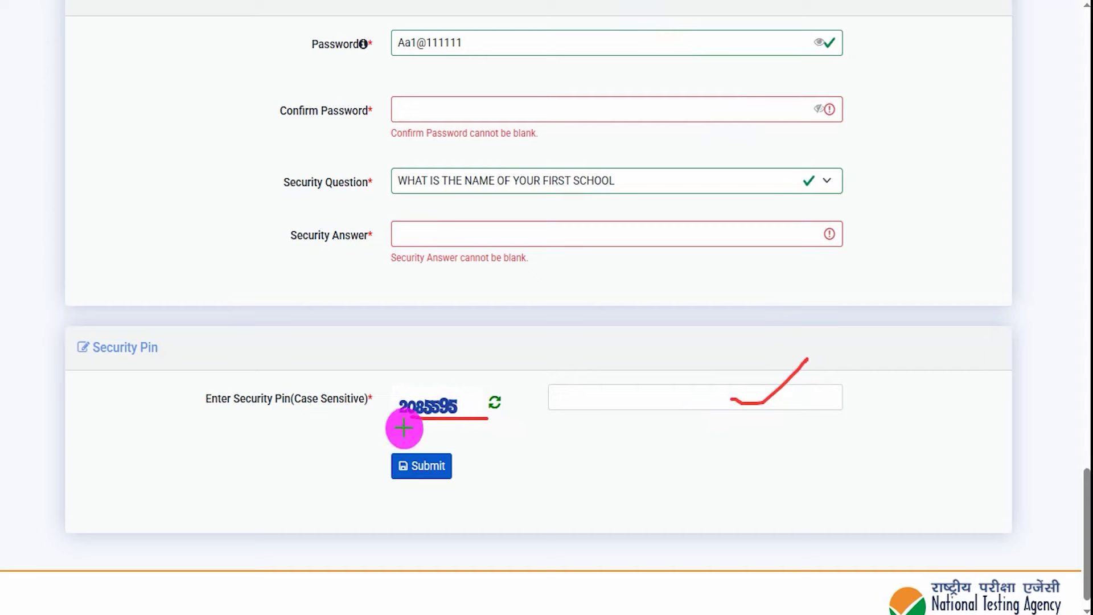
{"action": "left_click_drag", "start_coordinate": [715, 467], "coordinate": [474, 470]}
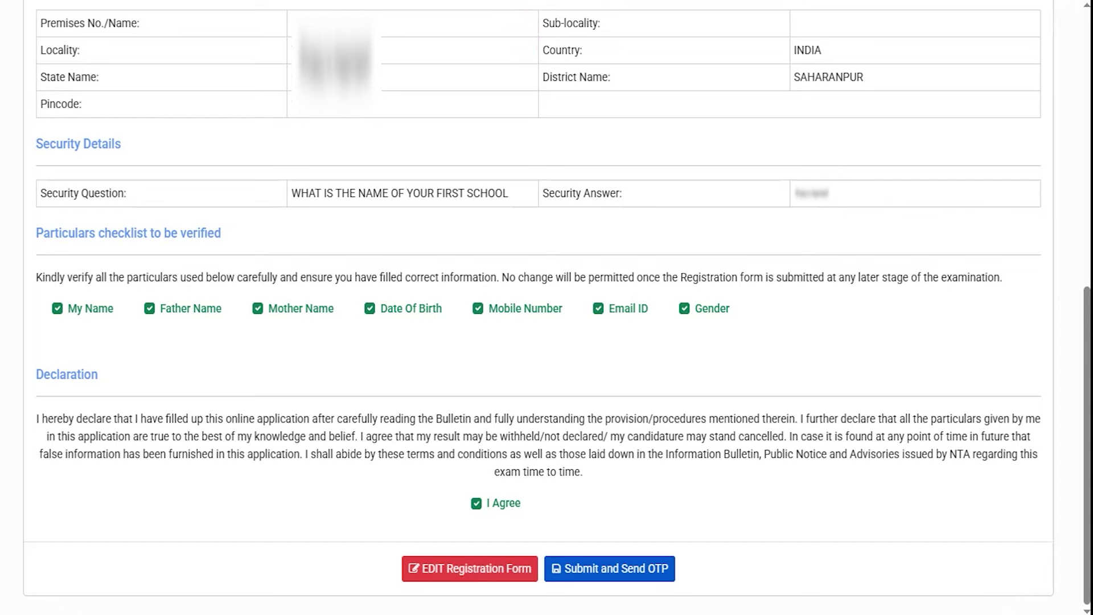
Mark the declaration and the Submit and Send OTP button on the registration preview
{"action": "left_click_drag", "start_coordinate": [171, 549], "coordinate": [389, 569]}
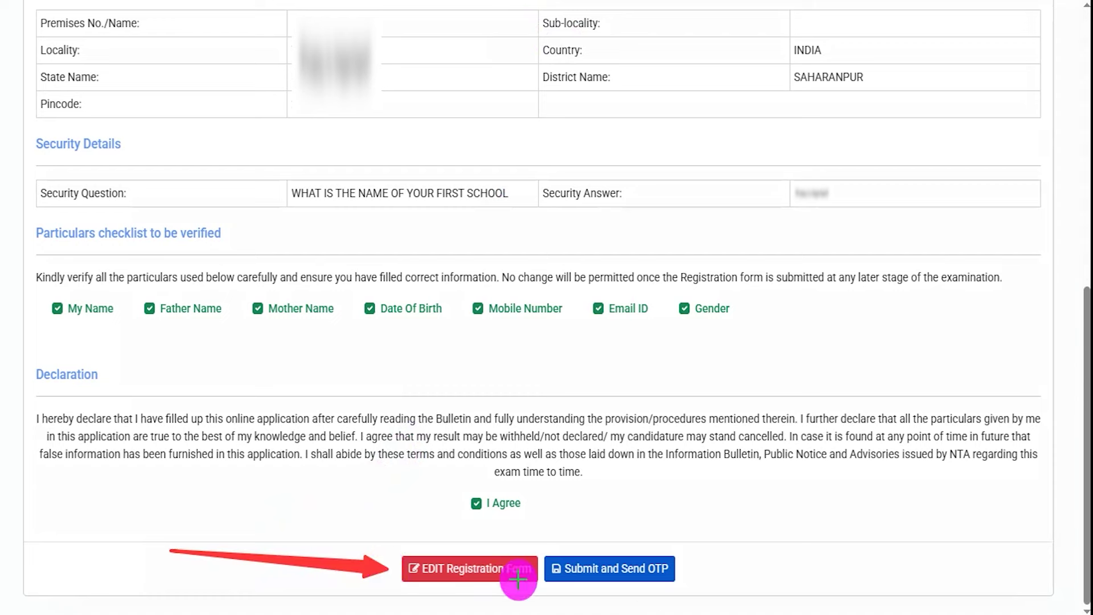
{"action": "mouse_move", "coordinate": [829, 484]}
{"action": "left_mouse_down"}
{"action": "mouse_move", "coordinate": [712, 532]}
{"action": "mouse_move", "coordinate": [679, 560]}
{"action": "left_mouse_up"}
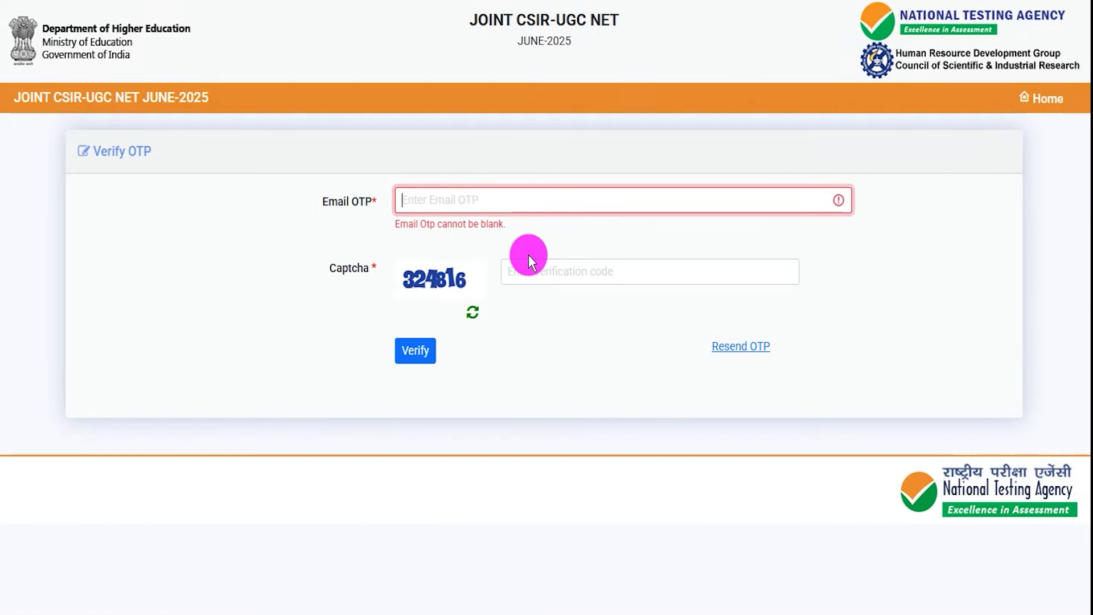
{"action": "left_click", "coordinate": [496, 22]}
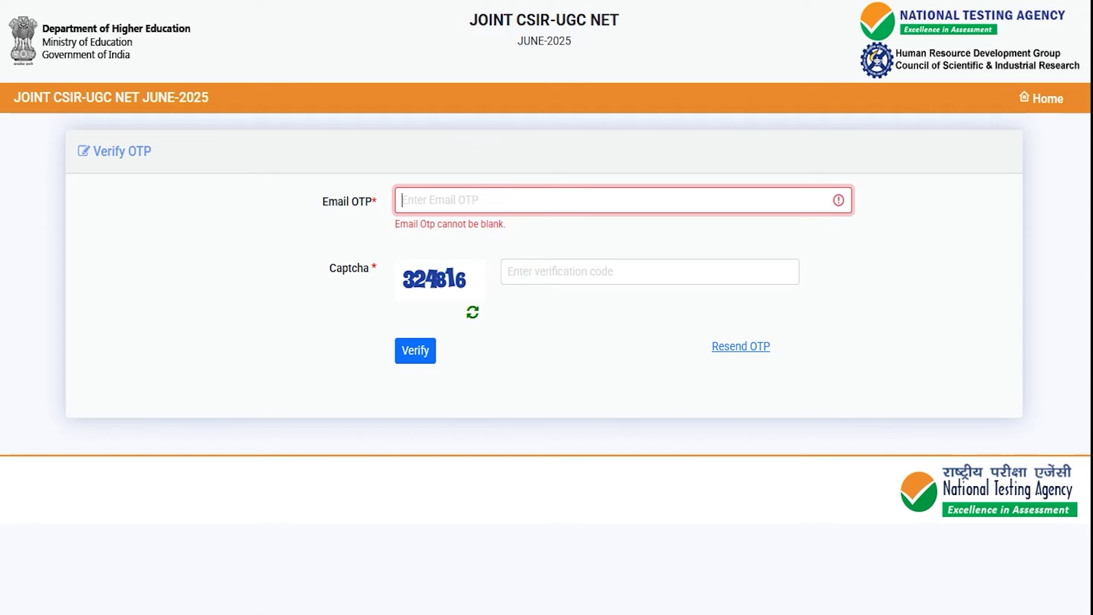
{"action": "left_click_drag", "start_coordinate": [599, 200], "coordinate": [646, 165]}
{"action": "left_click_drag", "start_coordinate": [417, 304], "coordinate": [485, 300]}
{"action": "left_click_drag", "start_coordinate": [632, 274], "coordinate": [692, 234]}
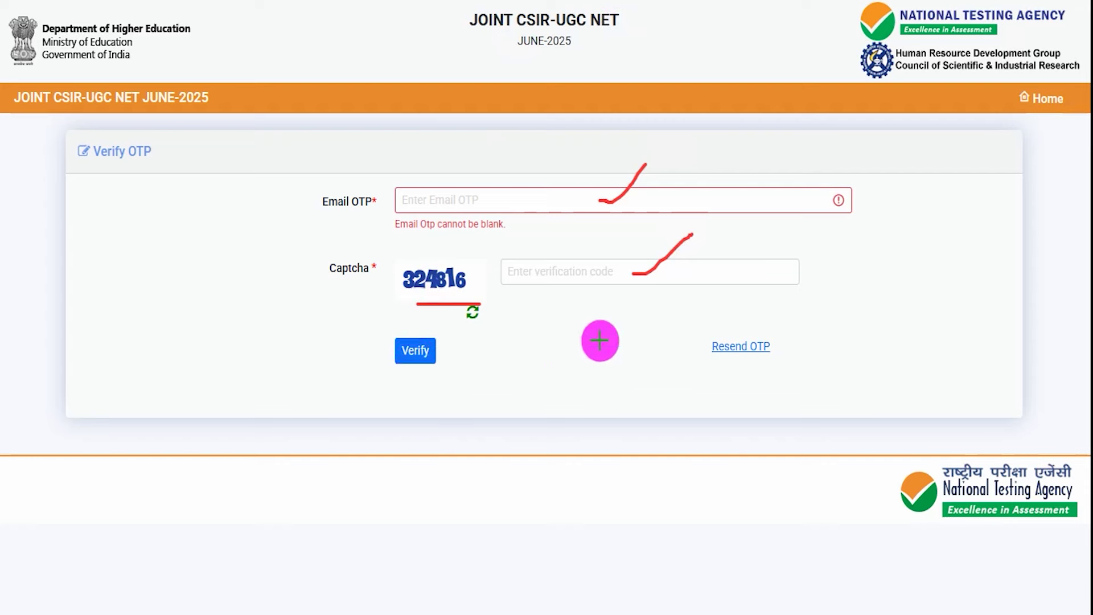
{"action": "left_click_drag", "start_coordinate": [624, 347], "coordinate": [445, 350]}
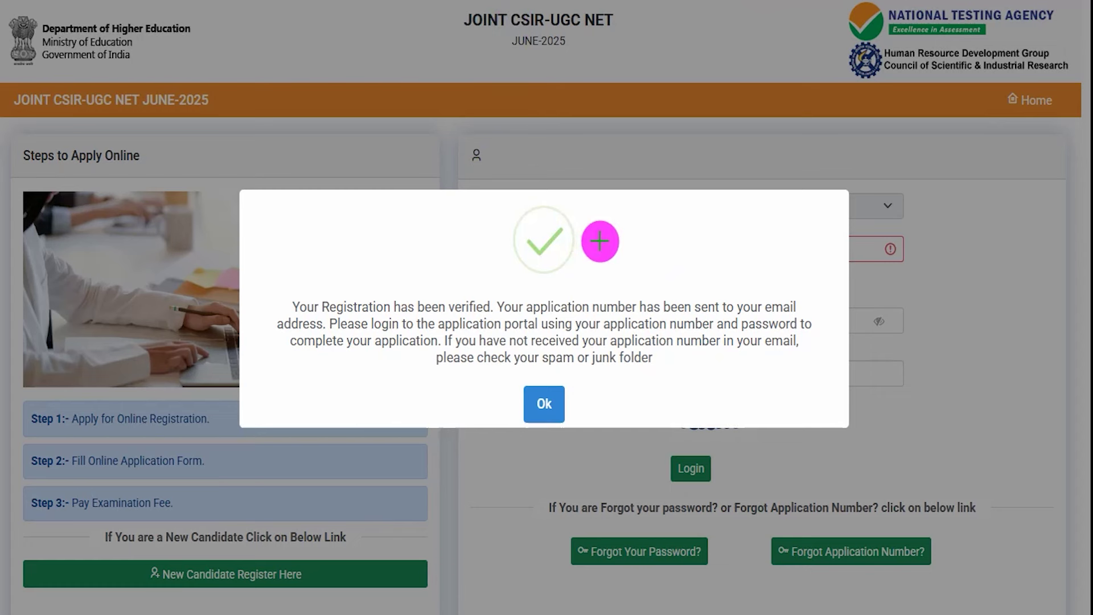
Enter the email OTP and captcha, verify, and dismiss the application-number confirmation message
{"action": "left_click_drag", "start_coordinate": [362, 314], "coordinate": [382, 314]}
{"action": "left_click_drag", "start_coordinate": [618, 265], "coordinate": [678, 235]}
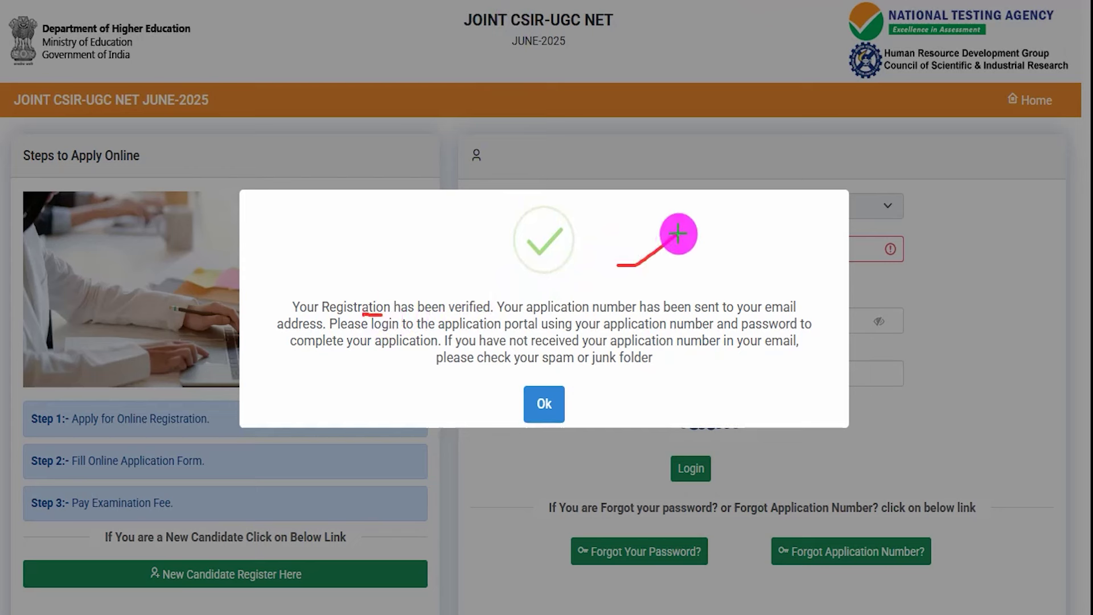
{"action": "left_click_drag", "start_coordinate": [533, 314], "coordinate": [628, 314]}
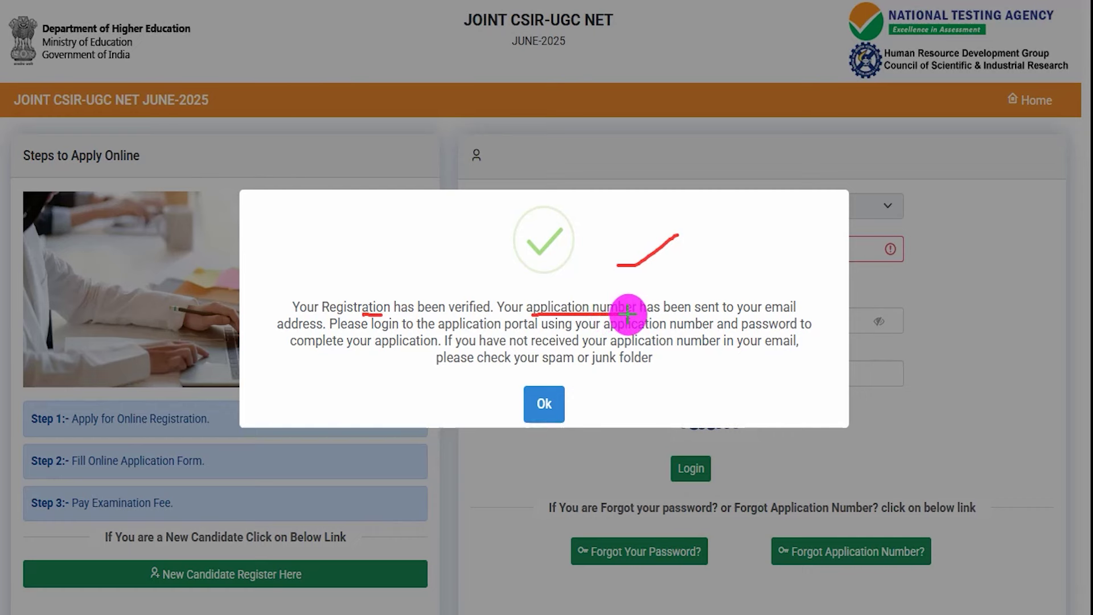
{"action": "key", "text": "Escape"}
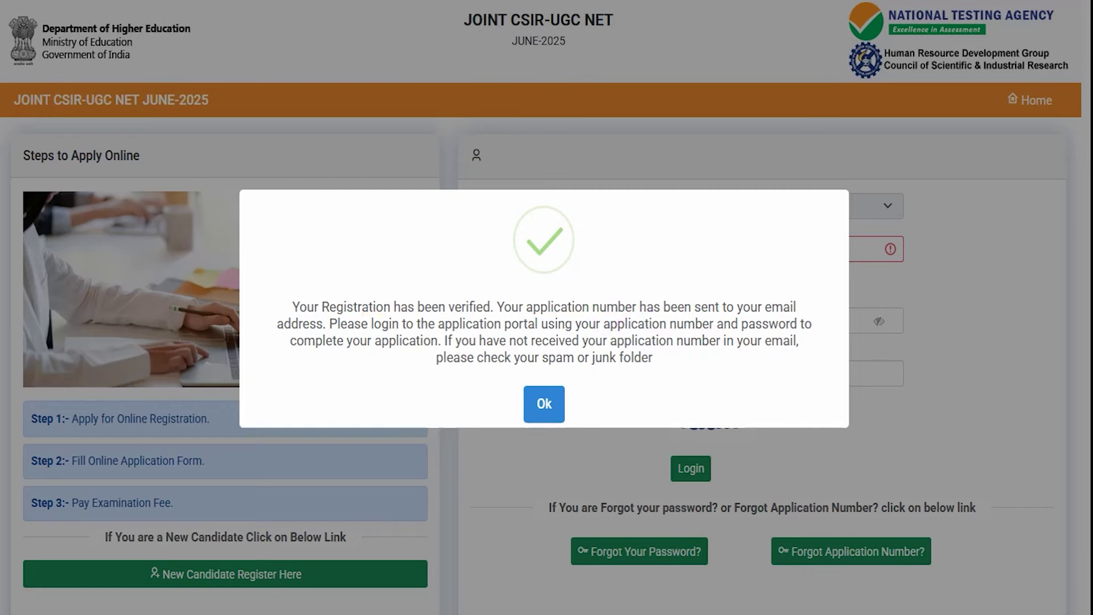
{"action": "left_click", "coordinate": [538, 403]}
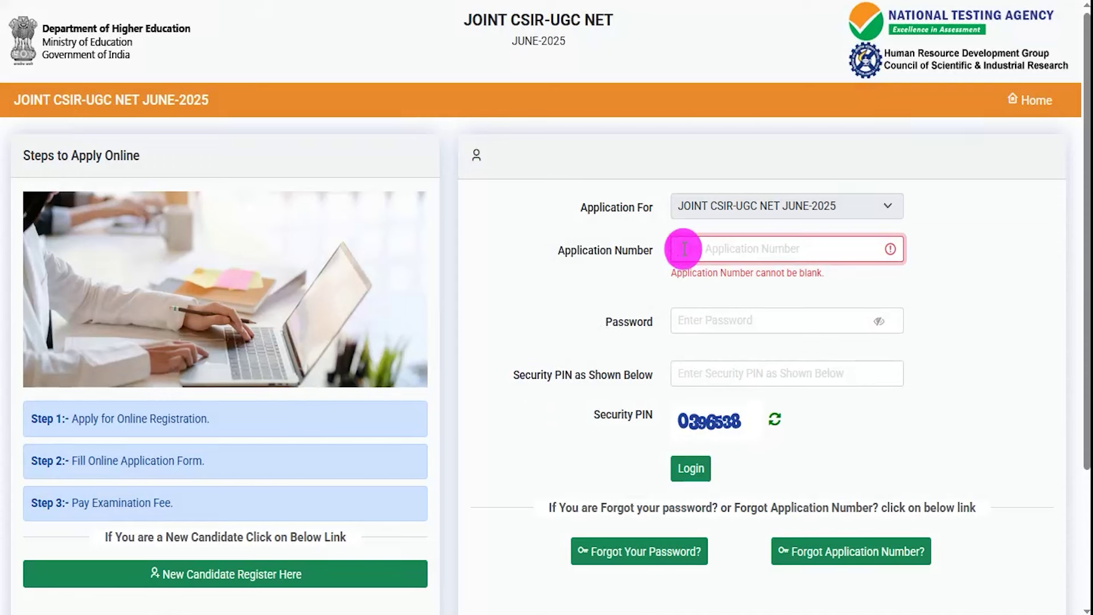
Log in with the application number, password and security PIN on the candidate login form
{"action": "left_click", "coordinate": [526, 1]}
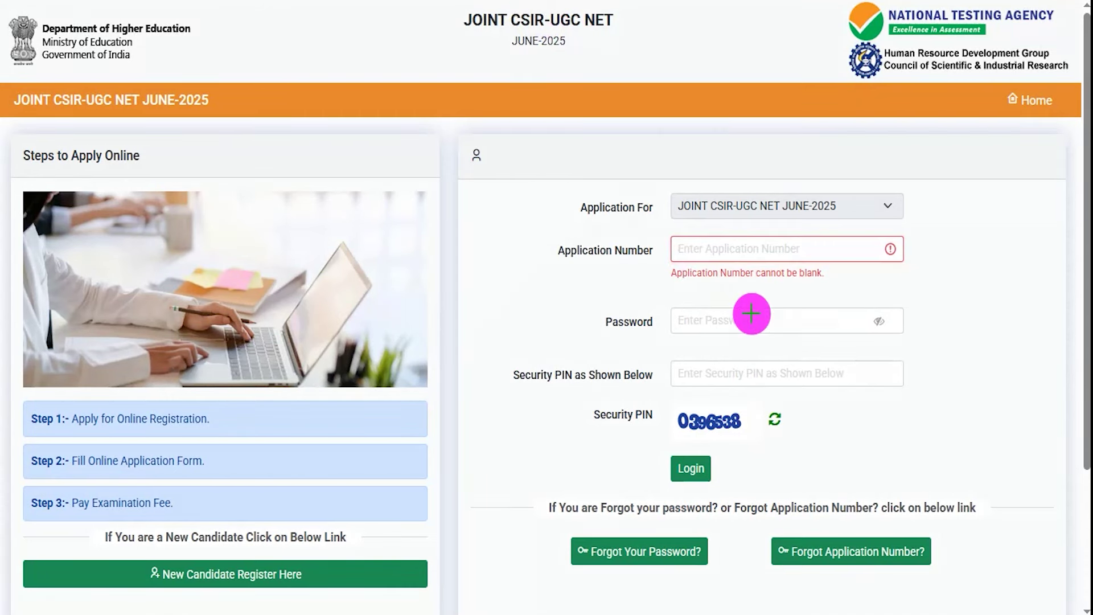
{"action": "left_click_drag", "start_coordinate": [836, 251], "coordinate": [864, 211]}
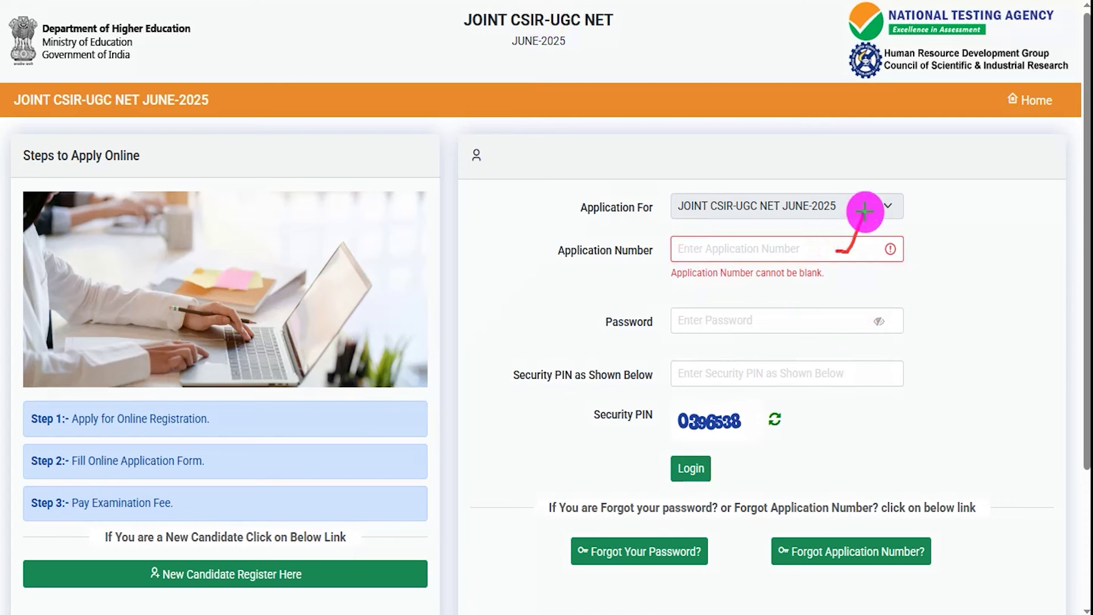
{"action": "left_click_drag", "start_coordinate": [822, 325], "coordinate": [850, 291]}
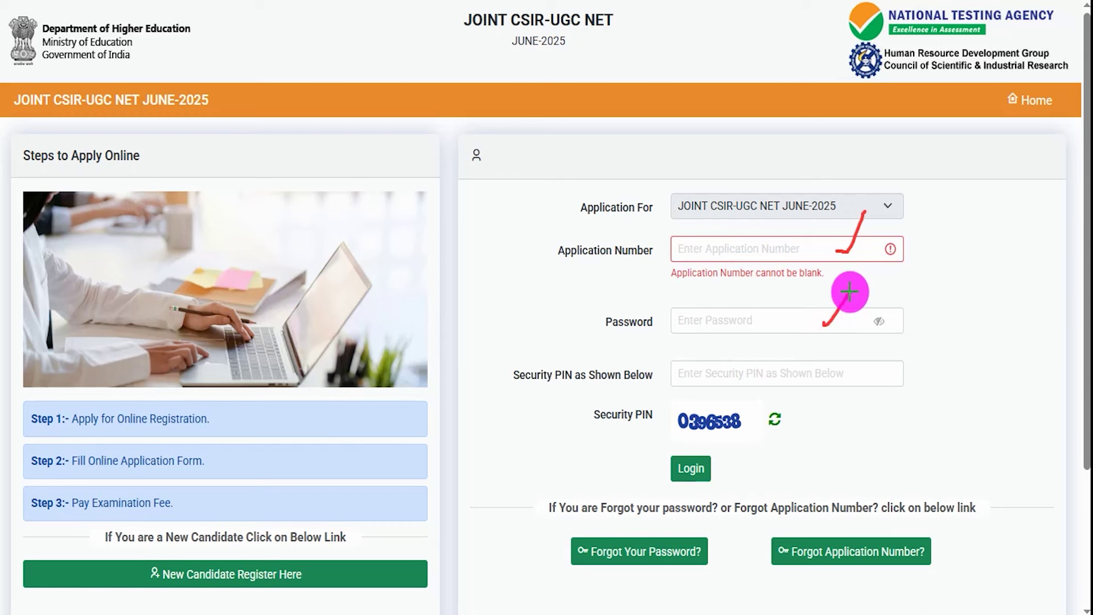
{"action": "left_click_drag", "start_coordinate": [749, 434], "coordinate": [711, 438]}
{"action": "left_click_drag", "start_coordinate": [839, 381], "coordinate": [867, 348]}
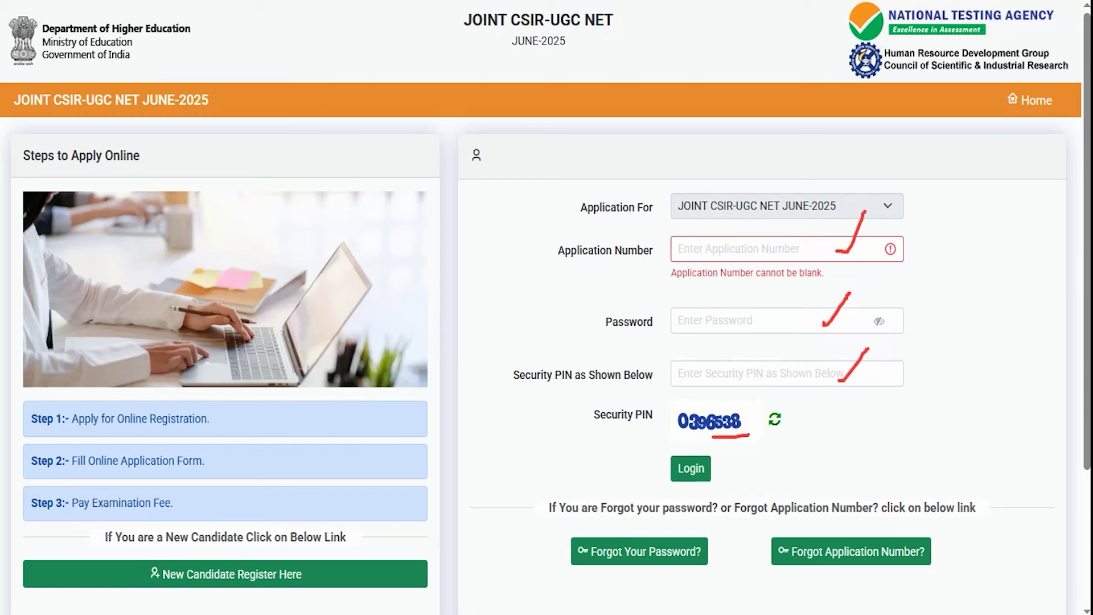
{"action": "left_click_drag", "start_coordinate": [904, 455], "coordinate": [746, 462]}
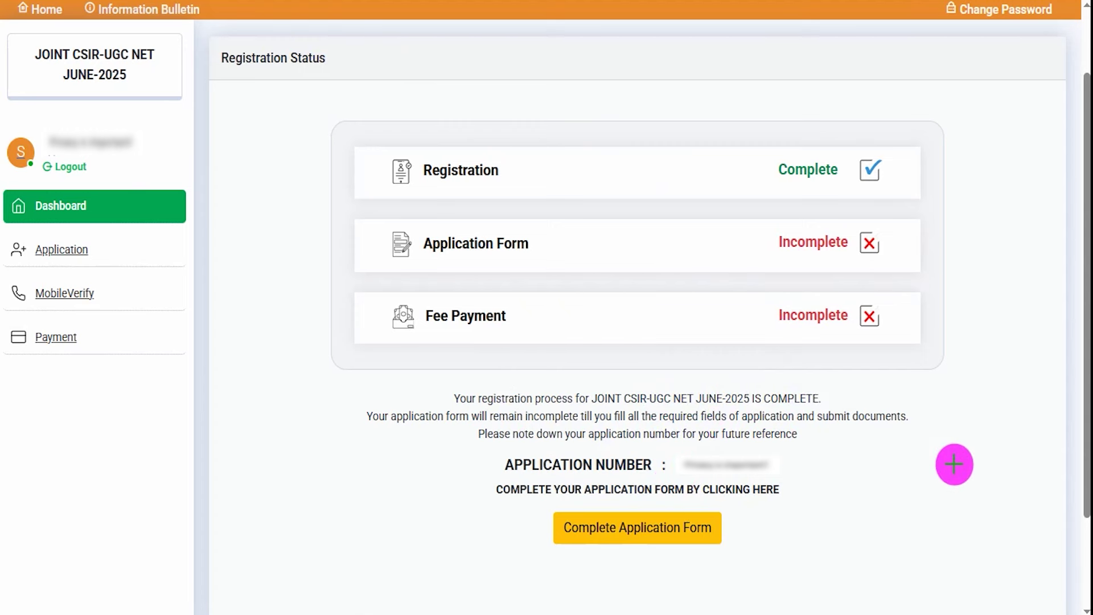
Open the application form and set Nationality INDIAN and State Domicile UTTAR PRADESH
{"action": "left_click_drag", "start_coordinate": [977, 433], "coordinate": [768, 512]}
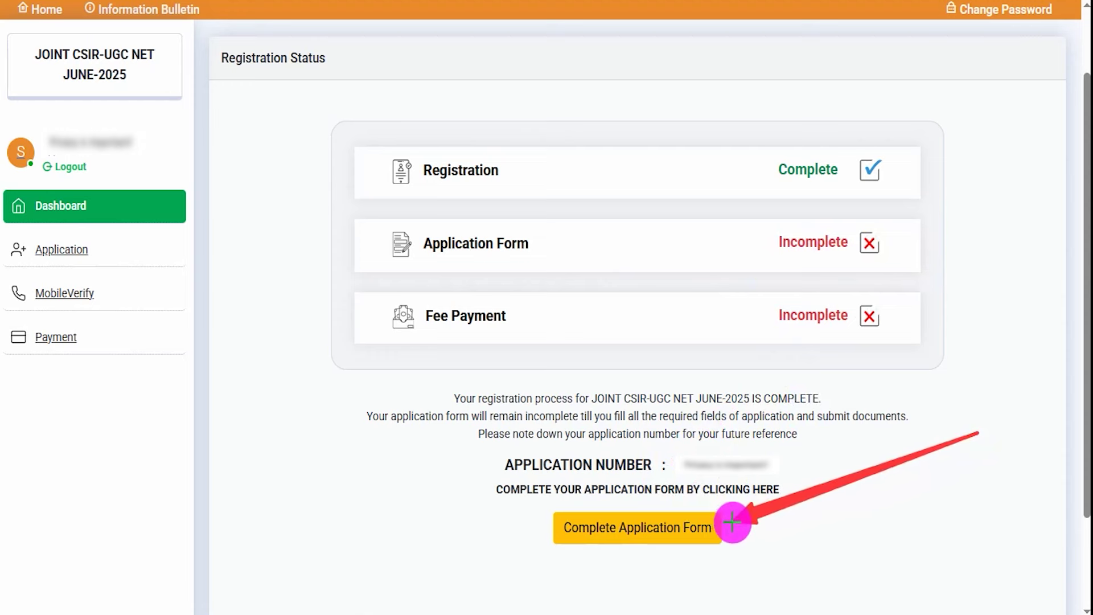
{"action": "left_click", "coordinate": [716, 524]}
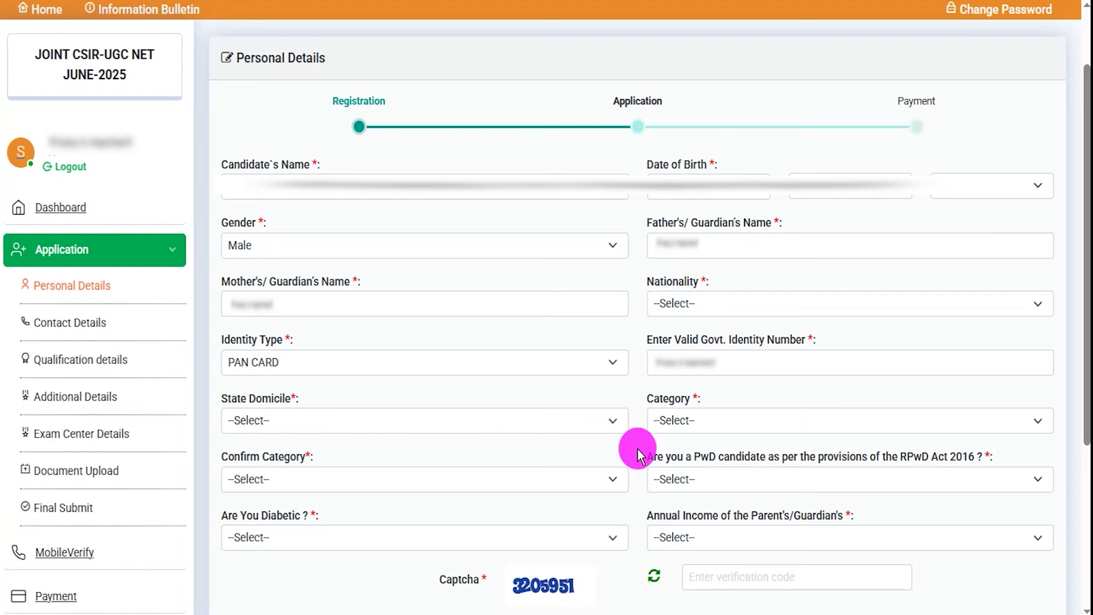
{"action": "left_click_drag", "start_coordinate": [254, 165], "coordinate": [288, 165]}
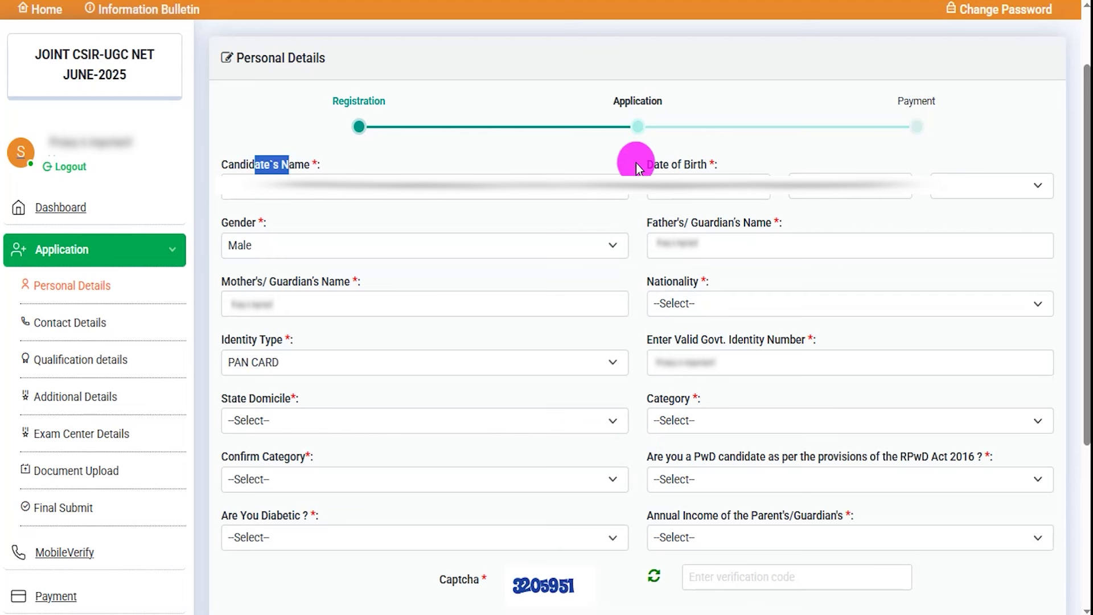
{"action": "double_click", "coordinate": [676, 164]}
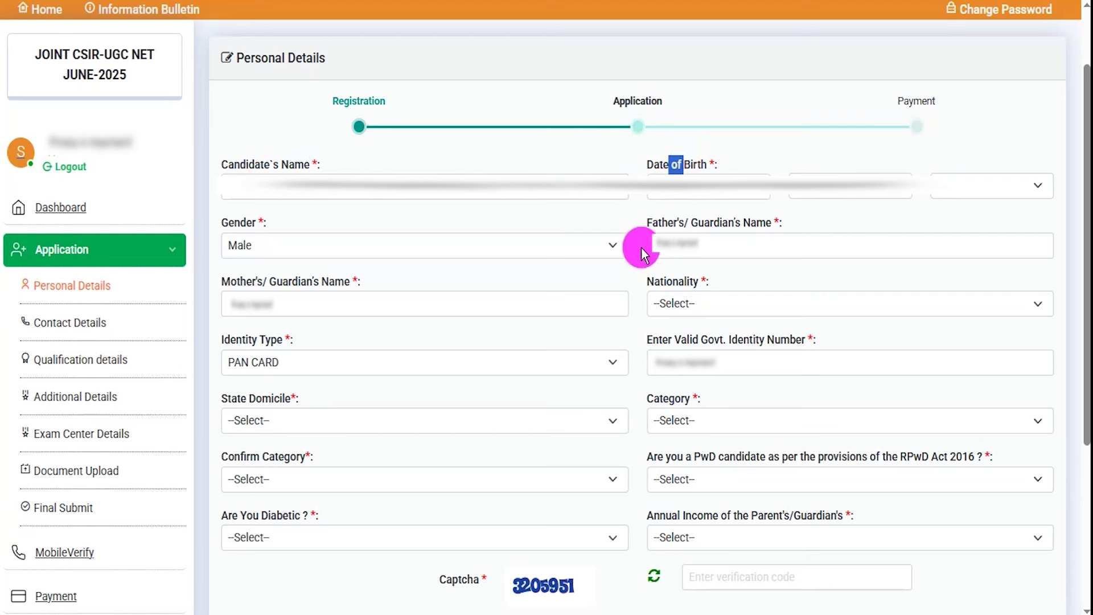
{"action": "left_click", "coordinate": [640, 286]}
{"action": "left_click", "coordinate": [704, 308]}
{"action": "left_click", "coordinate": [689, 344]}
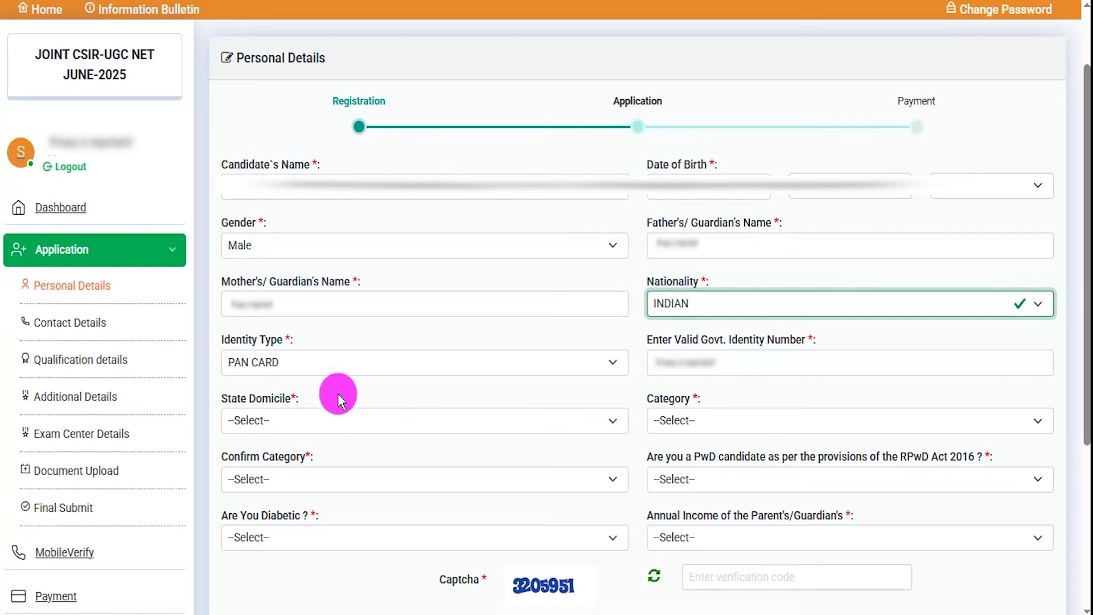
{"action": "left_click", "coordinate": [275, 424]}
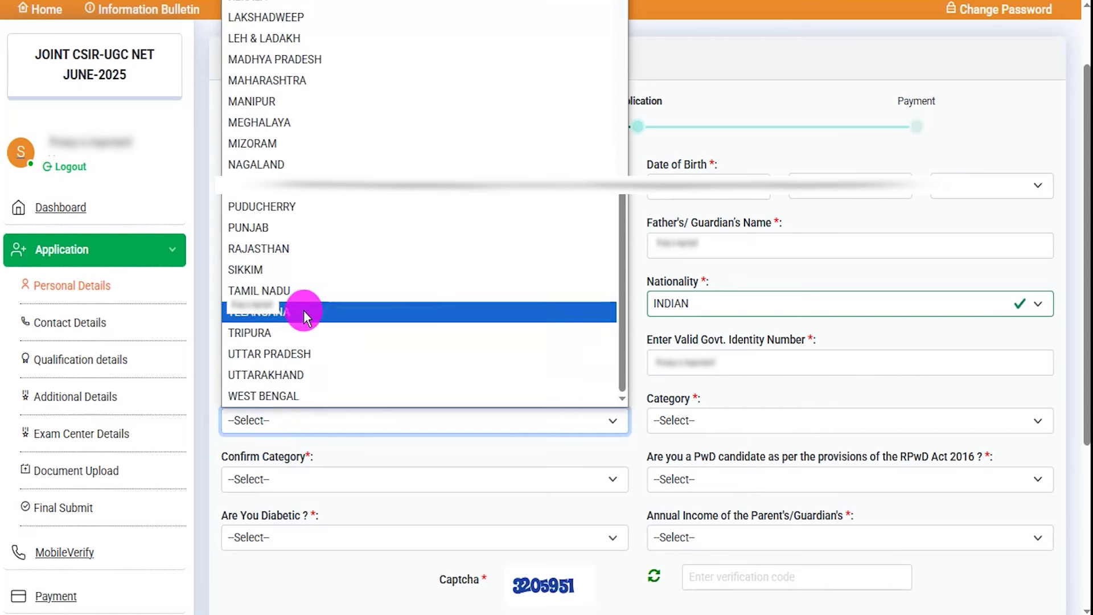
{"action": "left_click", "coordinate": [276, 354]}
Set Category and Confirm Category both to SC
{"action": "left_click", "coordinate": [718, 421]}
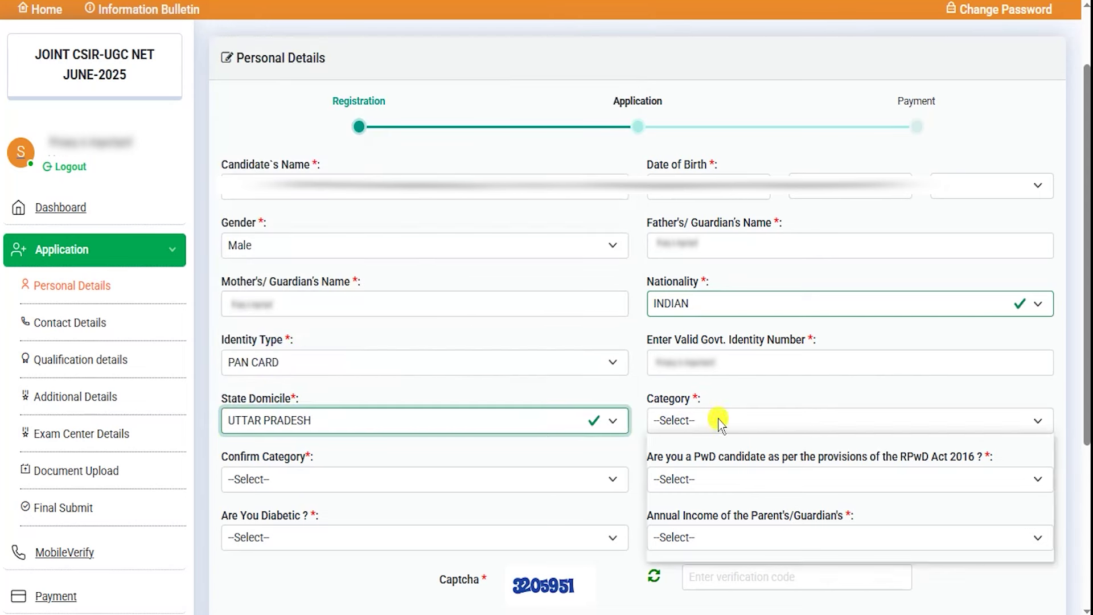
{"action": "left_click", "coordinate": [678, 550]}
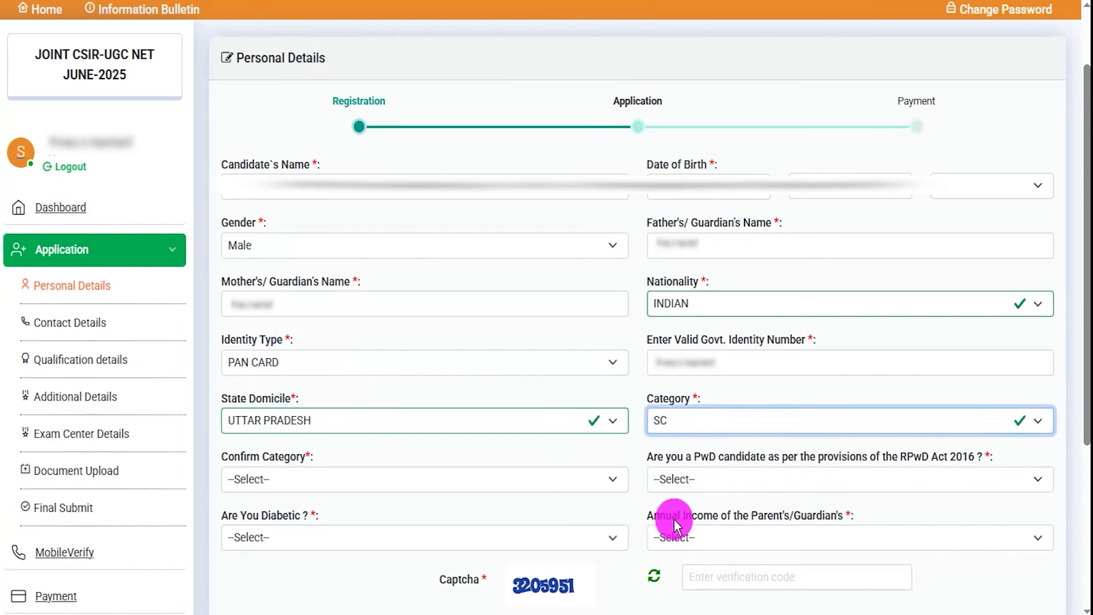
{"action": "left_click", "coordinate": [347, 472]}
{"action": "left_click", "coordinate": [276, 459]}
Answer the PwD question No after briefly choosing Yes - 40% or more
{"action": "left_click", "coordinate": [456, 473]}
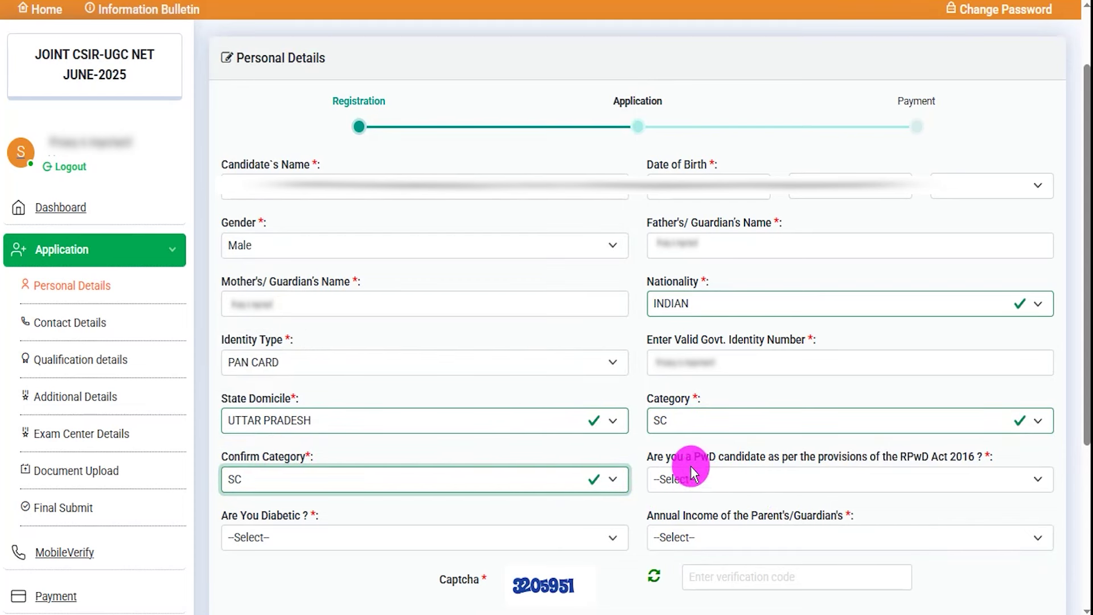
{"action": "left_click_drag", "start_coordinate": [665, 456], "coordinate": [702, 478]}
{"action": "left_click", "coordinate": [702, 478]}
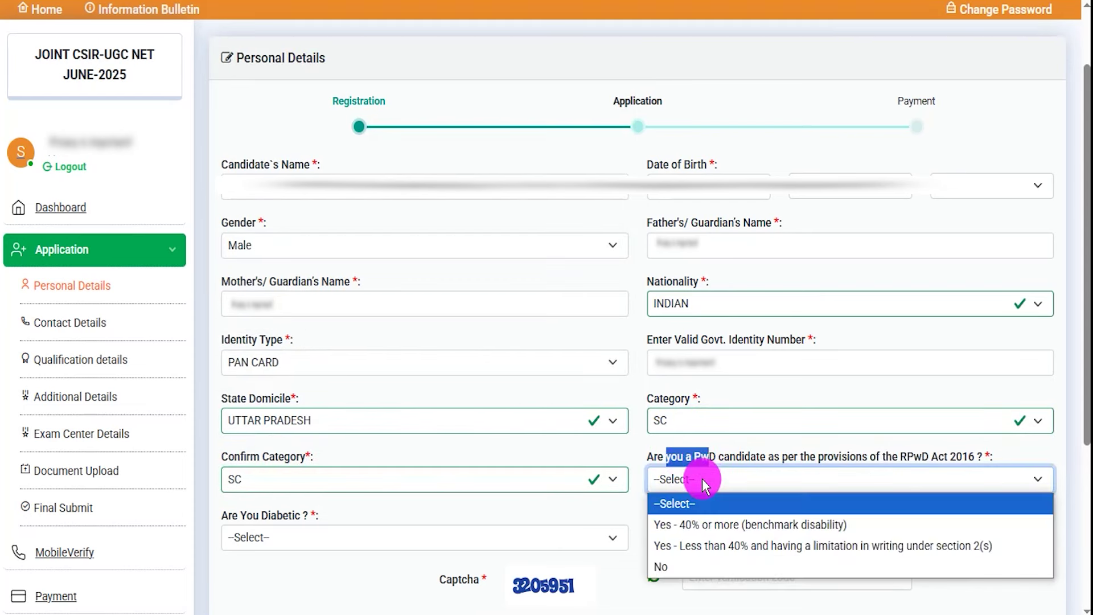
{"action": "left_click", "coordinate": [716, 524]}
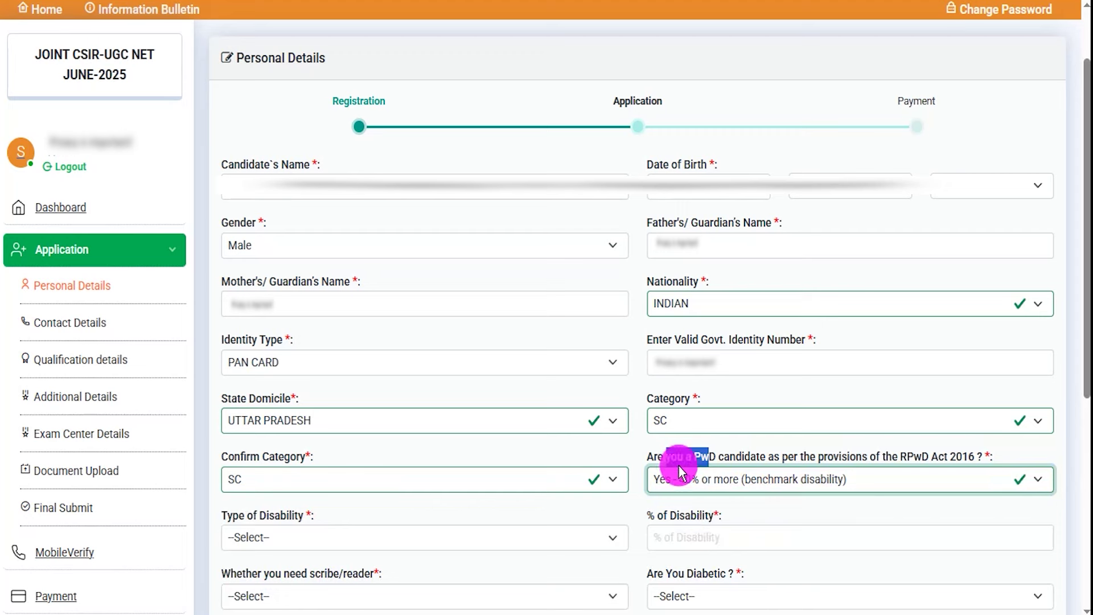
{"action": "left_click", "coordinate": [316, 540]}
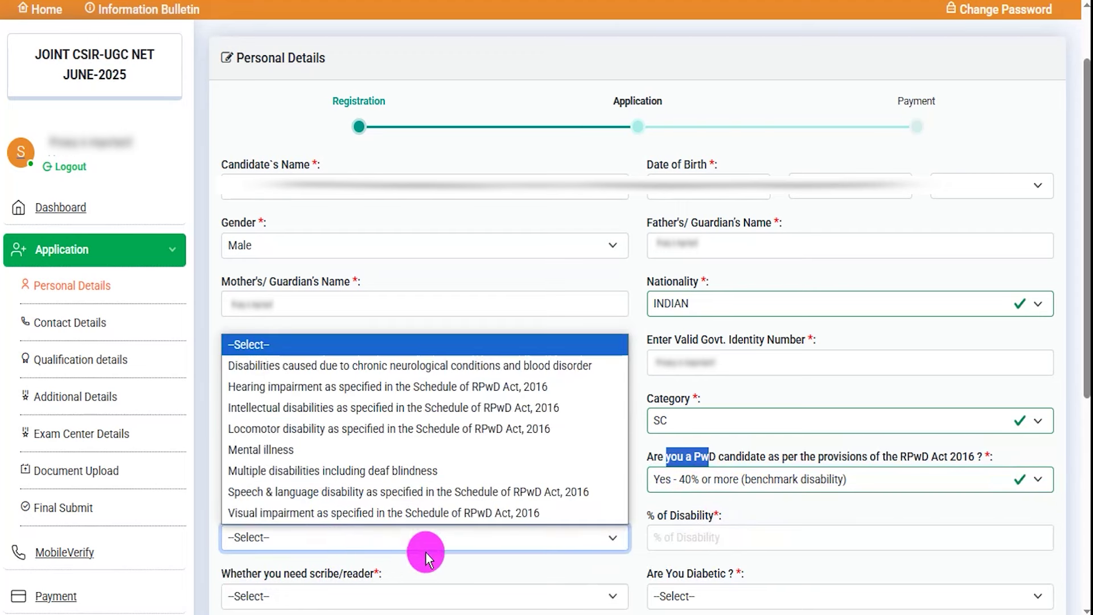
{"action": "left_click", "coordinate": [681, 535]}
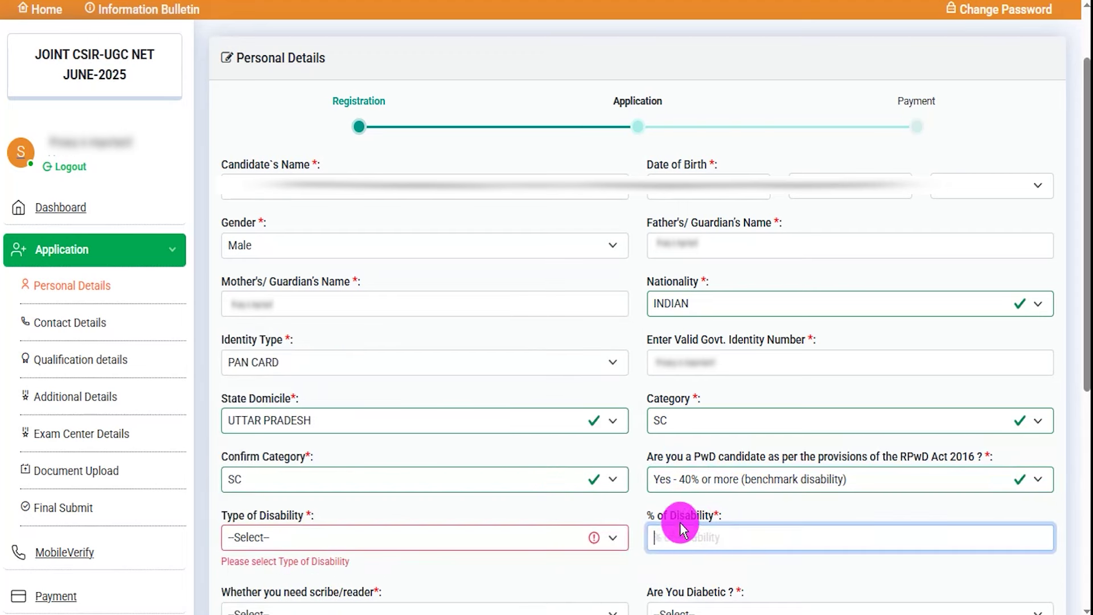
{"action": "left_click", "coordinate": [703, 481]}
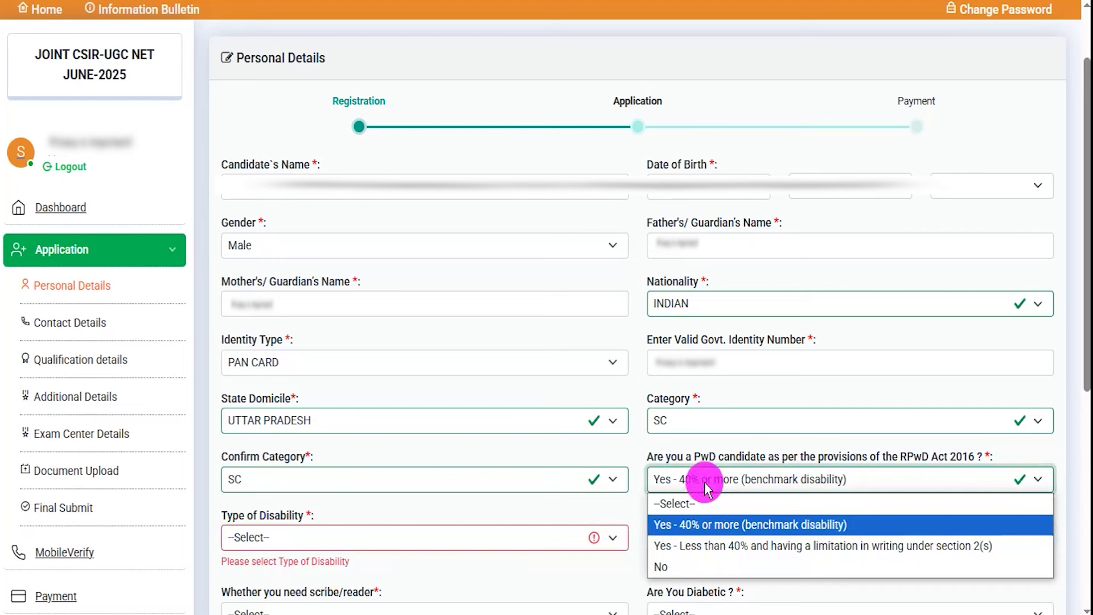
{"action": "left_click", "coordinate": [676, 567]}
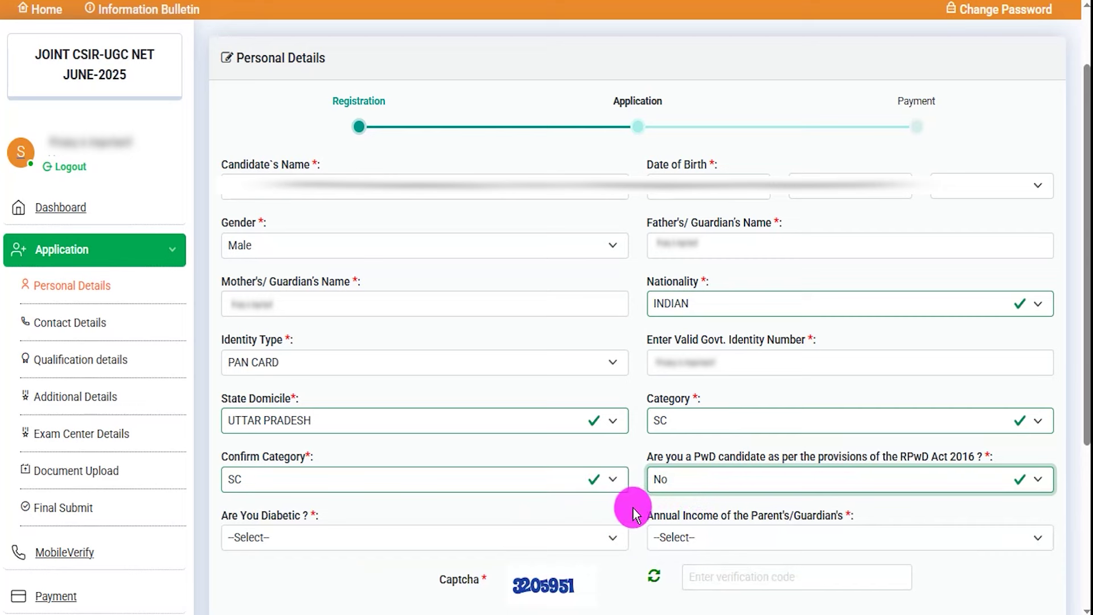
Set Are You Diabetic to No and parents' Annual Income to 400001 – 500000
{"action": "scroll", "coordinate": [635, 506], "scroll_direction": "down", "scroll_amount": 5}
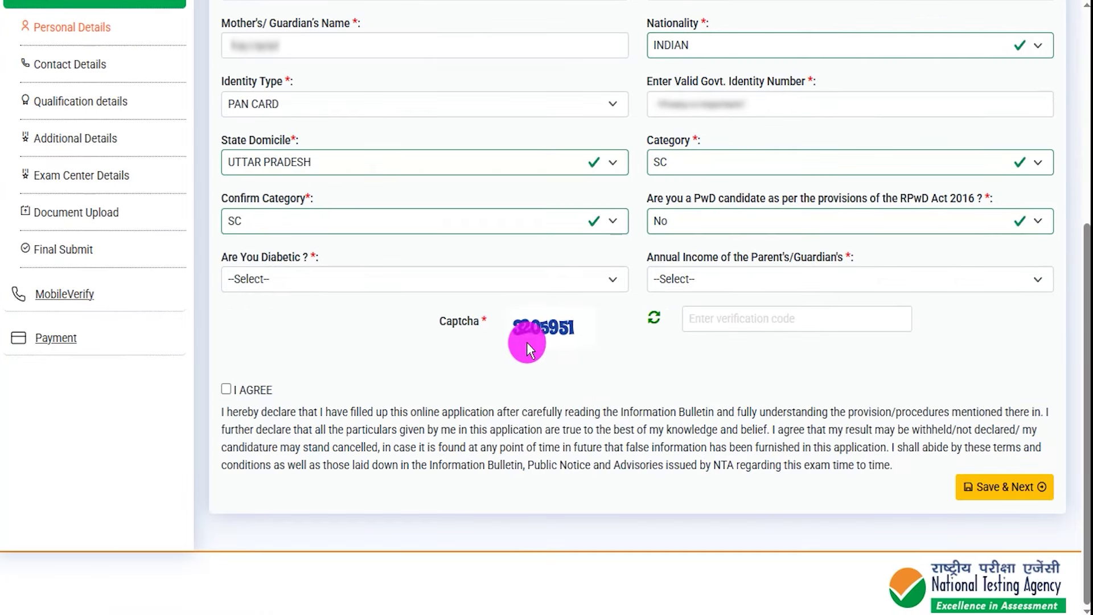
{"action": "left_click", "coordinate": [433, 288]}
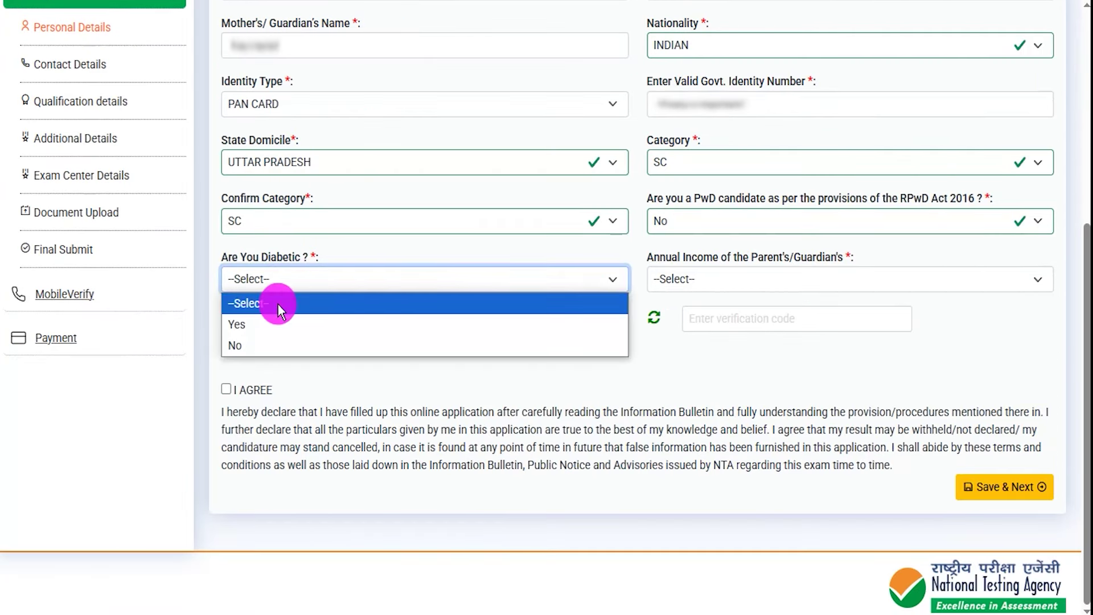
{"action": "left_click", "coordinate": [252, 323]}
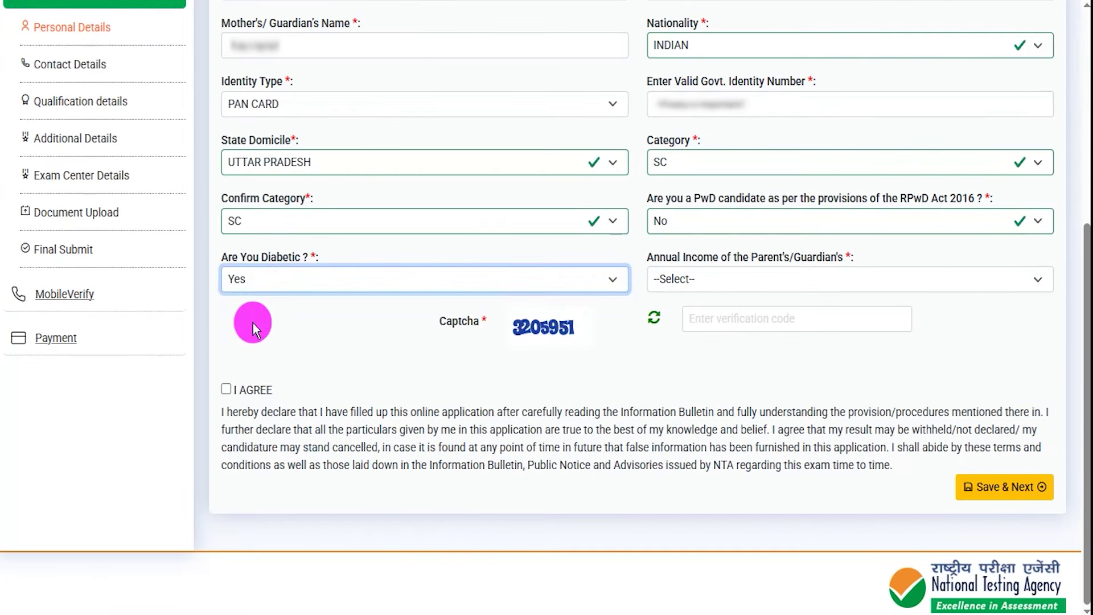
{"action": "left_click", "coordinate": [517, 277]}
{"action": "left_click", "coordinate": [355, 337]}
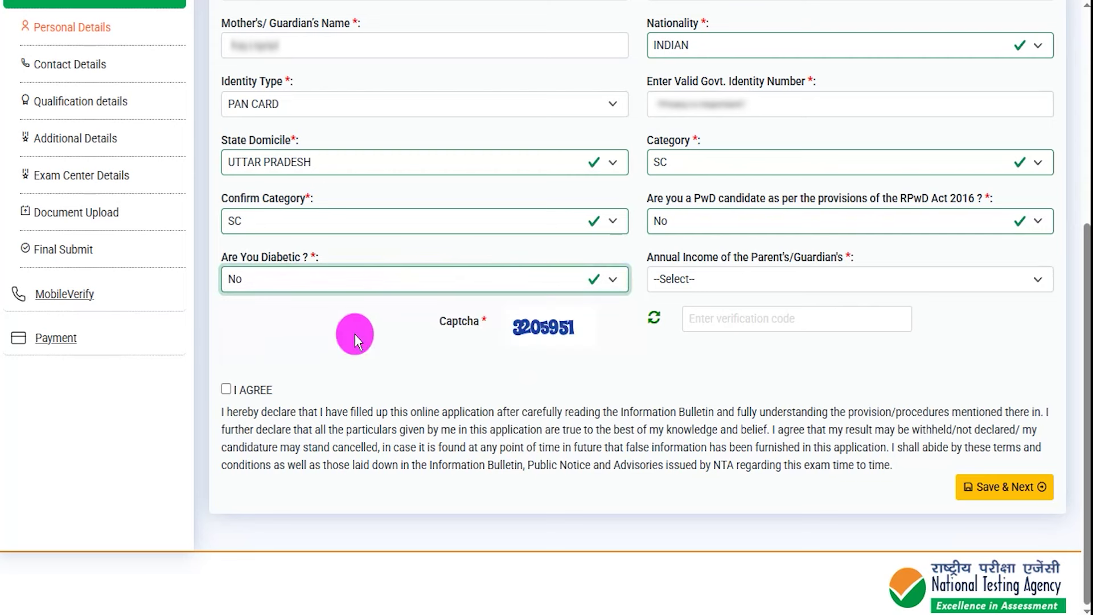
{"action": "left_click", "coordinate": [773, 277]}
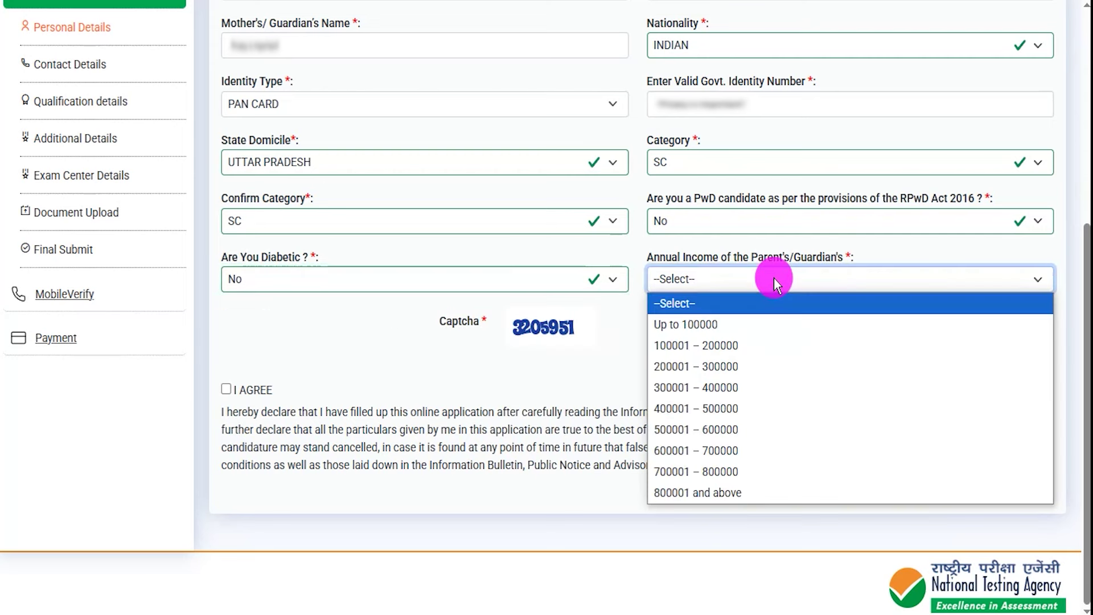
{"action": "left_click", "coordinate": [721, 407]}
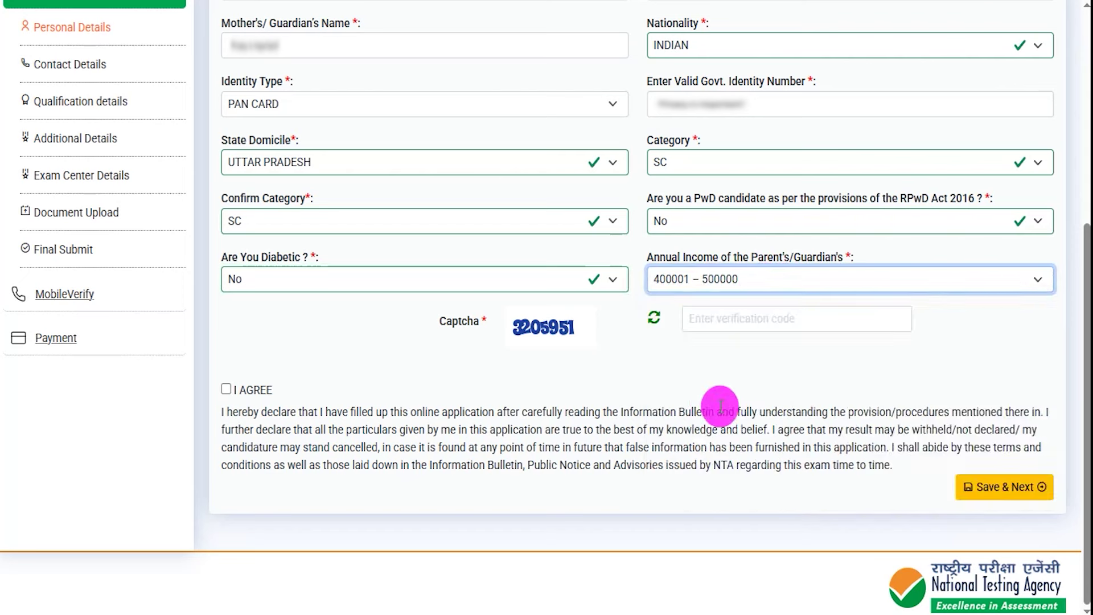
Accept the I AGREE declaration and save the personal details with Save & Next
{"action": "left_click_drag", "start_coordinate": [522, 342], "coordinate": [577, 342]}
{"action": "left_click_drag", "start_coordinate": [769, 322], "coordinate": [820, 295]}
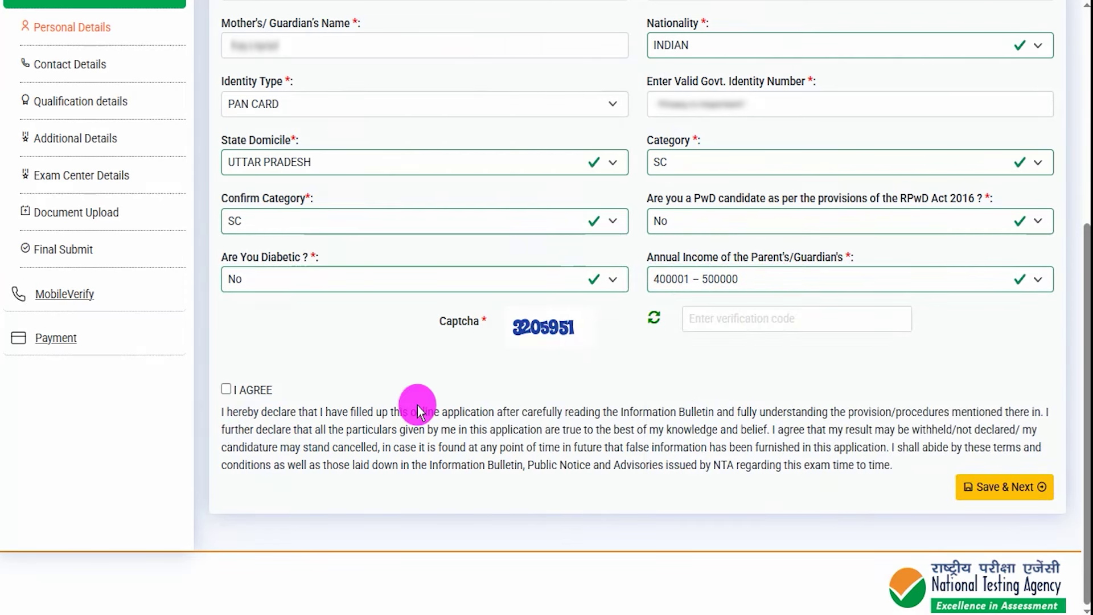
{"action": "left_click", "coordinate": [226, 388]}
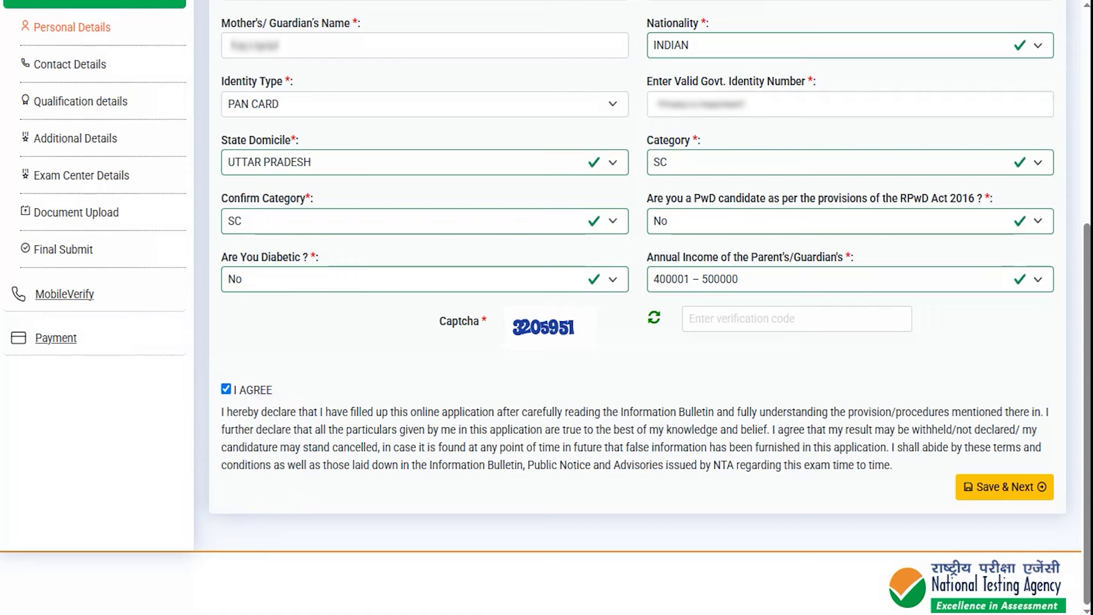
{"action": "left_click_drag", "start_coordinate": [780, 493], "coordinate": [917, 491]}
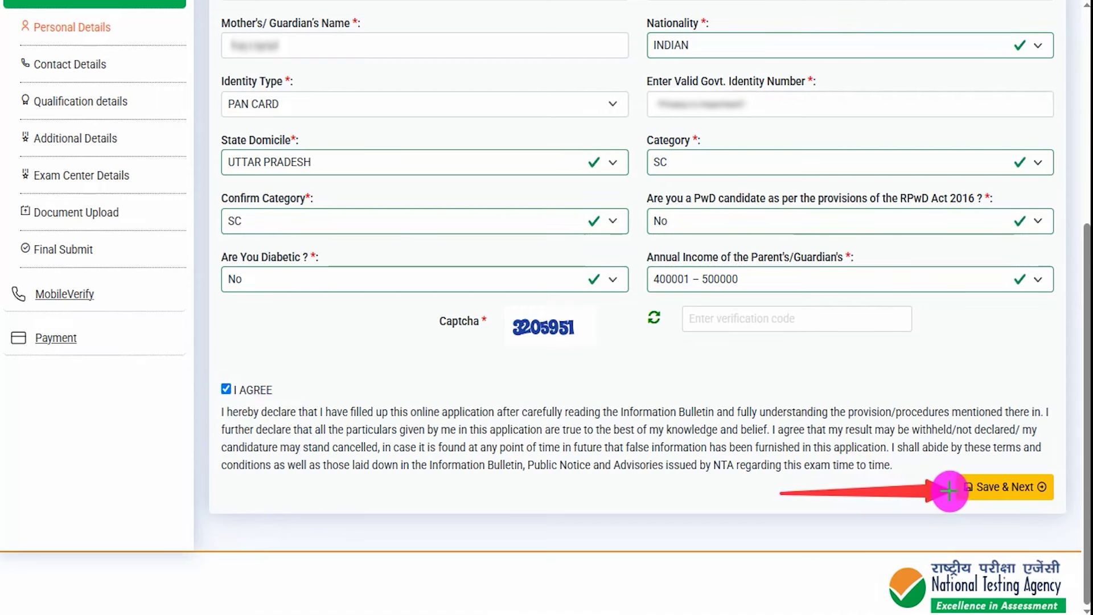
{"action": "left_click", "coordinate": [968, 488]}
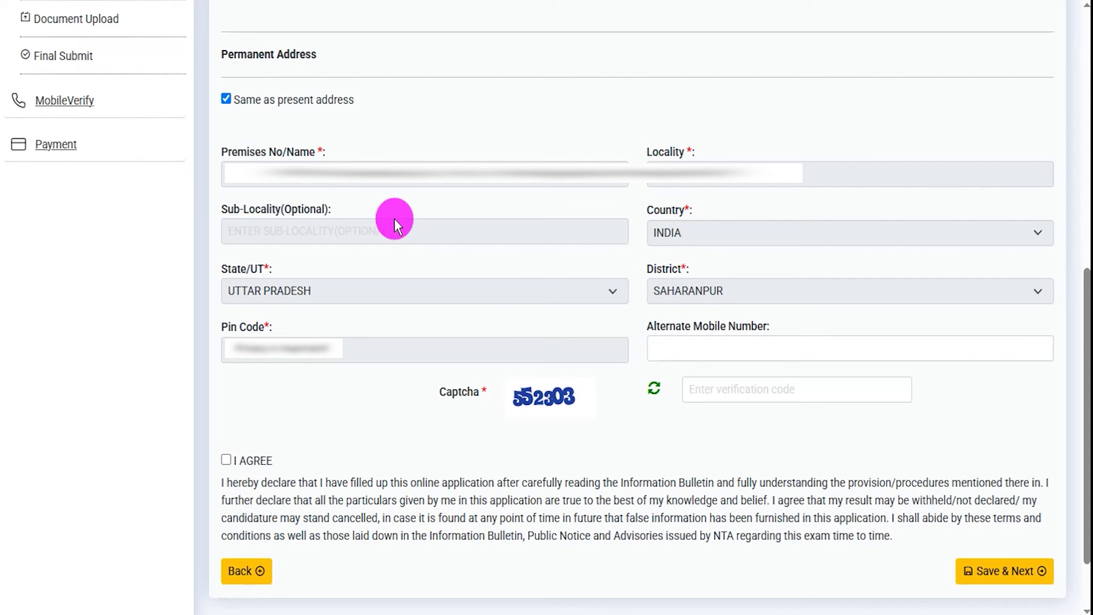
{"action": "left_click_drag", "start_coordinate": [518, 410], "coordinate": [553, 410]}
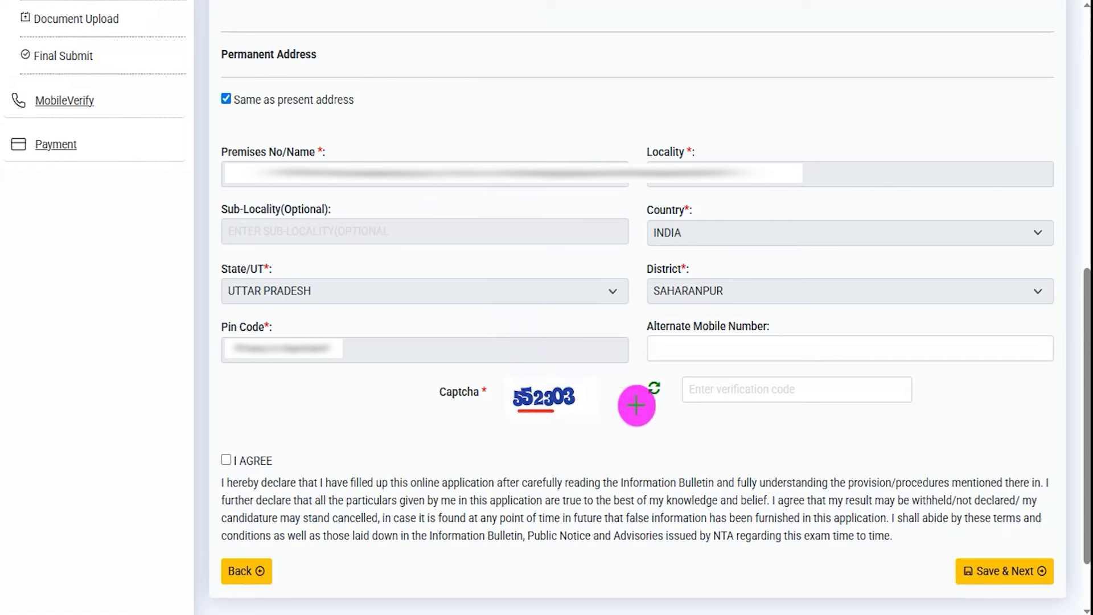
{"action": "left_click_drag", "start_coordinate": [756, 389], "coordinate": [803, 358]}
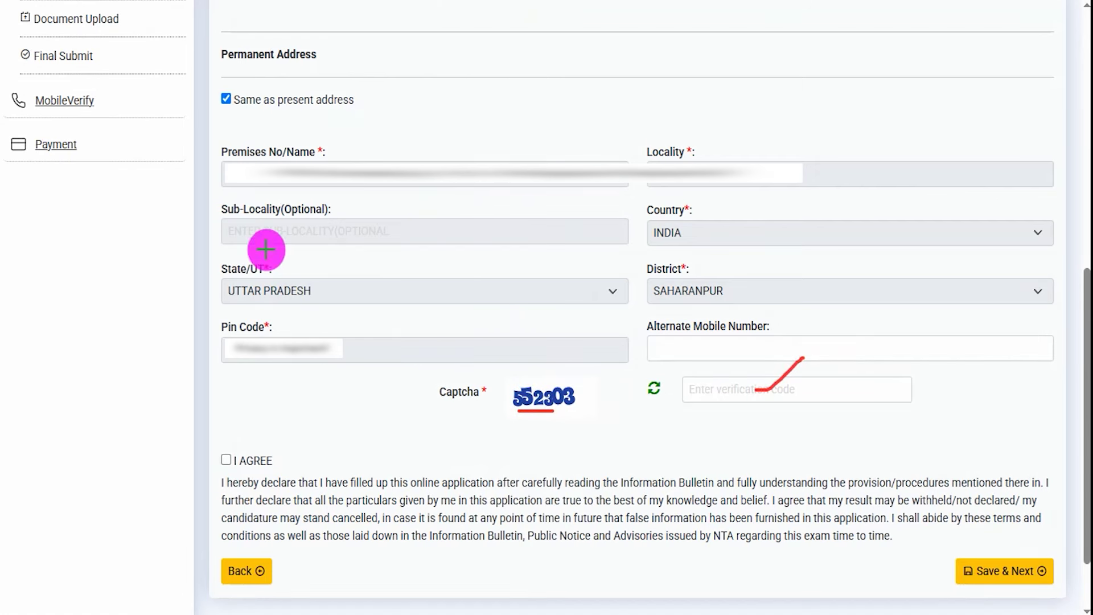
{"action": "left_click_drag", "start_coordinate": [226, 459], "coordinate": [247, 431]}
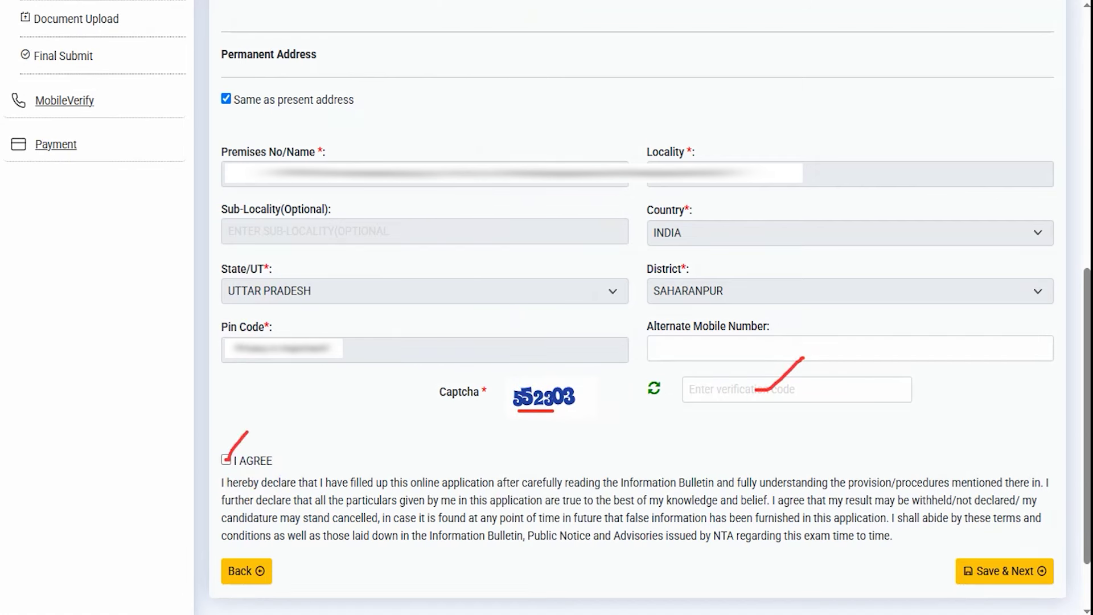
{"action": "left_click_drag", "start_coordinate": [817, 574], "coordinate": [904, 573]}
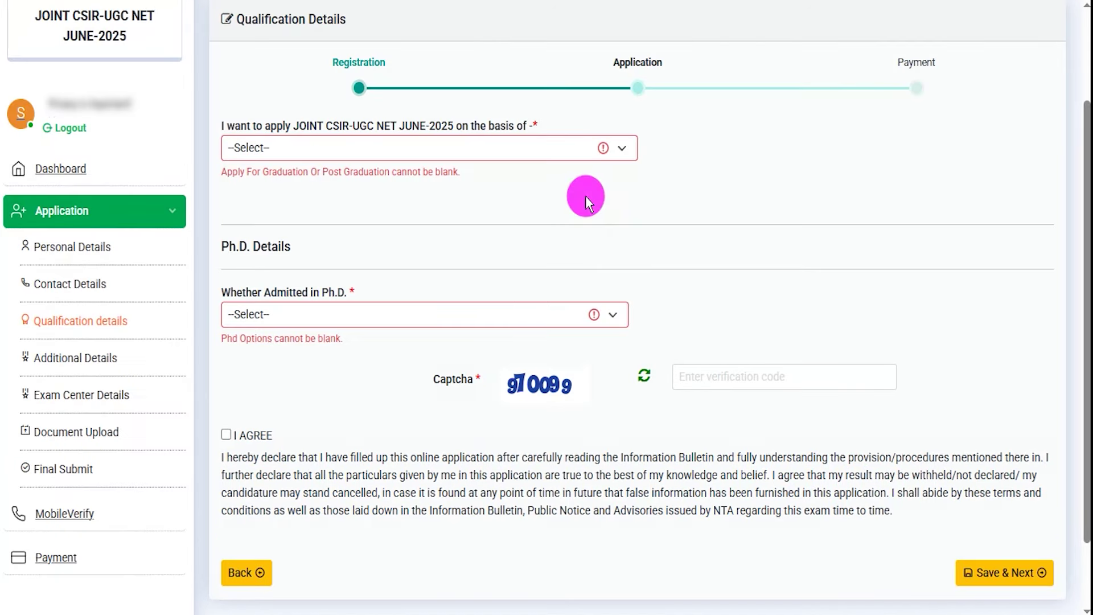
Choose Four Year Under Graduate Programme as the basis for applying
{"action": "left_click_drag", "start_coordinate": [268, 19], "coordinate": [315, 20]}
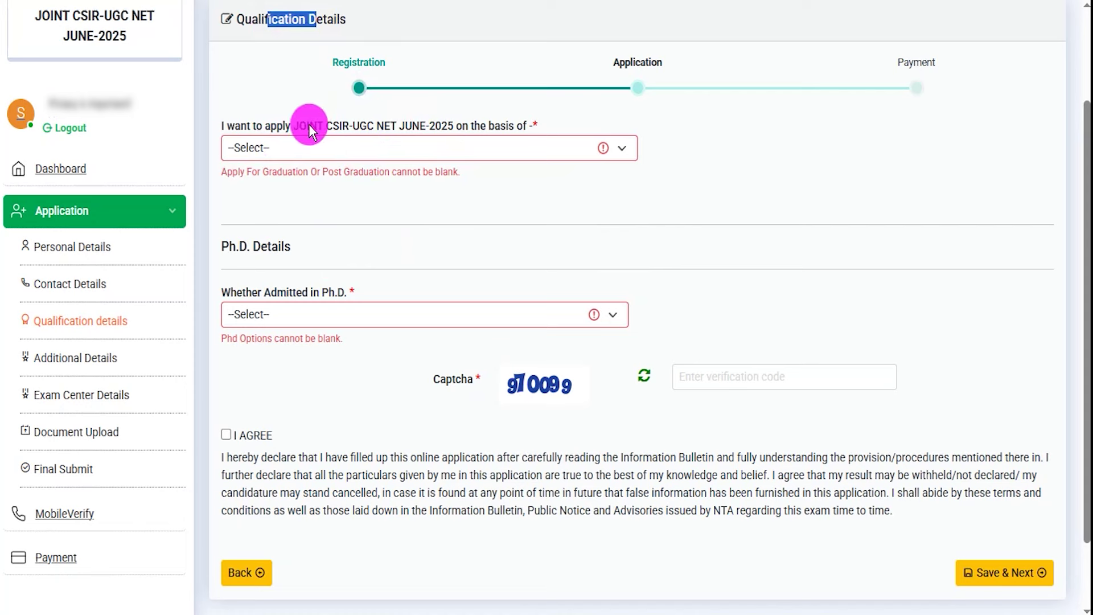
{"action": "left_click_drag", "start_coordinate": [308, 125], "coordinate": [337, 124]}
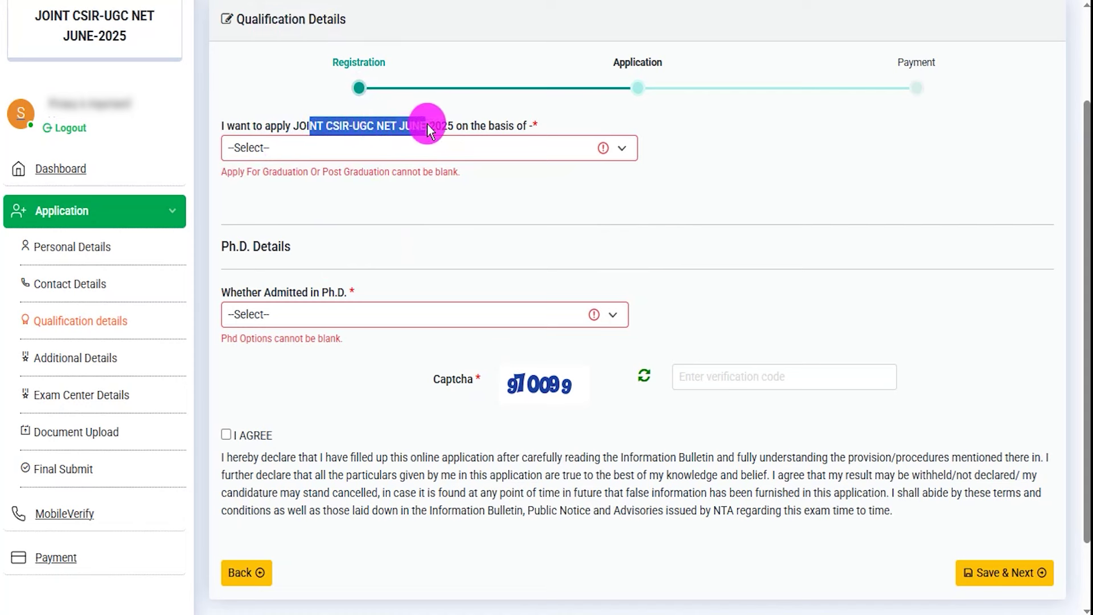
{"action": "left_click", "coordinate": [402, 147]}
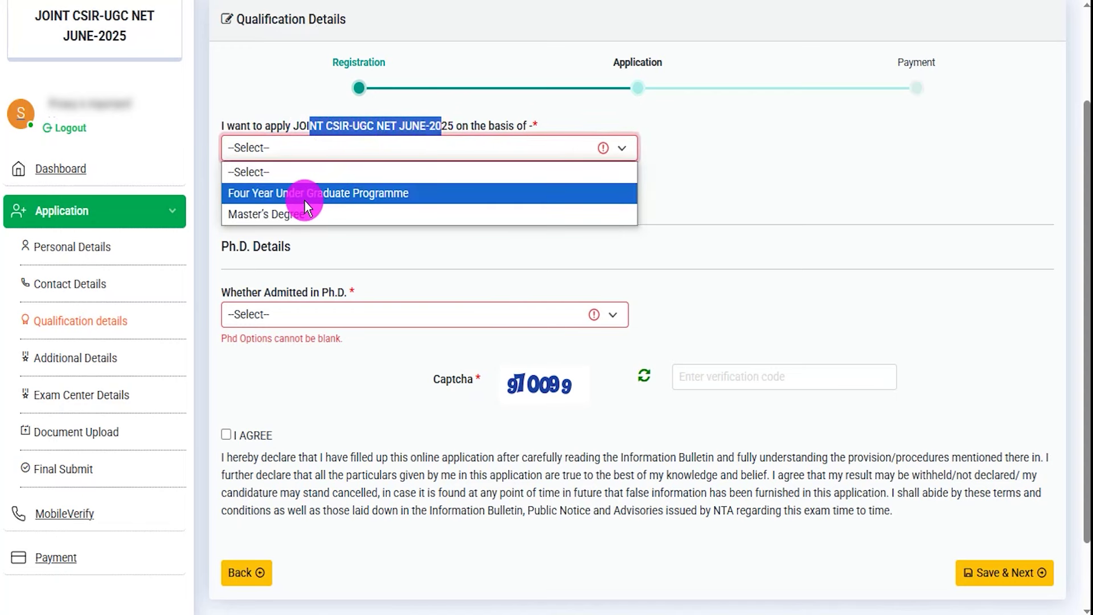
{"action": "left_click", "coordinate": [318, 193]}
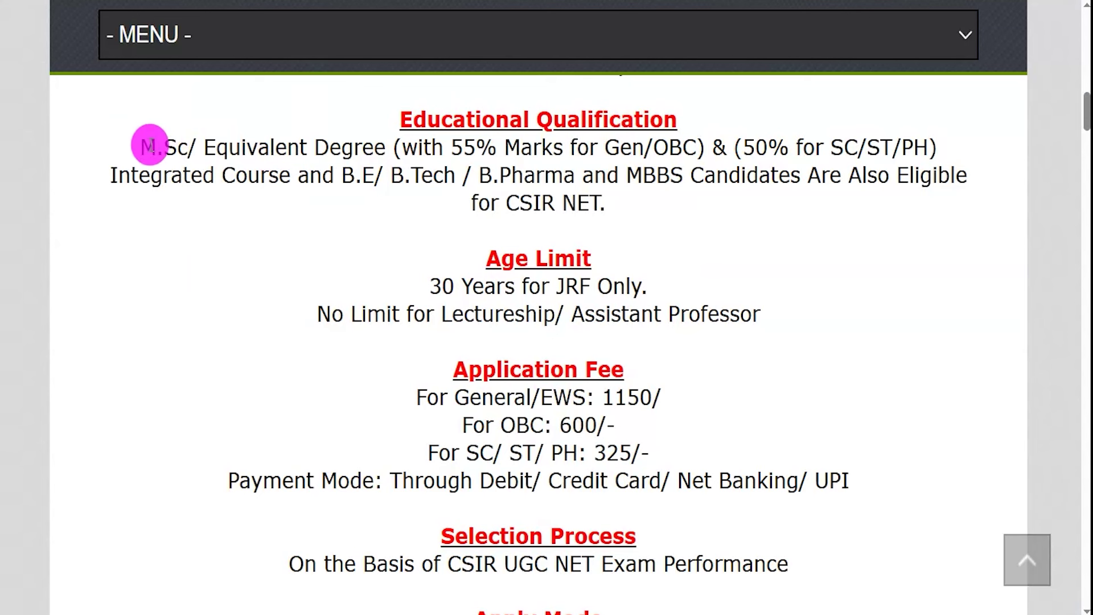
{"action": "left_click_drag", "start_coordinate": [142, 146], "coordinate": [361, 146]}
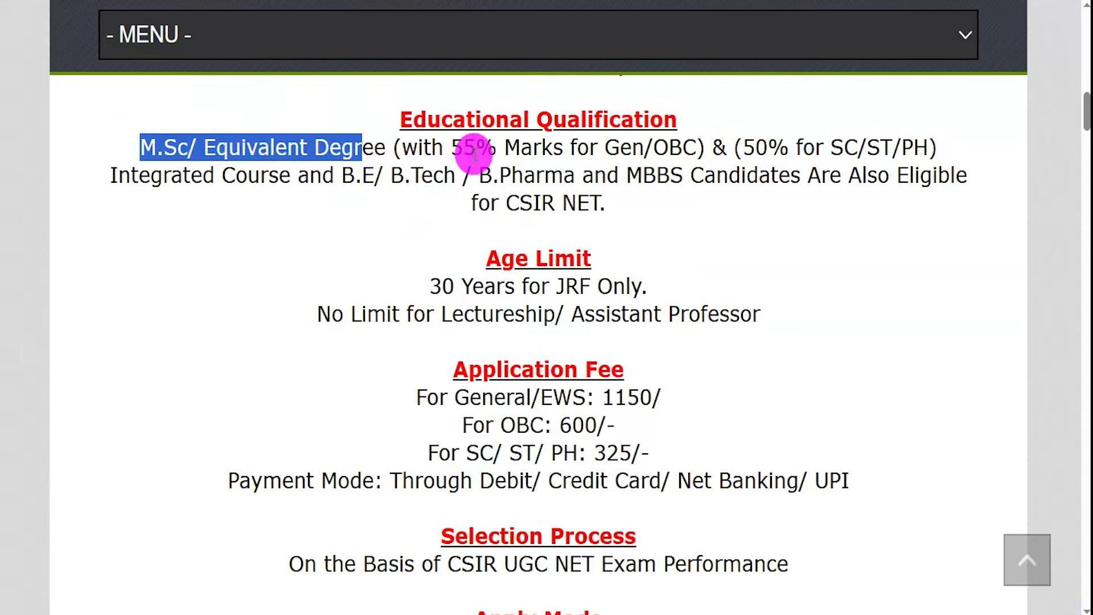
{"action": "left_click_drag", "start_coordinate": [452, 147], "coordinate": [680, 149]}
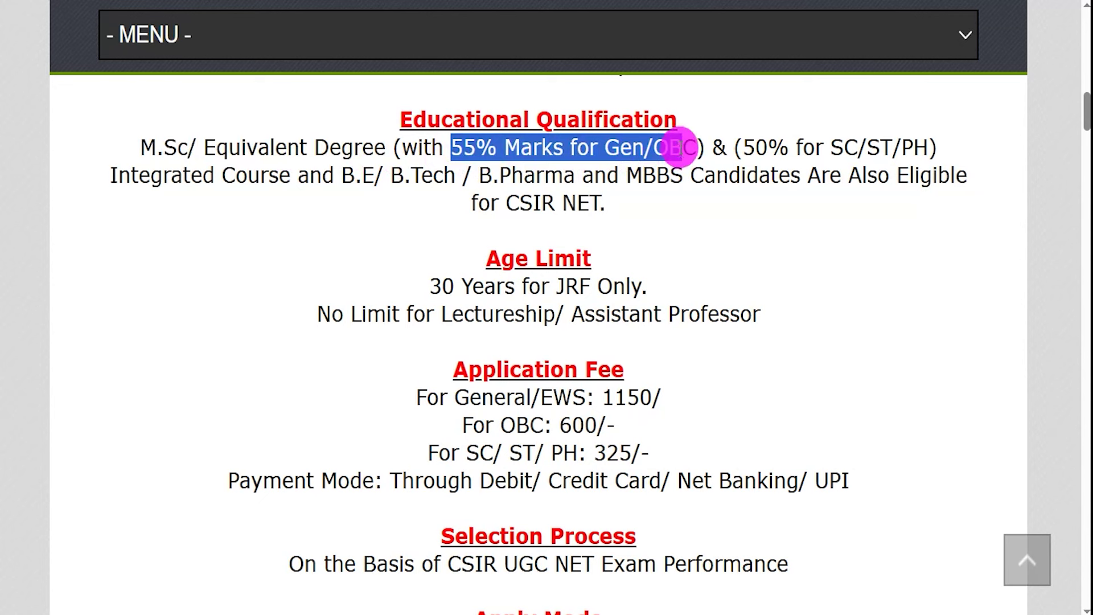
{"action": "left_click_drag", "start_coordinate": [742, 147], "coordinate": [879, 144]}
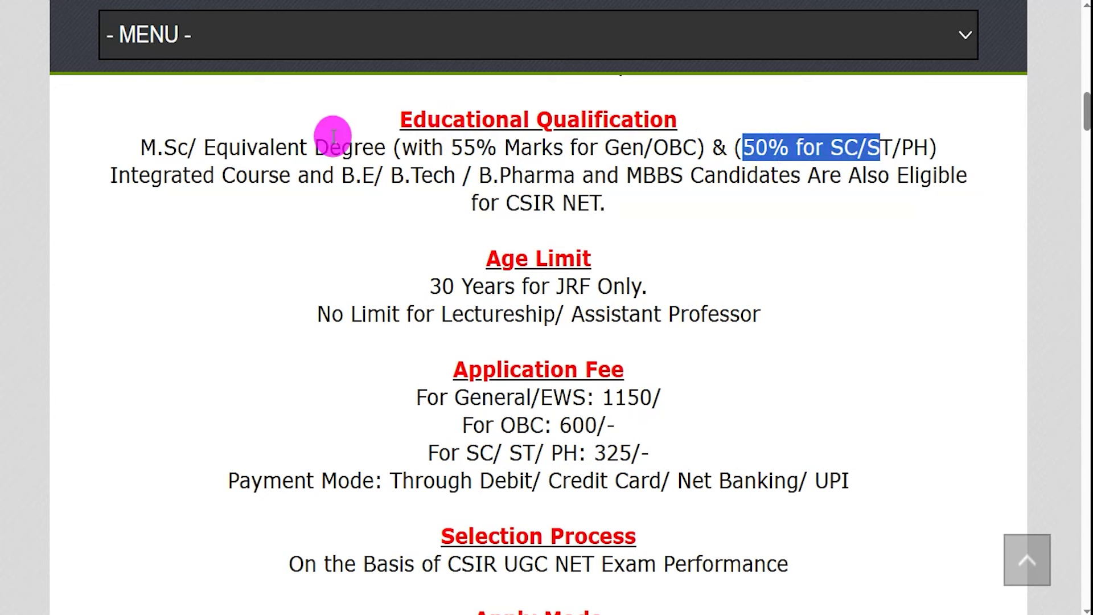
{"action": "left_click_drag", "start_coordinate": [118, 175], "coordinate": [413, 176]}
{"action": "left_click_drag", "start_coordinate": [499, 177], "coordinate": [807, 178]}
{"action": "left_click_drag", "start_coordinate": [518, 203], "coordinate": [553, 203]}
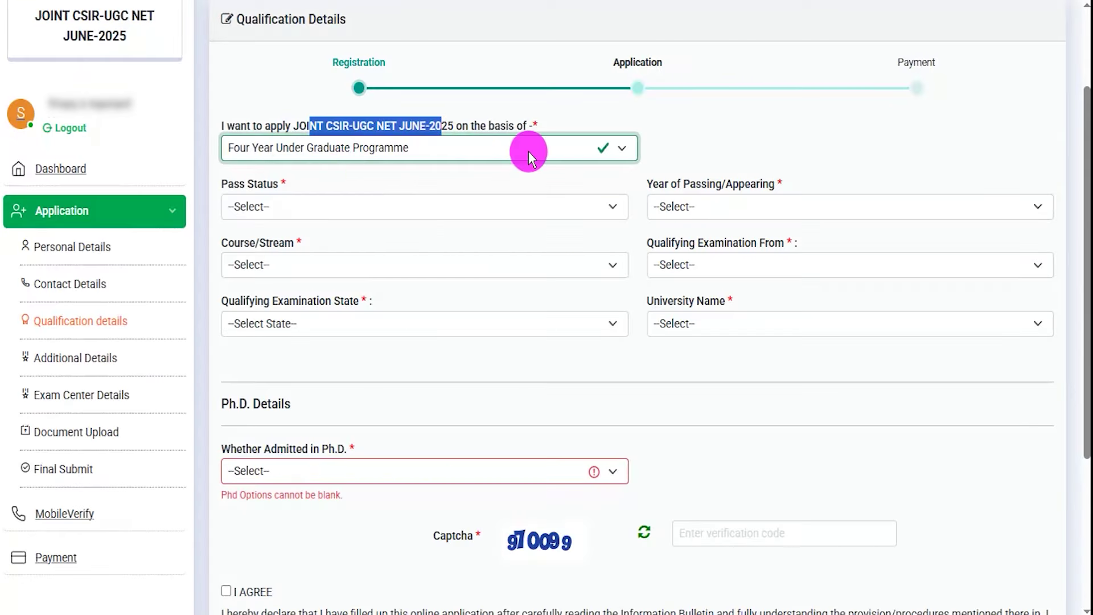
Change the qualification basis to Master's Degree with Pass Status Passed
{"action": "left_click", "coordinate": [516, 152]}
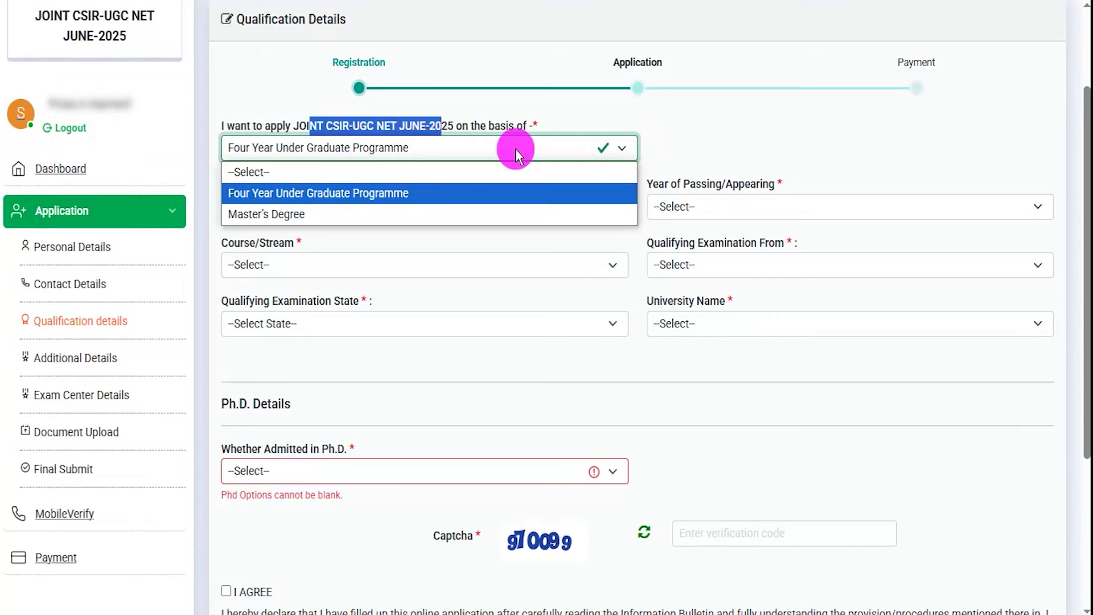
{"action": "left_click", "coordinate": [333, 214]}
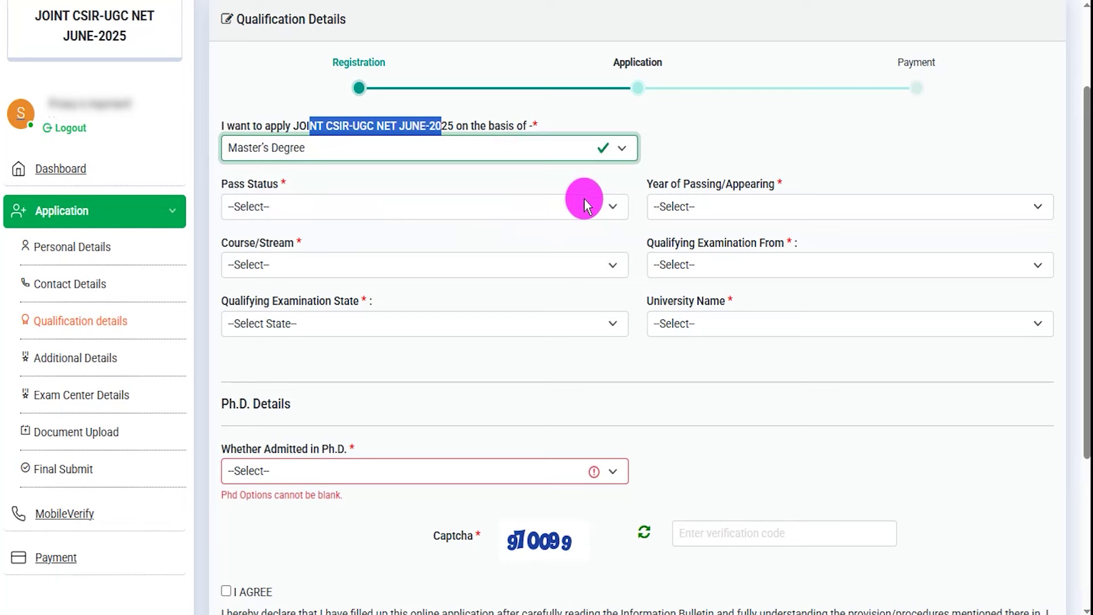
{"action": "left_click", "coordinate": [638, 182]}
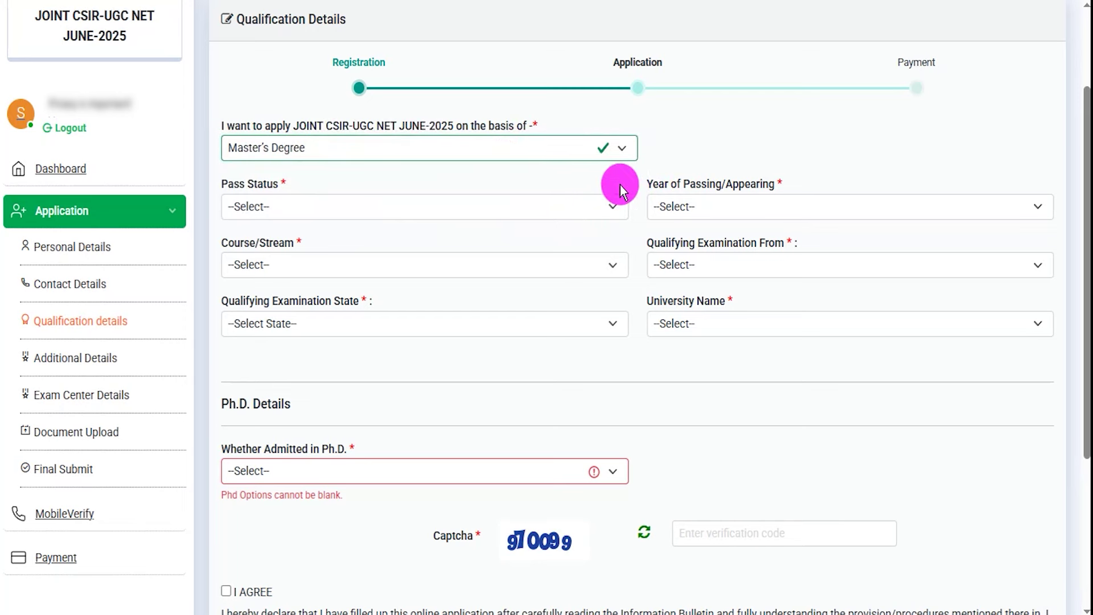
{"action": "left_click", "coordinate": [287, 208]}
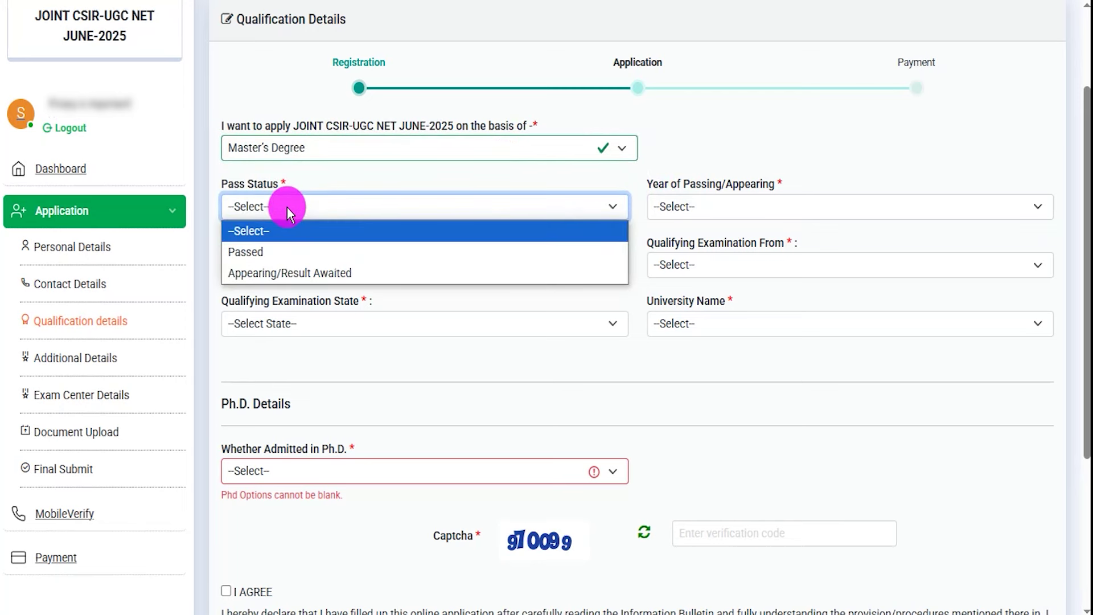
{"action": "left_click", "coordinate": [271, 251]}
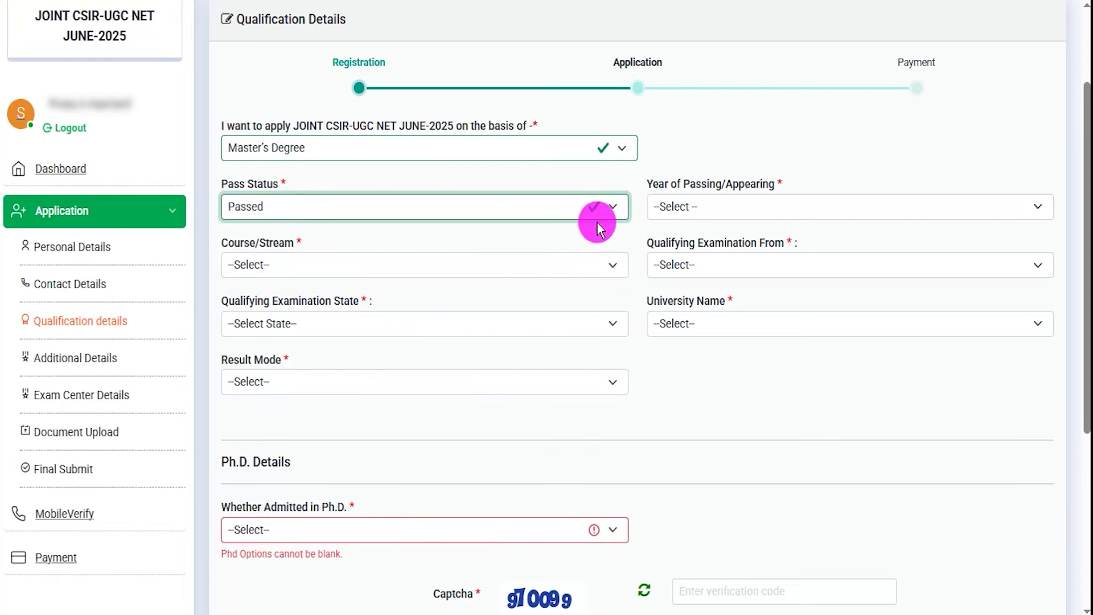
Set Year of Passing to 2022 and Course/Stream to OTHER
{"action": "left_click", "coordinate": [702, 207]}
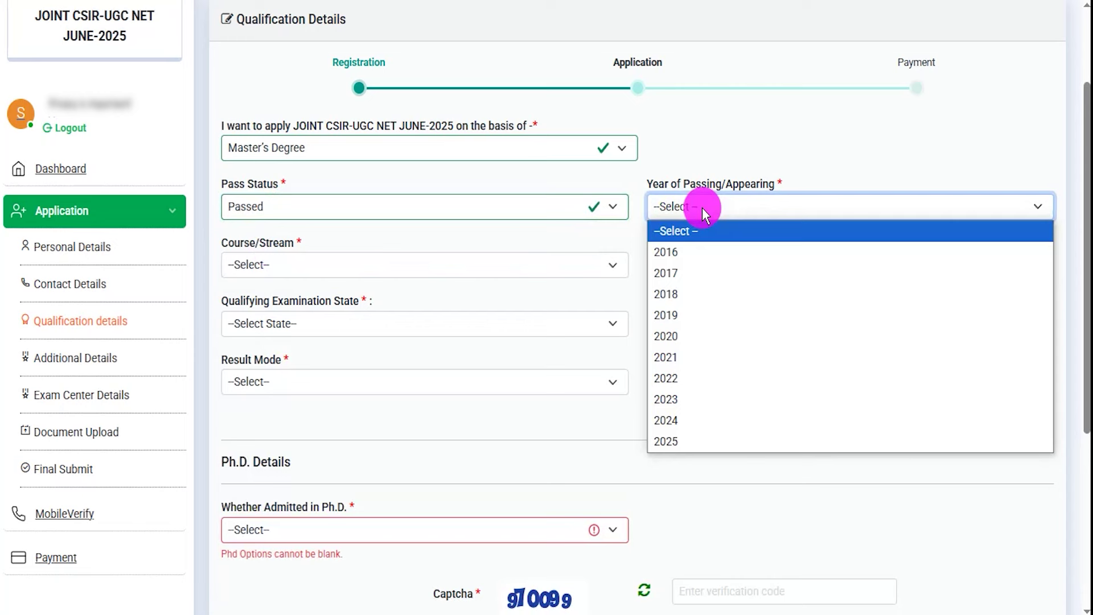
{"action": "left_click", "coordinate": [686, 377]}
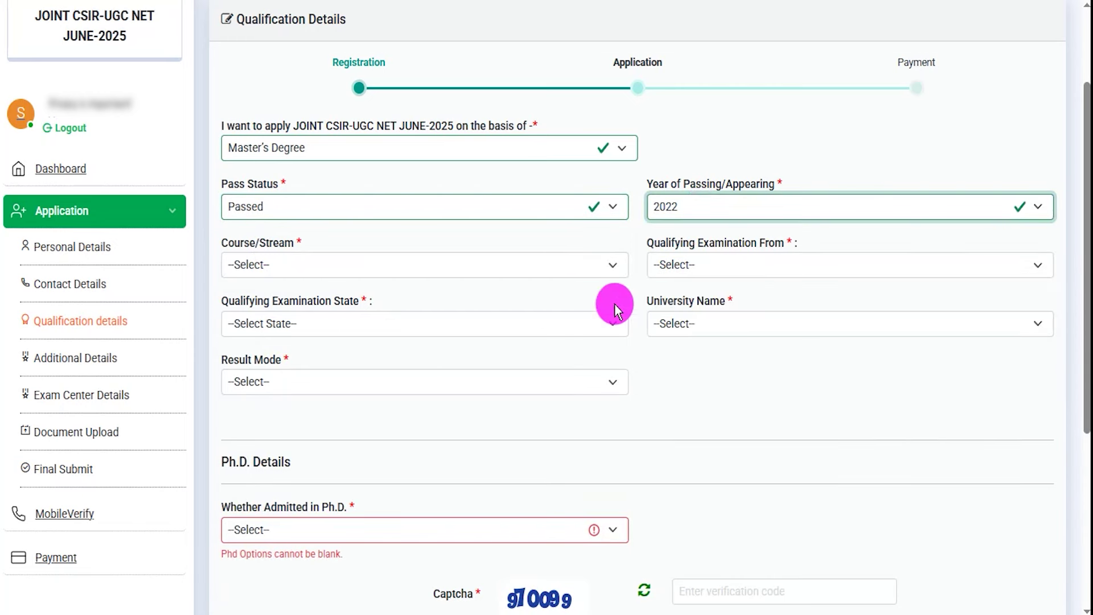
{"action": "left_click", "coordinate": [312, 264]}
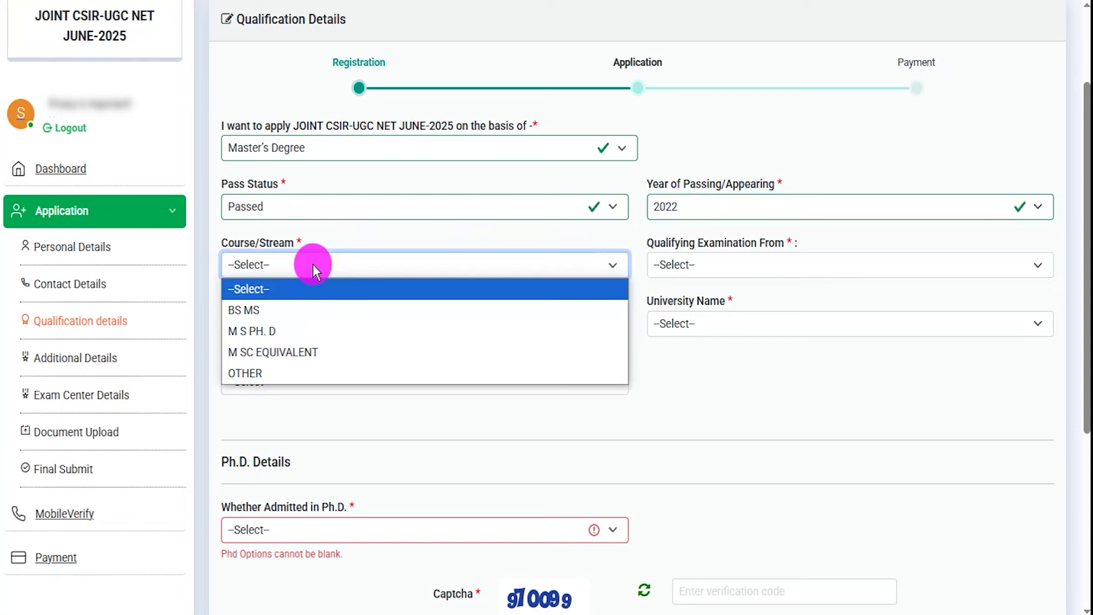
{"action": "left_click", "coordinate": [257, 373]}
{"action": "double_click", "coordinate": [681, 248]}
{"action": "left_click", "coordinate": [683, 268]}
{"action": "left_click", "coordinate": [313, 326]}
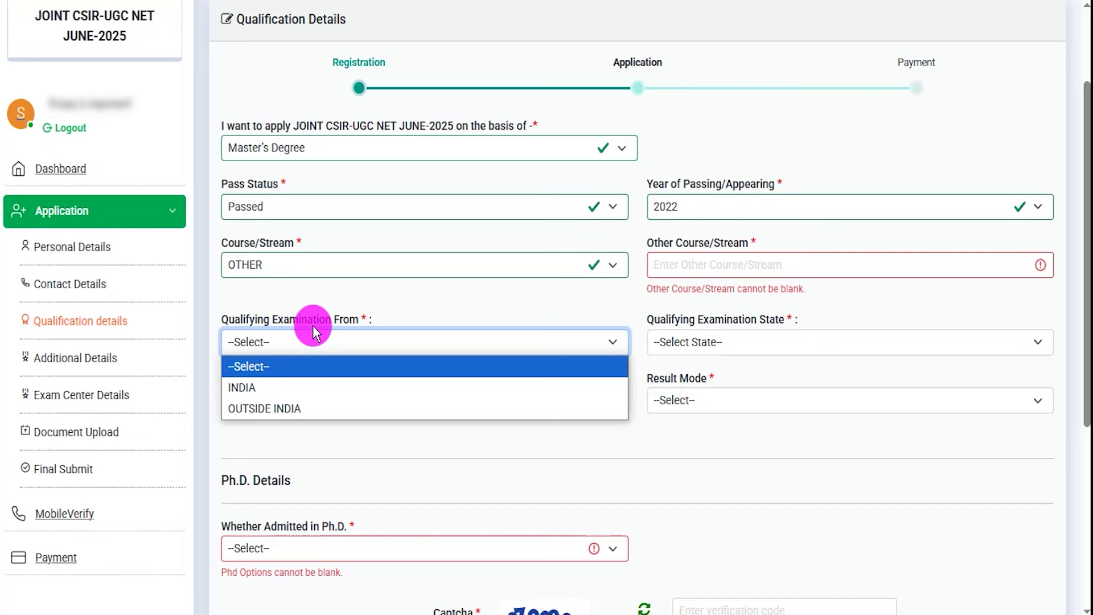
Set the qualifying exam to INDIA, UTTAR PRADESH, BHATKHANDE MUSIC INSTITUTE, with Percentage result mode
{"action": "left_click", "coordinate": [274, 389]}
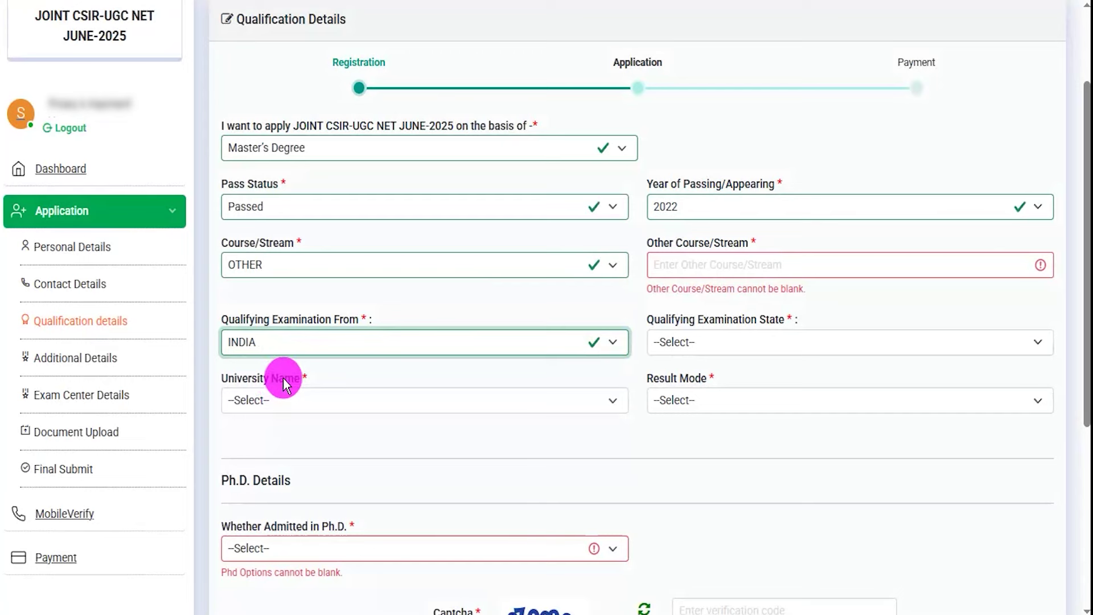
{"action": "left_click_drag", "start_coordinate": [665, 320], "coordinate": [708, 325]}
{"action": "left_click", "coordinate": [709, 342]}
{"action": "scroll", "coordinate": [708, 276], "scroll_direction": "down", "scroll_amount": 5}
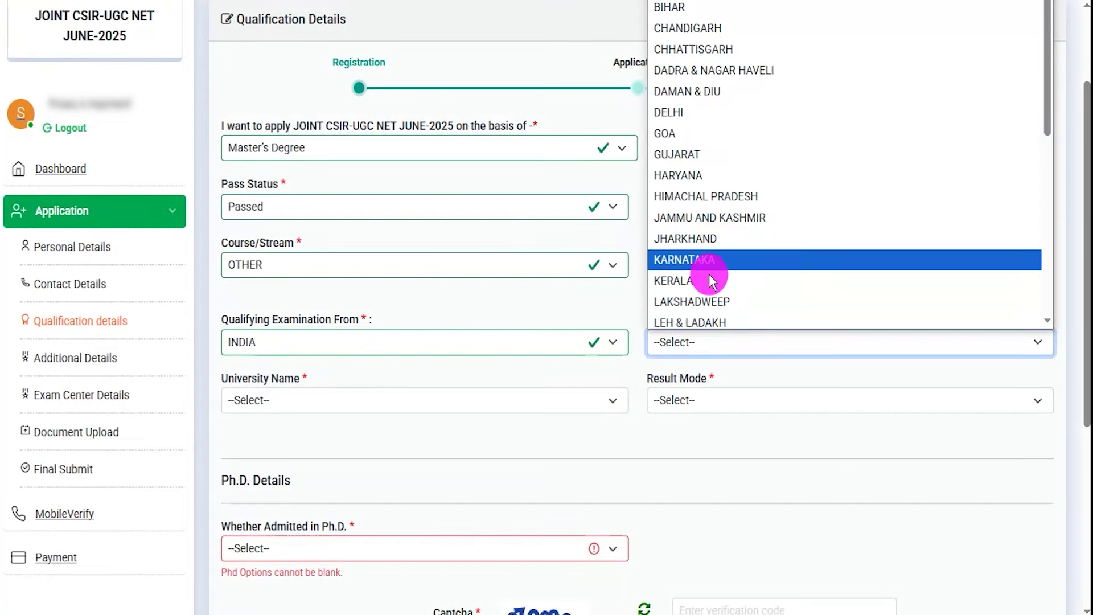
{"action": "left_click", "coordinate": [710, 276]}
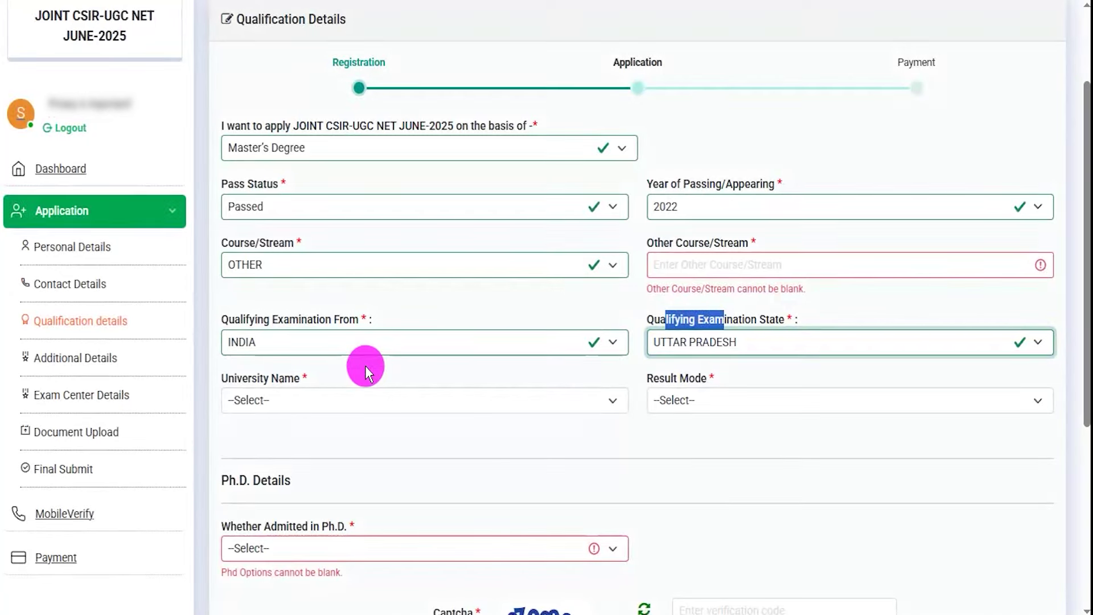
{"action": "left_click", "coordinate": [278, 398]}
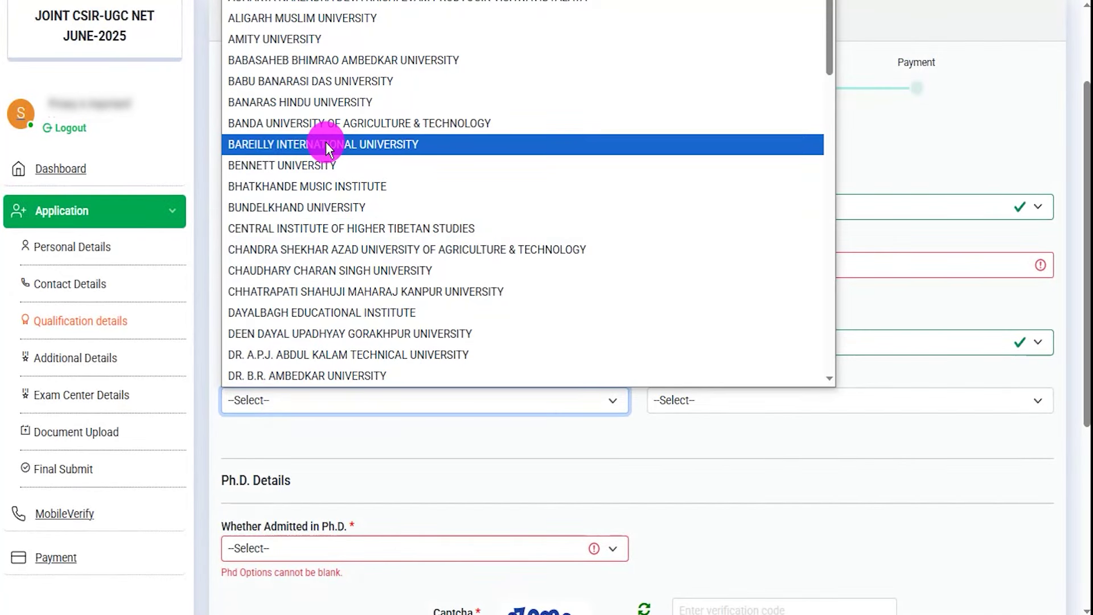
{"action": "left_click", "coordinate": [305, 183]}
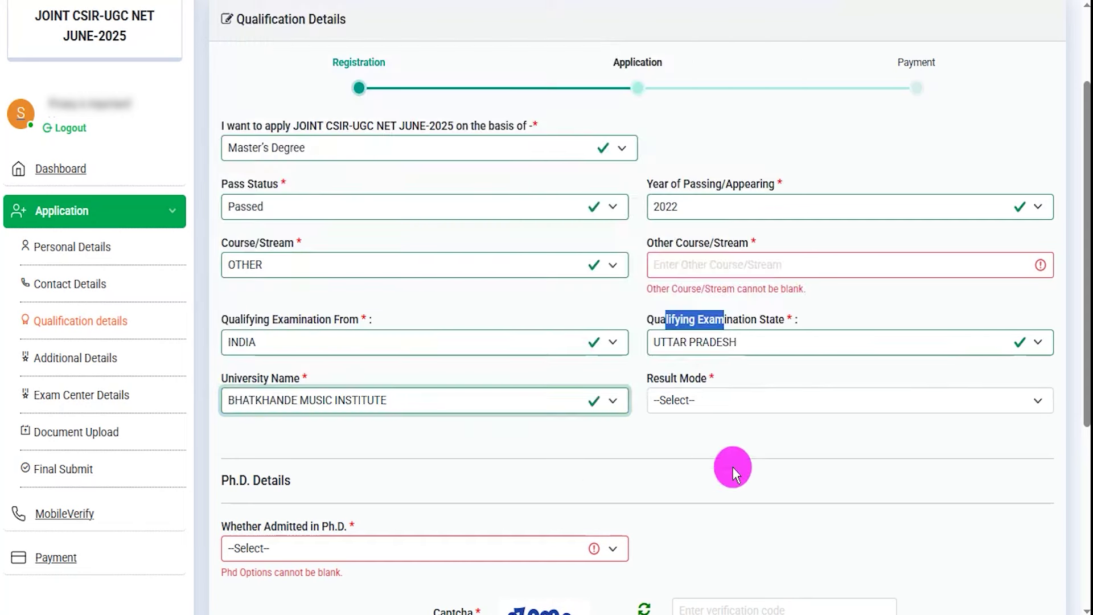
{"action": "left_click", "coordinate": [726, 402]}
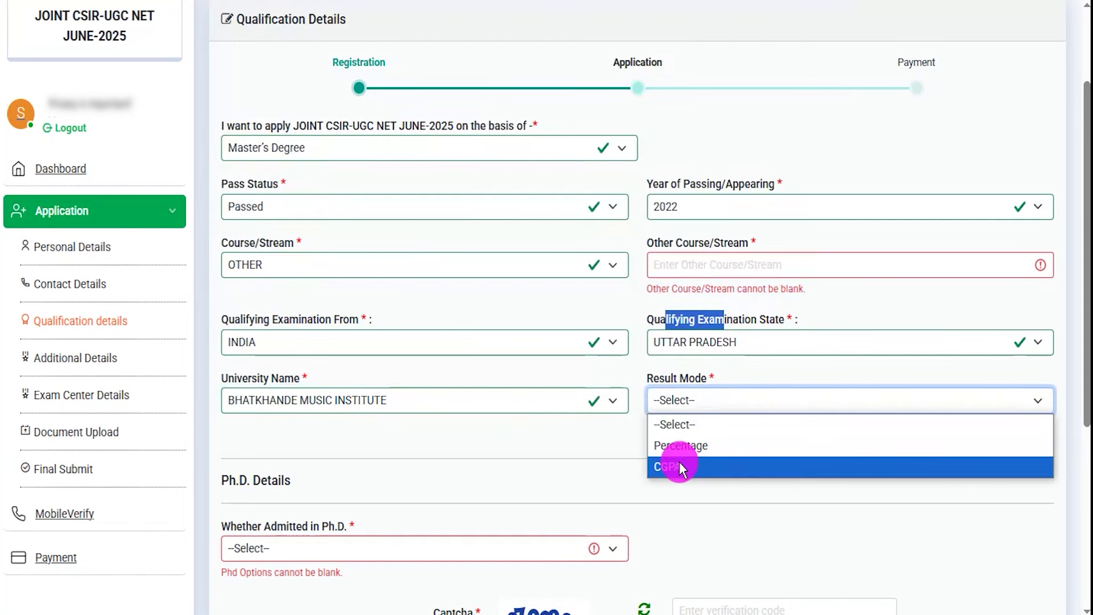
{"action": "left_click", "coordinate": [685, 448]}
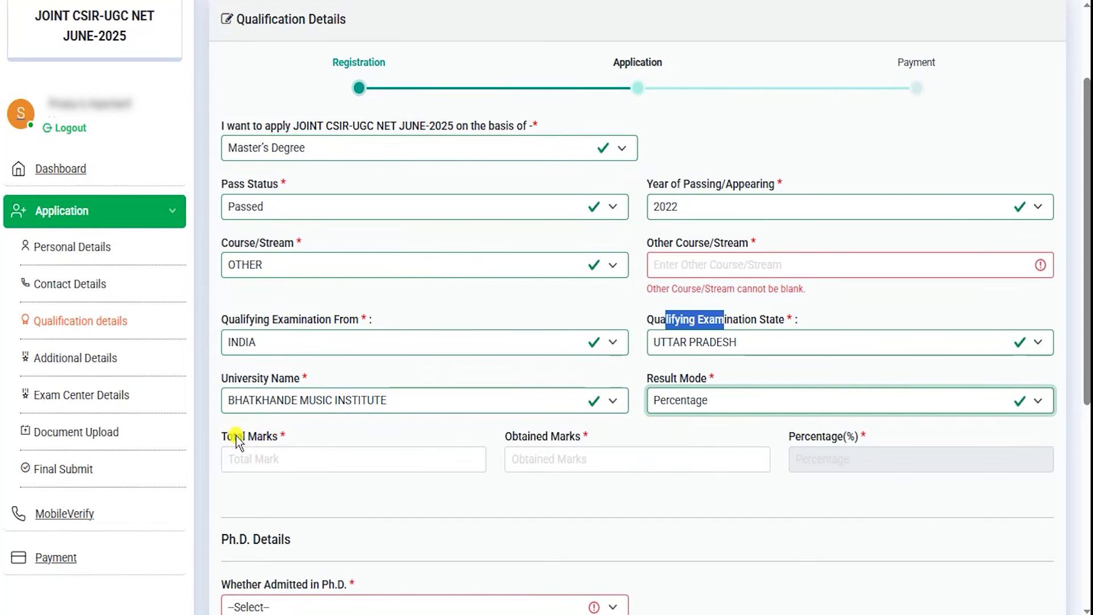
Enter Total Marks 600 and Obtained Marks 450 for 75.00 percent, keeping Master's Degree as basis
{"action": "left_click_drag", "start_coordinate": [243, 442], "coordinate": [265, 445]}
{"action": "left_click", "coordinate": [312, 463]}
{"action": "type", "text": "600"}
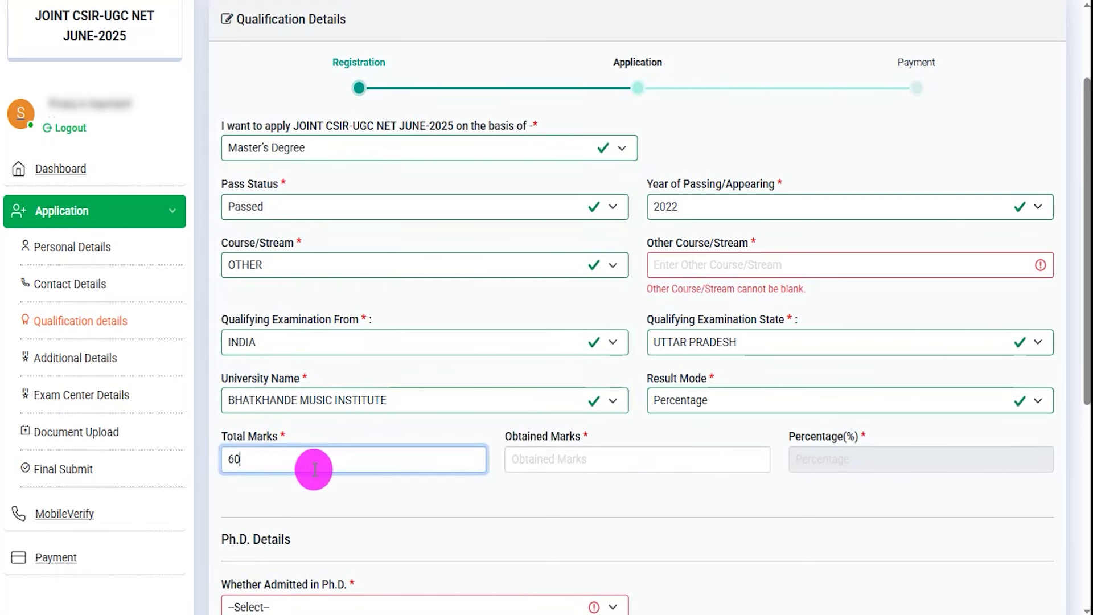
{"action": "left_click", "coordinate": [509, 468]}
{"action": "type", "text": "450"}
{"action": "left_click", "coordinate": [640, 516]}
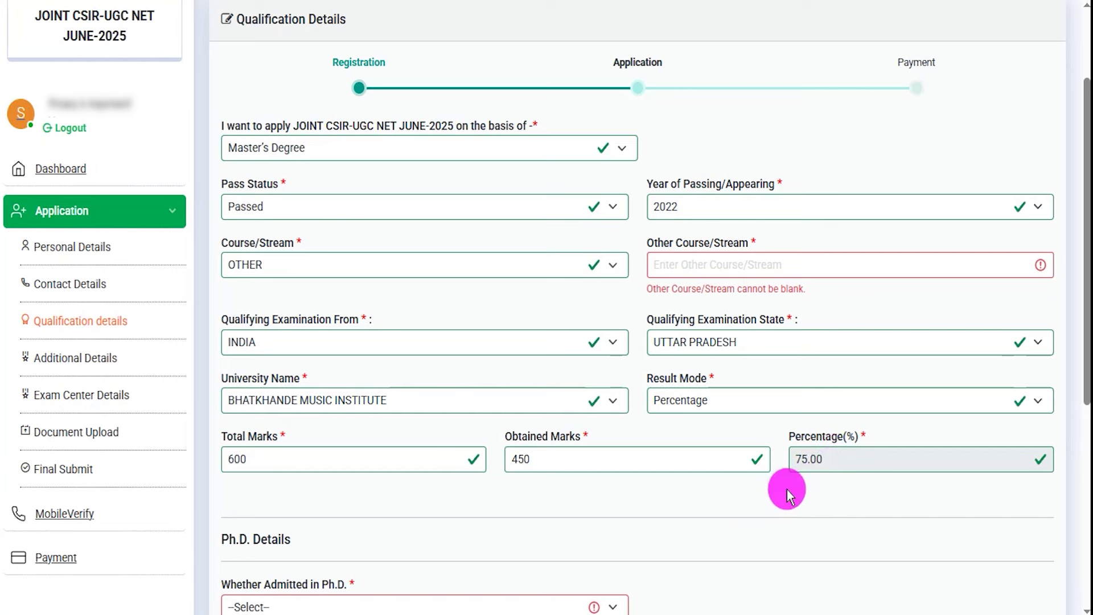
{"action": "left_click", "coordinate": [387, 150]}
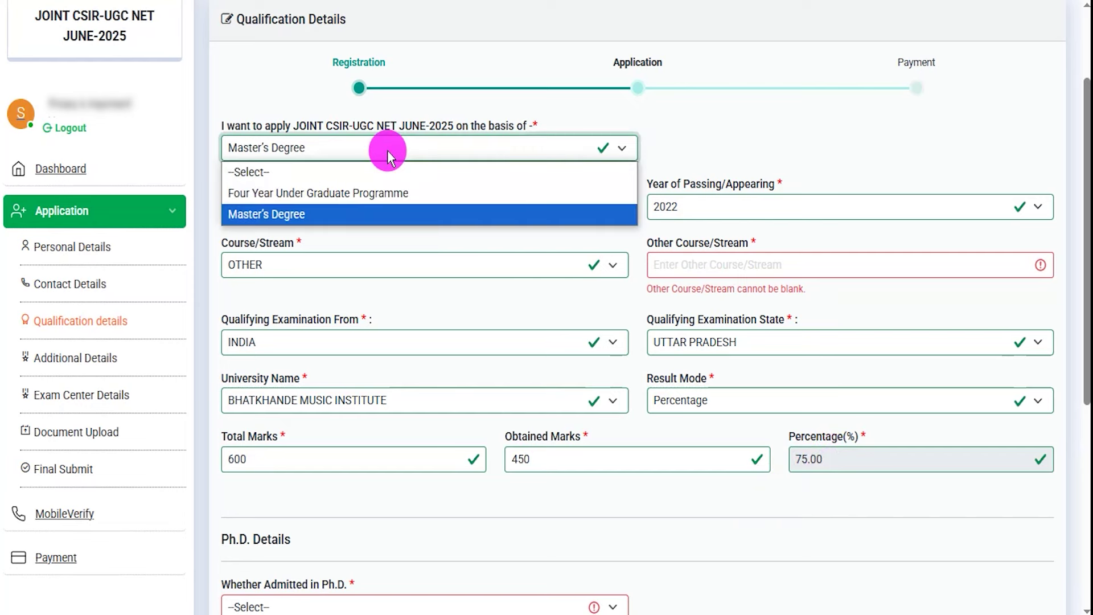
{"action": "left_click", "coordinate": [348, 214]}
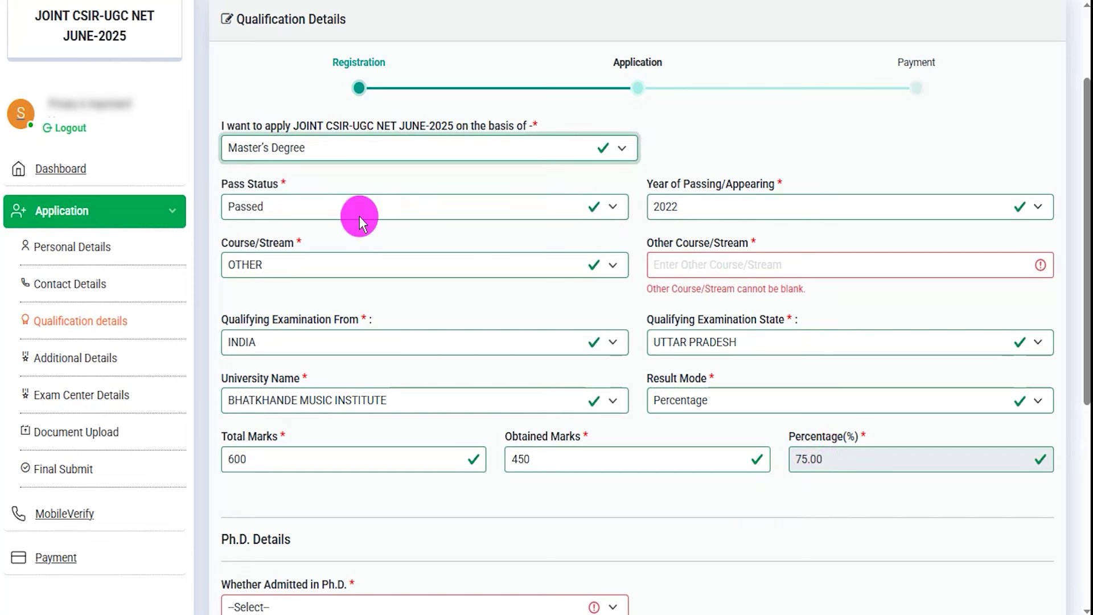
{"action": "scroll", "coordinate": [531, 329], "scroll_direction": "down", "scroll_amount": 4}
Try Yes for Ph.D. admission, switching between the Awarded and Pursuing options
{"action": "left_click_drag", "start_coordinate": [225, 328], "coordinate": [257, 329]}
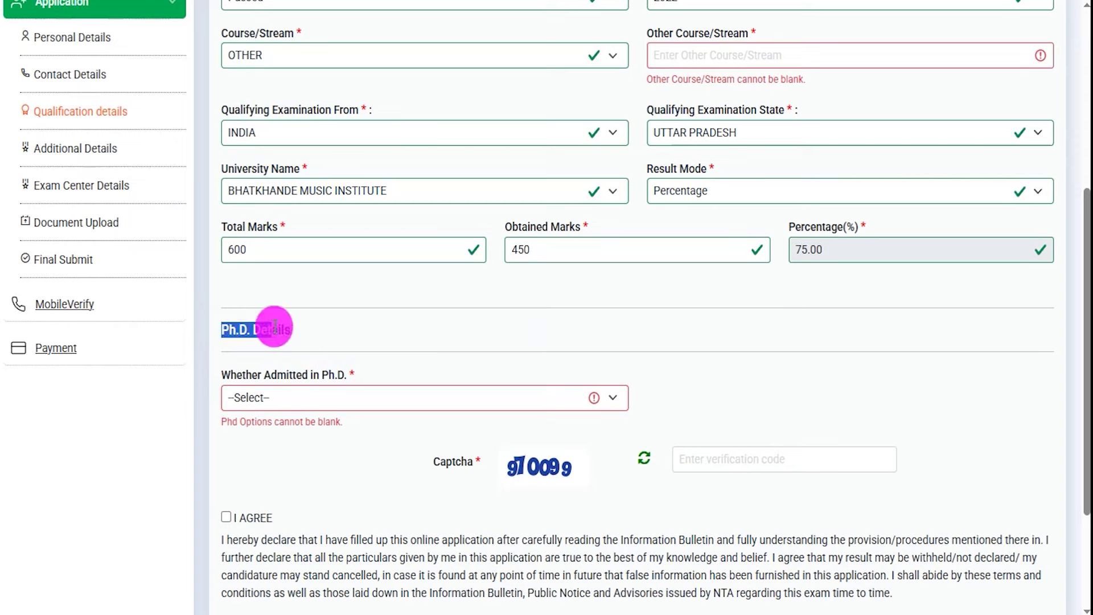
{"action": "scroll", "coordinate": [309, 399], "scroll_direction": "down", "scroll_amount": 3}
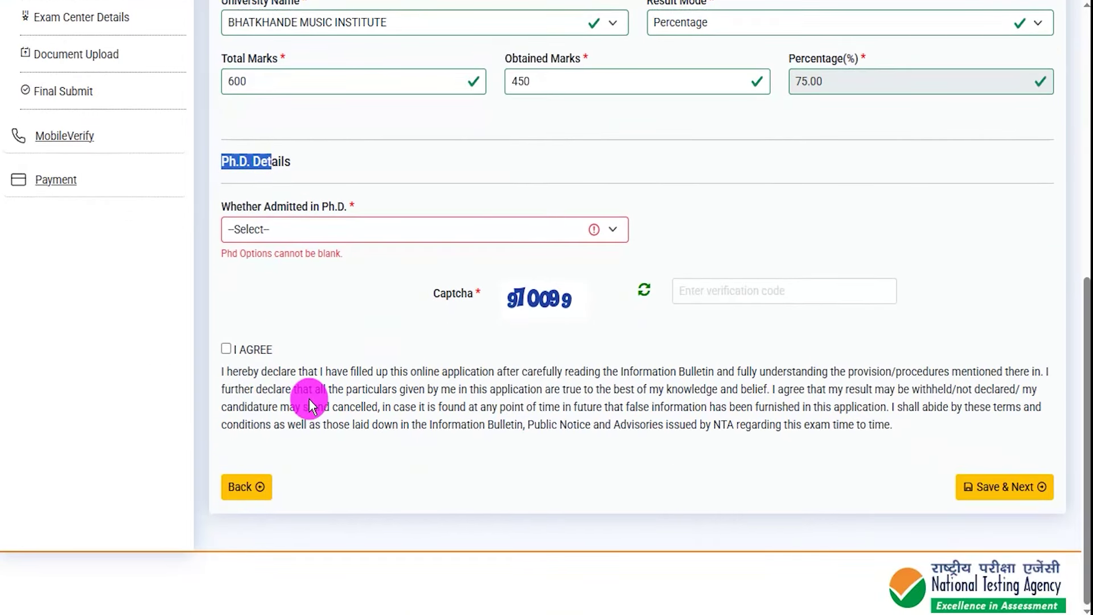
{"action": "left_click", "coordinate": [327, 236]}
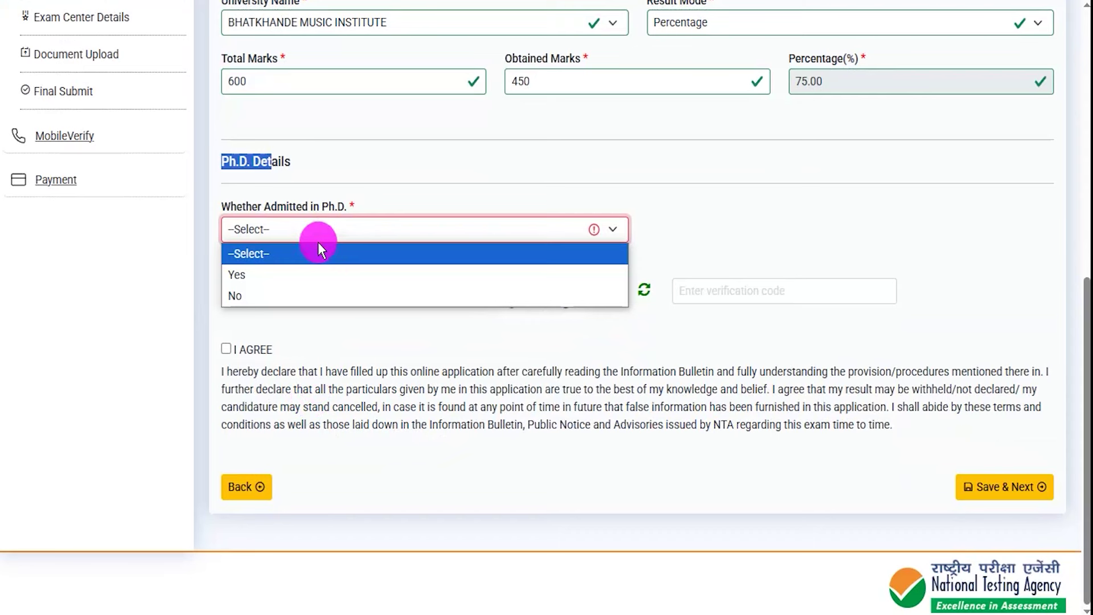
{"action": "left_click", "coordinate": [278, 274]}
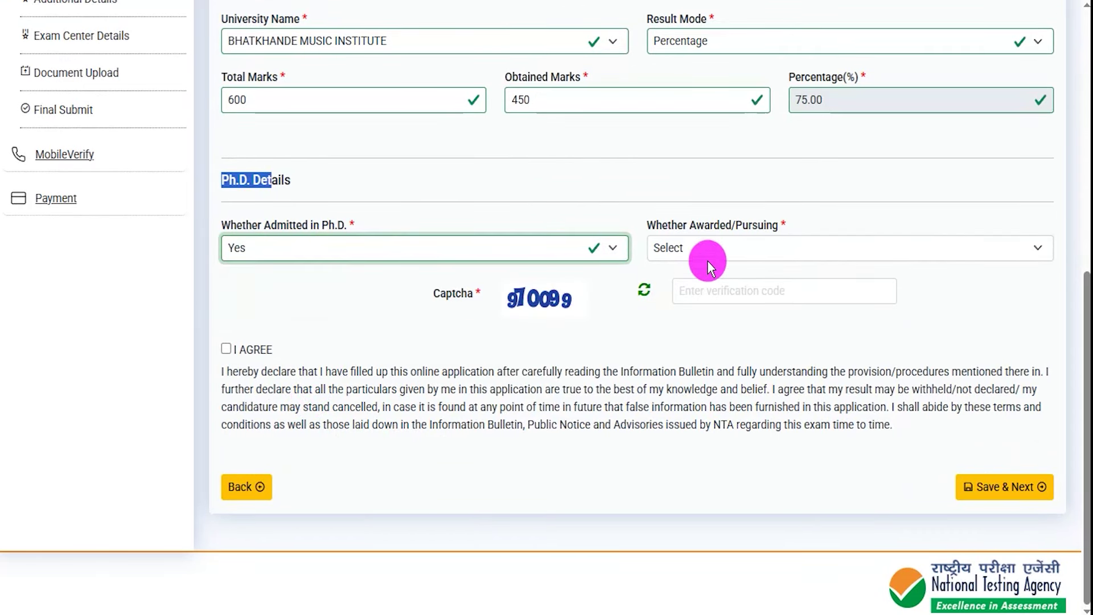
{"action": "left_click", "coordinate": [715, 251]}
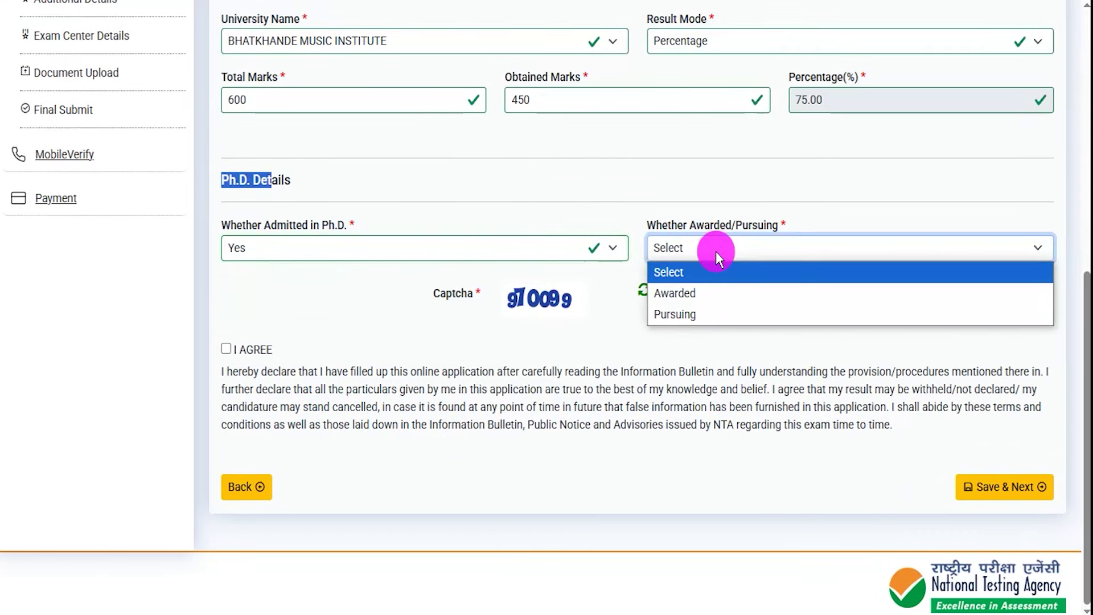
{"action": "left_click", "coordinate": [689, 299]}
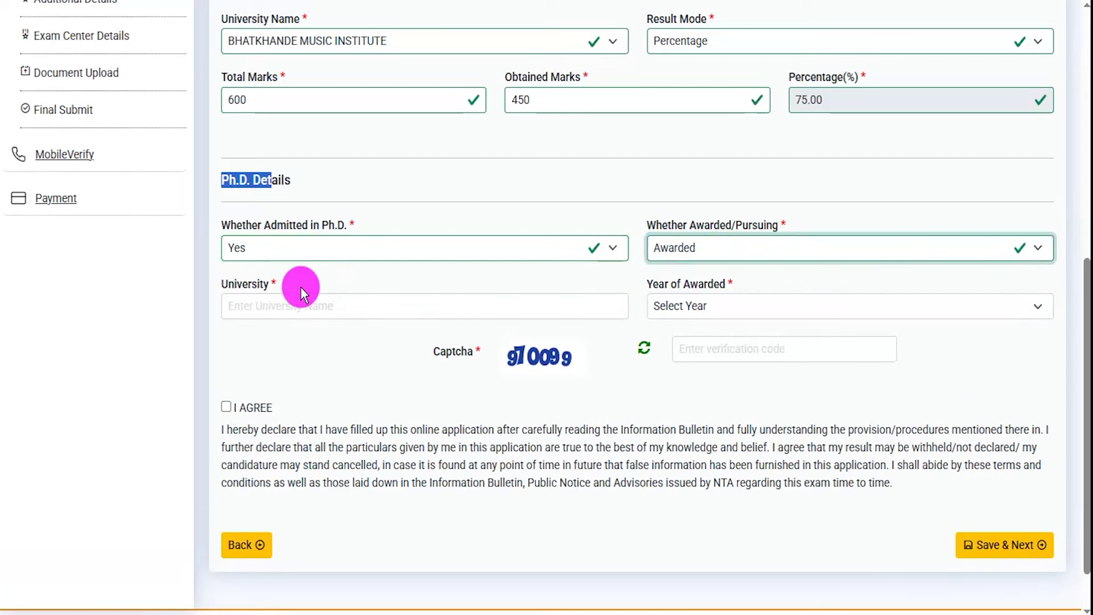
{"action": "left_click", "coordinate": [274, 302]}
{"action": "left_click", "coordinate": [705, 305]}
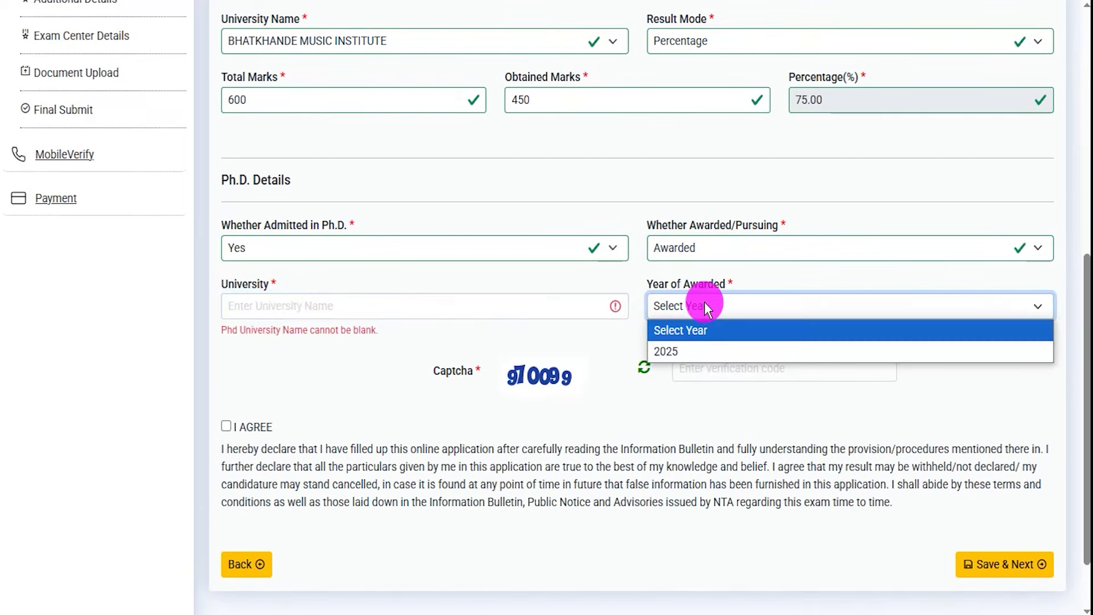
{"action": "left_click", "coordinate": [700, 251]}
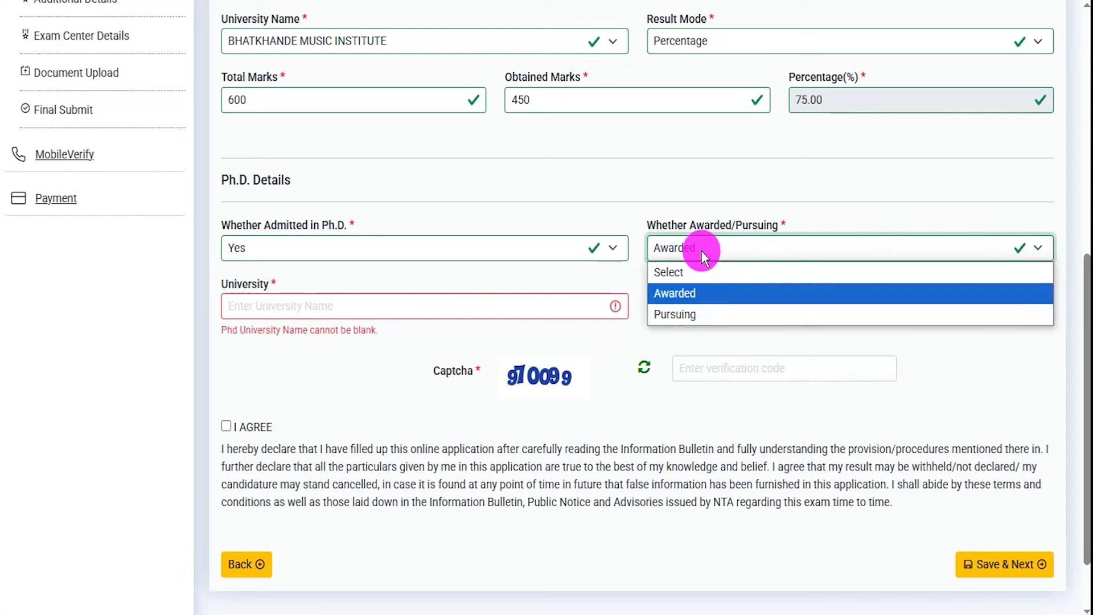
{"action": "left_click", "coordinate": [689, 311]}
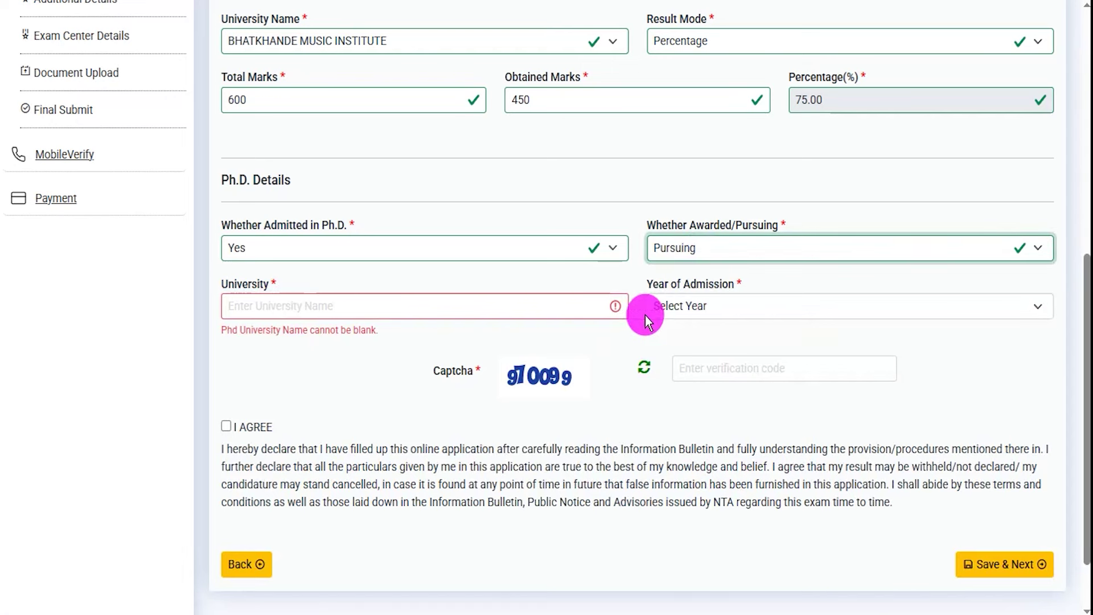
Set 'Whether Admitted in Ph.D.' to No, removing the other Ph.D. fields
{"action": "left_click", "coordinate": [477, 307]}
{"action": "left_click", "coordinate": [711, 312]}
{"action": "left_click", "coordinate": [712, 309]}
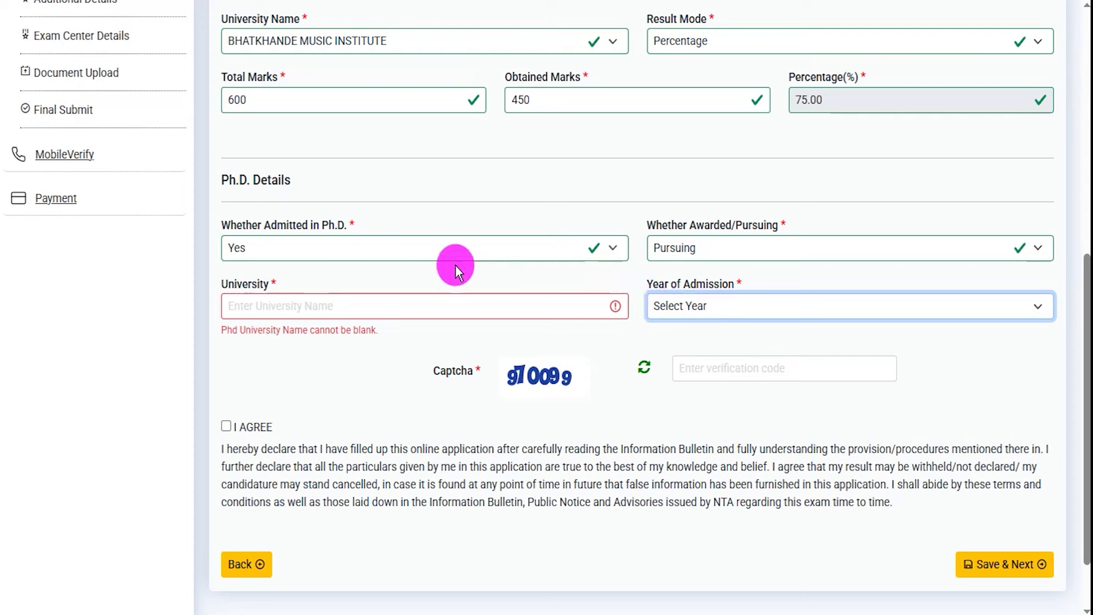
{"action": "left_click", "coordinate": [357, 250]}
{"action": "left_click", "coordinate": [265, 313]}
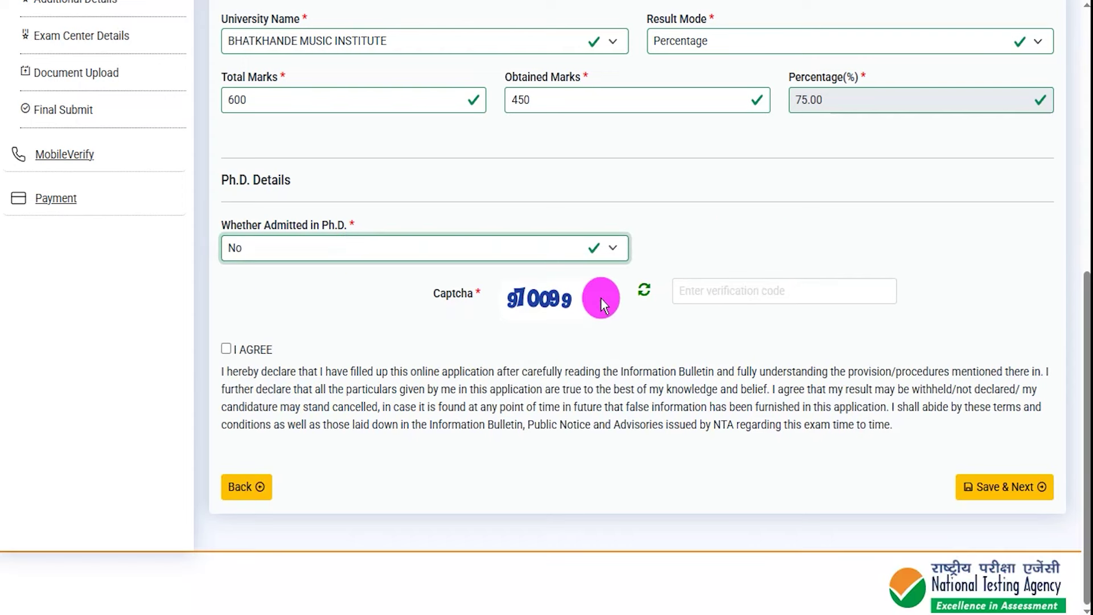
{"action": "left_click", "coordinate": [453, 290]}
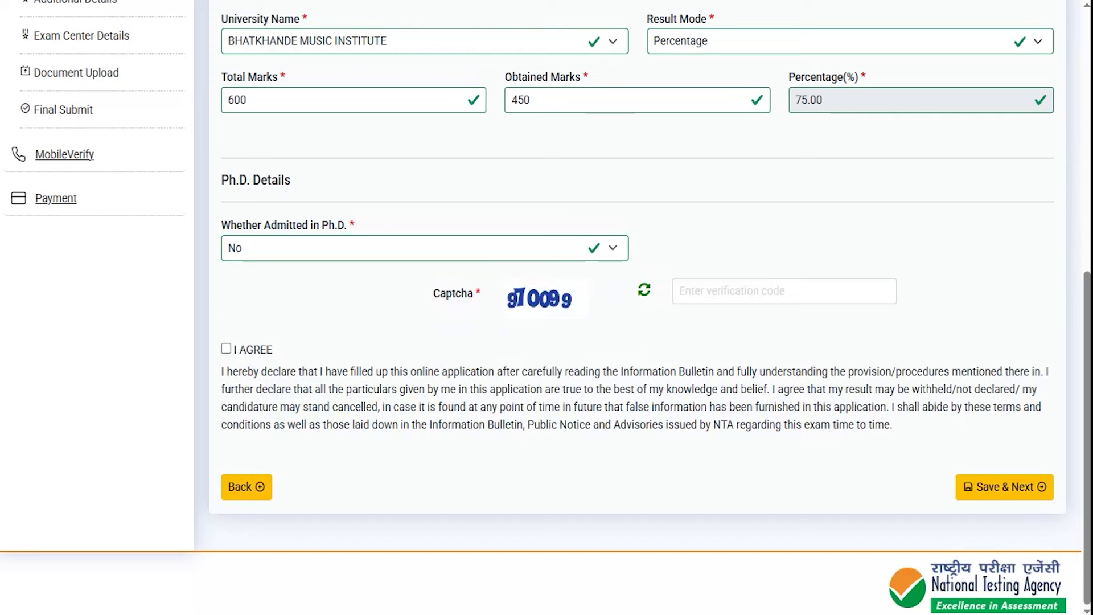
Enter the captcha, accept the declaration and save to reach Additional Details
{"action": "left_click_drag", "start_coordinate": [512, 334], "coordinate": [558, 334]}
{"action": "mouse_move", "coordinate": [781, 292]}
{"action": "left_mouse_down"}
{"action": "mouse_move", "coordinate": [802, 297]}
{"action": "mouse_move", "coordinate": [835, 245]}
{"action": "left_mouse_up"}
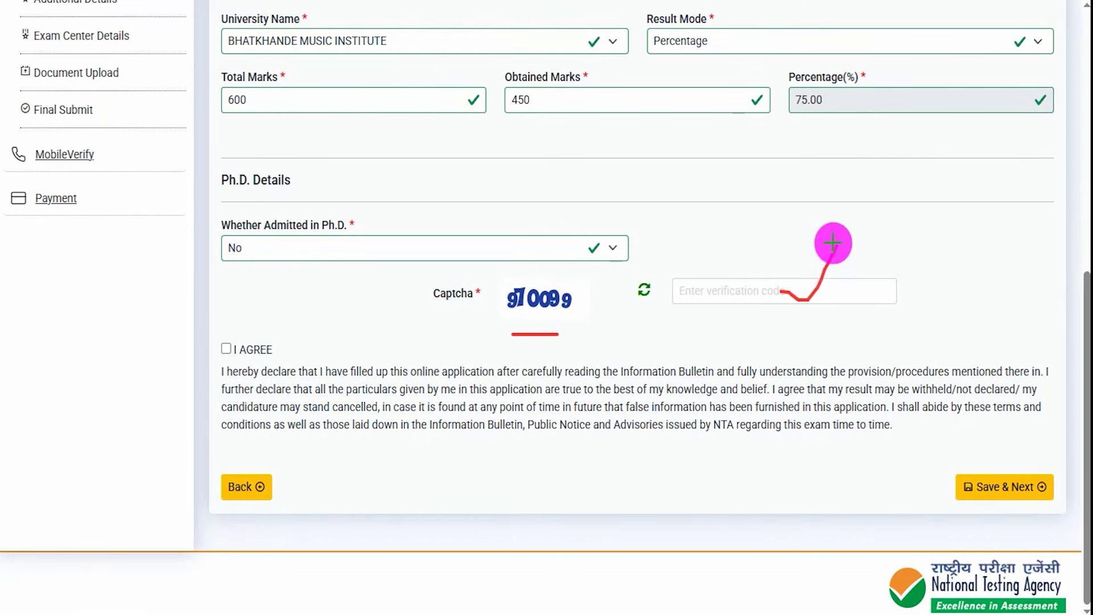
{"action": "left_click_drag", "start_coordinate": [223, 351], "coordinate": [245, 329]}
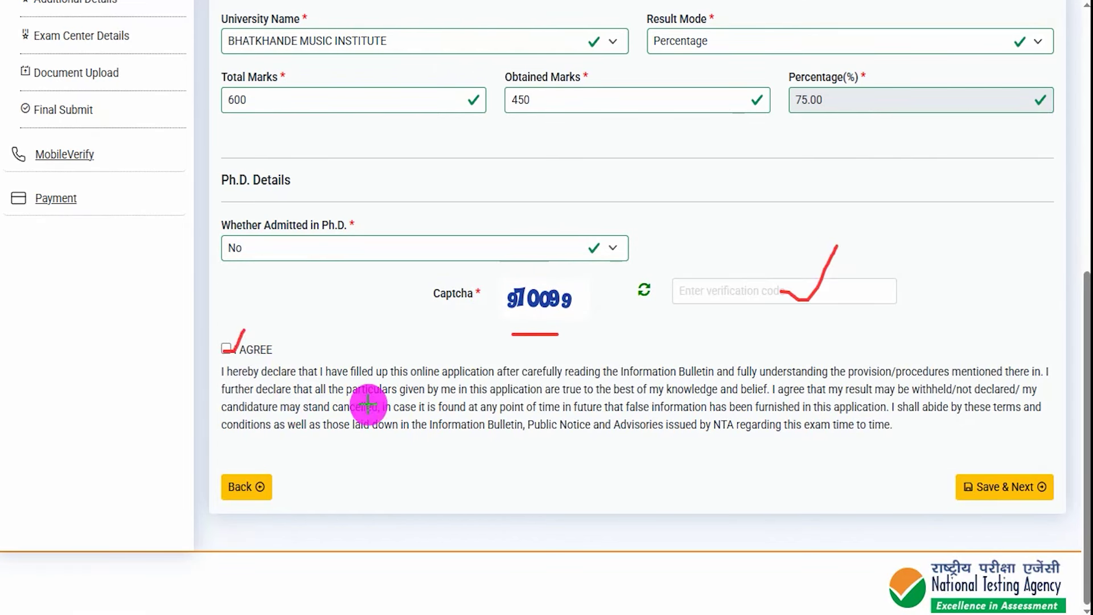
{"action": "left_click_drag", "start_coordinate": [753, 481], "coordinate": [949, 487]}
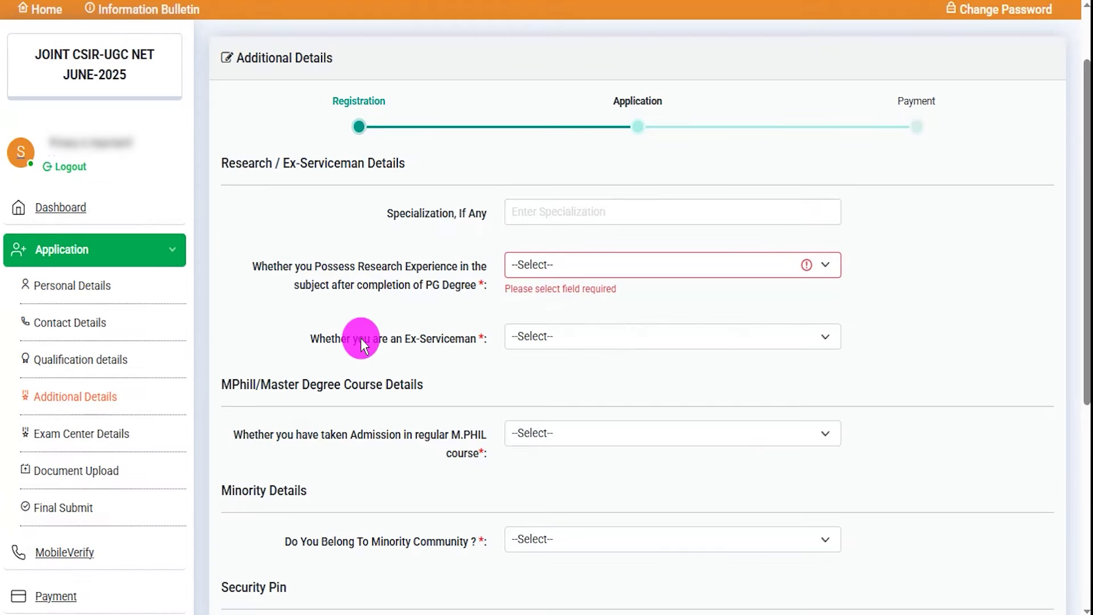
{"action": "left_click_drag", "start_coordinate": [251, 57], "coordinate": [289, 57]}
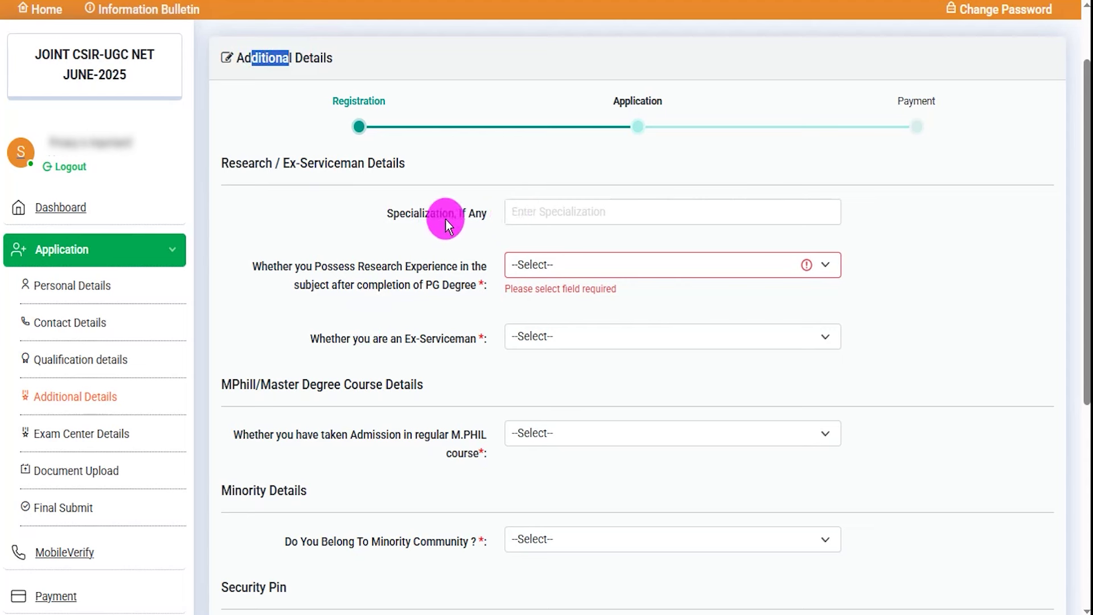
Answer Research Experience No after briefly trying Yes
{"action": "left_click_drag", "start_coordinate": [410, 215], "coordinate": [481, 211]}
{"action": "left_click", "coordinate": [541, 212]}
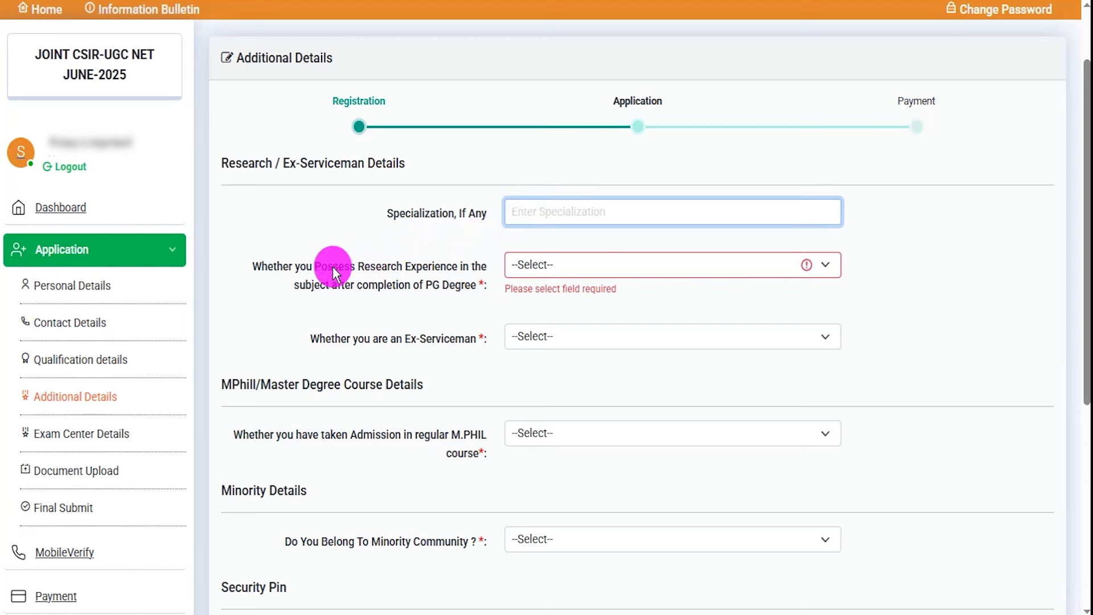
{"action": "left_click_drag", "start_coordinate": [315, 266], "coordinate": [450, 283]}
{"action": "left_click", "coordinate": [574, 262]}
{"action": "left_click", "coordinate": [540, 309]}
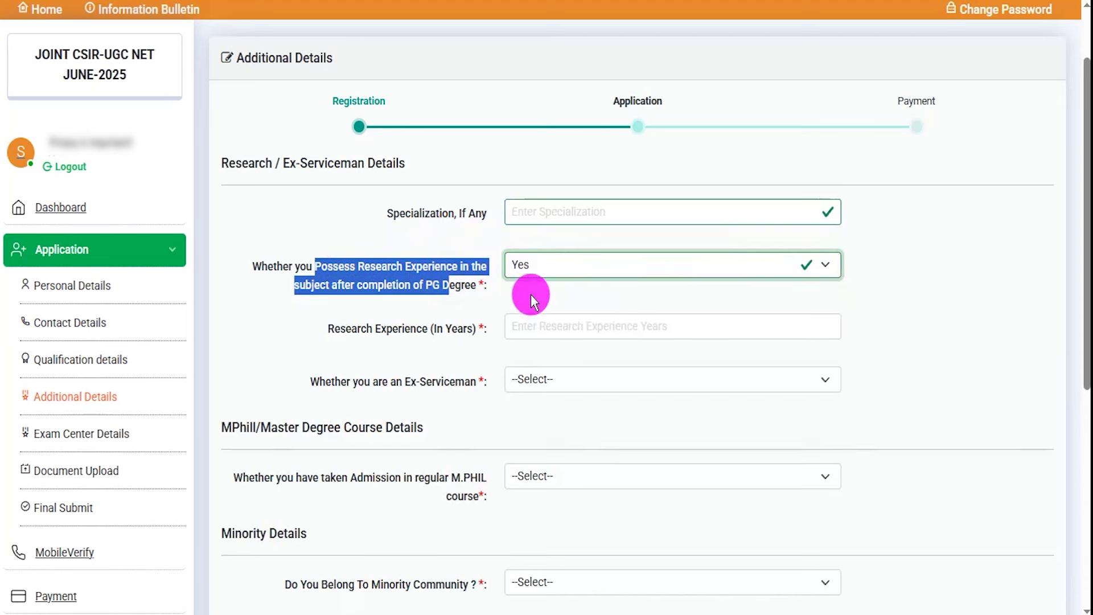
{"action": "left_click_drag", "start_coordinate": [349, 329], "coordinate": [419, 325]}
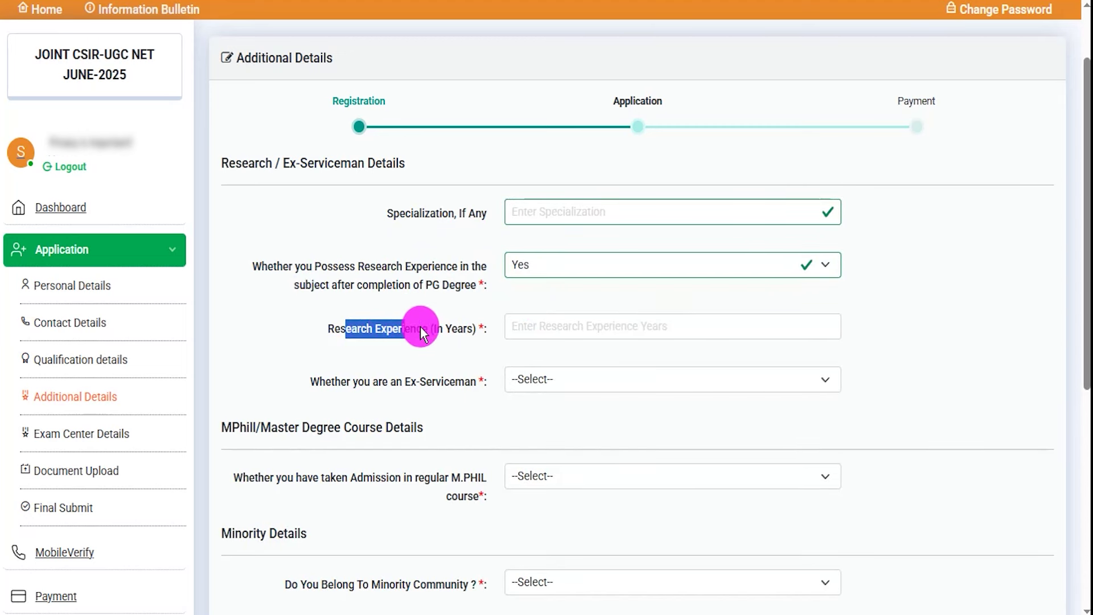
{"action": "left_click", "coordinate": [547, 329]}
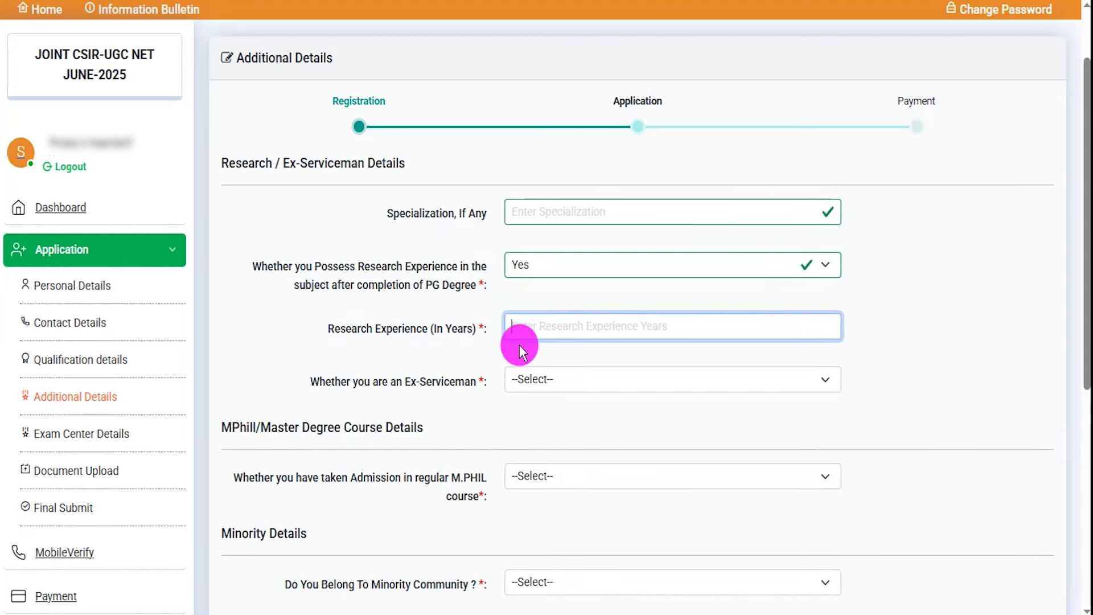
{"action": "left_click", "coordinate": [548, 270]}
{"action": "left_click", "coordinate": [532, 331]}
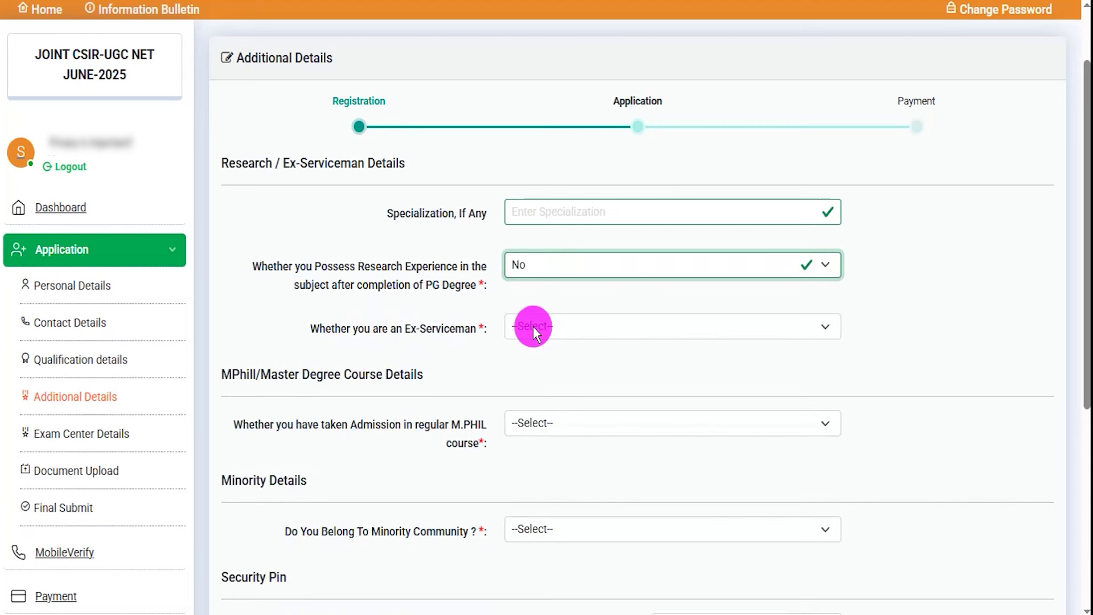
Answer the Ex-Serviceman question No after briefly trying Yes
{"action": "left_click_drag", "start_coordinate": [340, 329], "coordinate": [427, 336]}
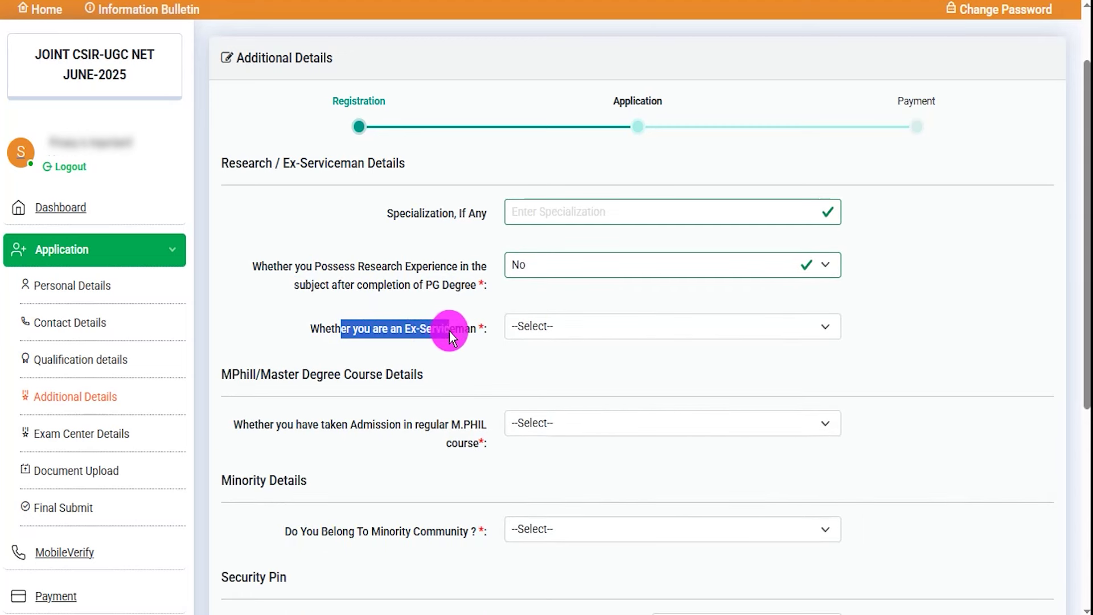
{"action": "left_click", "coordinate": [530, 330]}
{"action": "left_click", "coordinate": [527, 371]}
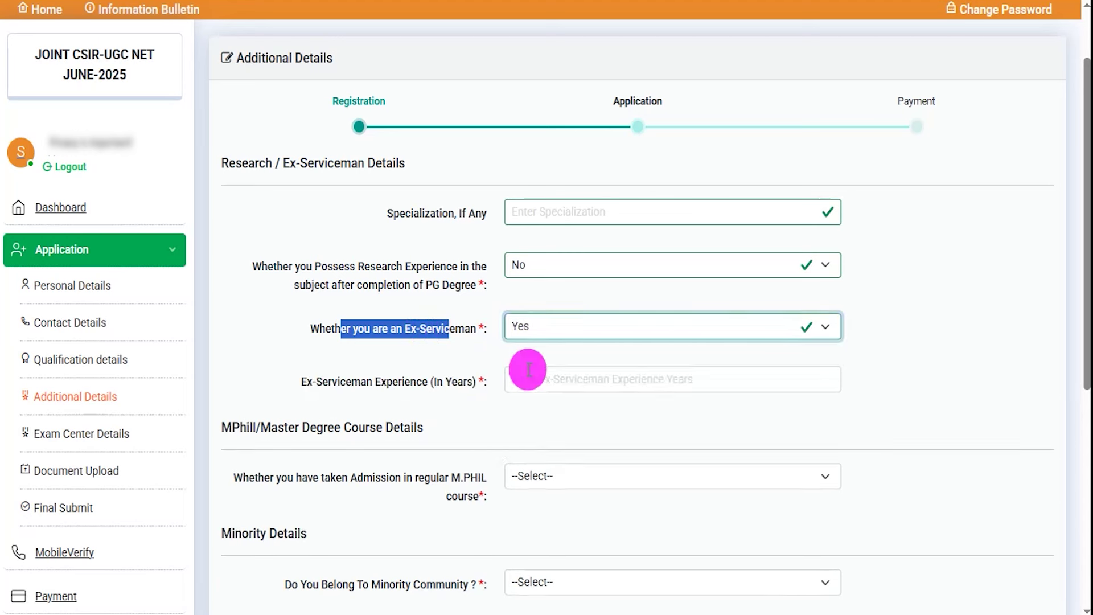
{"action": "left_click_drag", "start_coordinate": [334, 381], "coordinate": [566, 383]}
{"action": "left_click", "coordinate": [570, 382]}
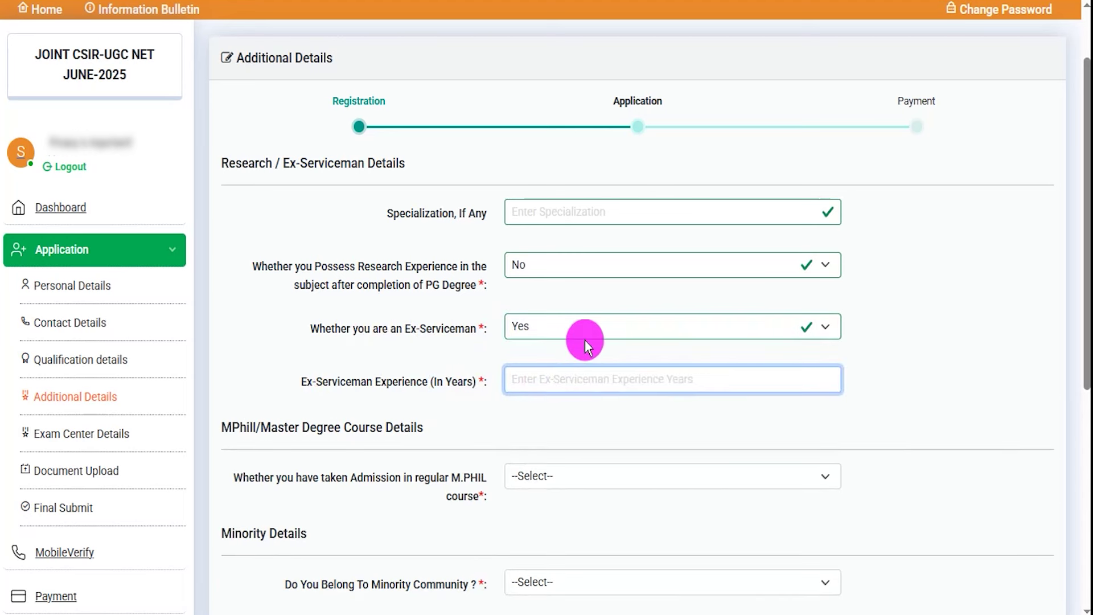
{"action": "left_click", "coordinate": [579, 325]}
{"action": "left_click", "coordinate": [537, 382]}
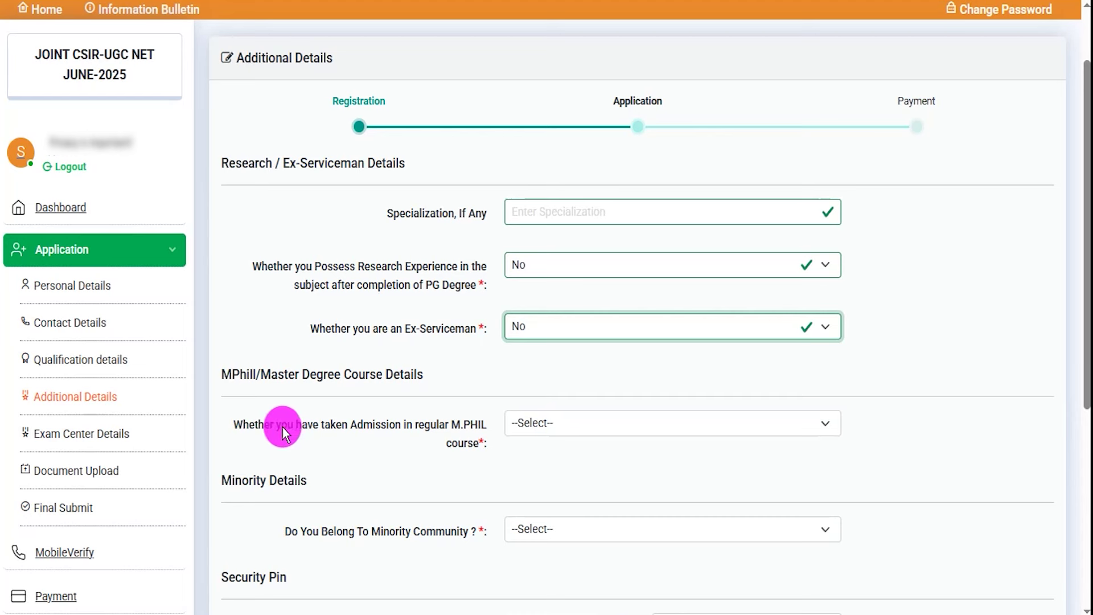
Answer regular M.PHIL admission No after briefly trying Yes
{"action": "left_click_drag", "start_coordinate": [278, 424], "coordinate": [367, 422]}
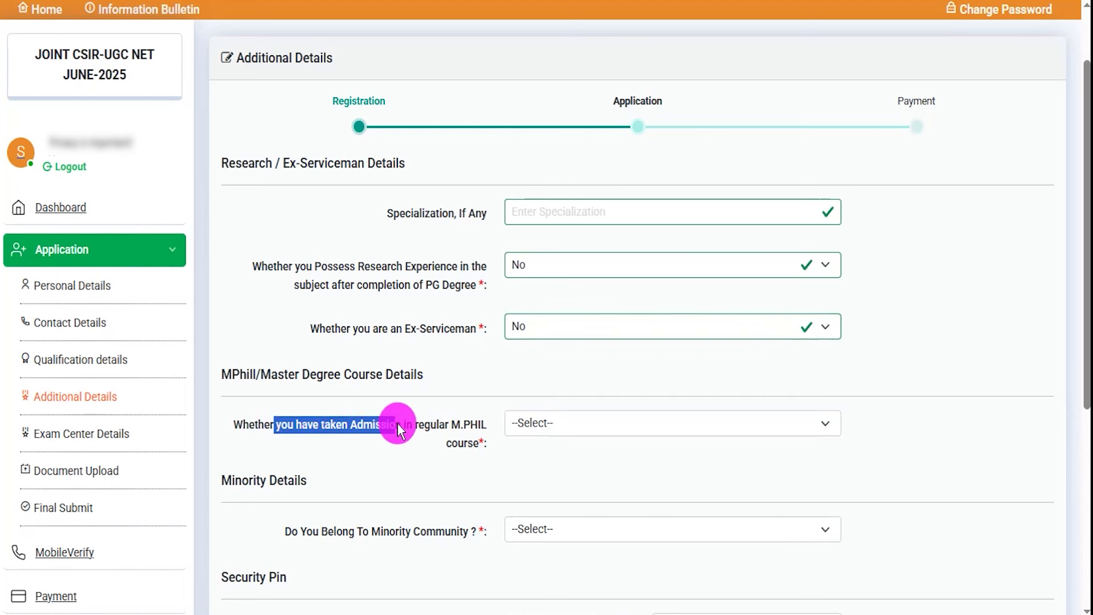
{"action": "left_click", "coordinate": [576, 421]}
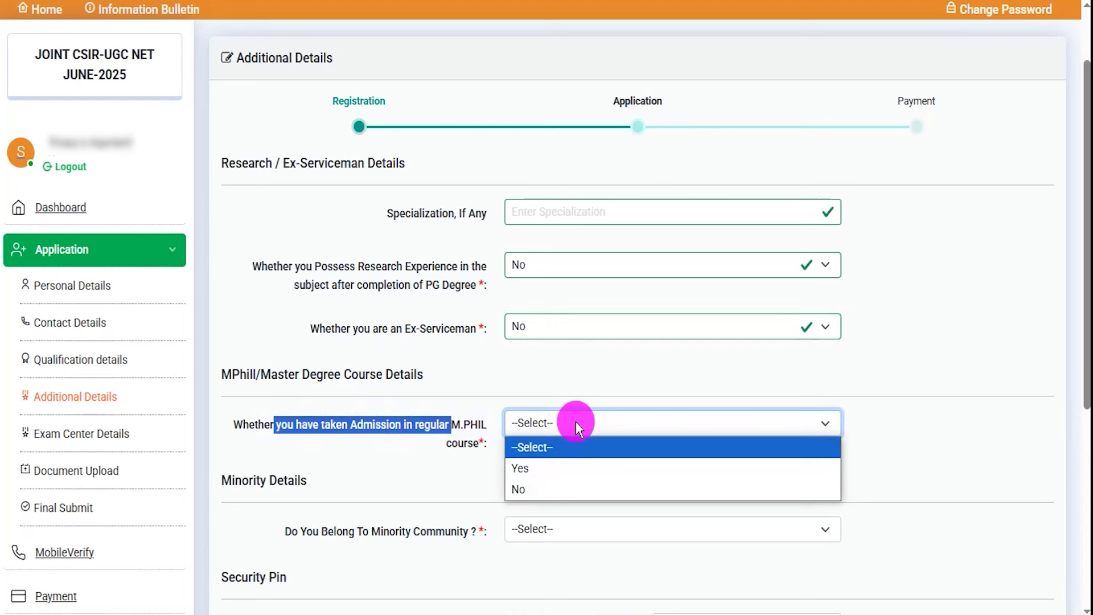
{"action": "left_click", "coordinate": [542, 462]}
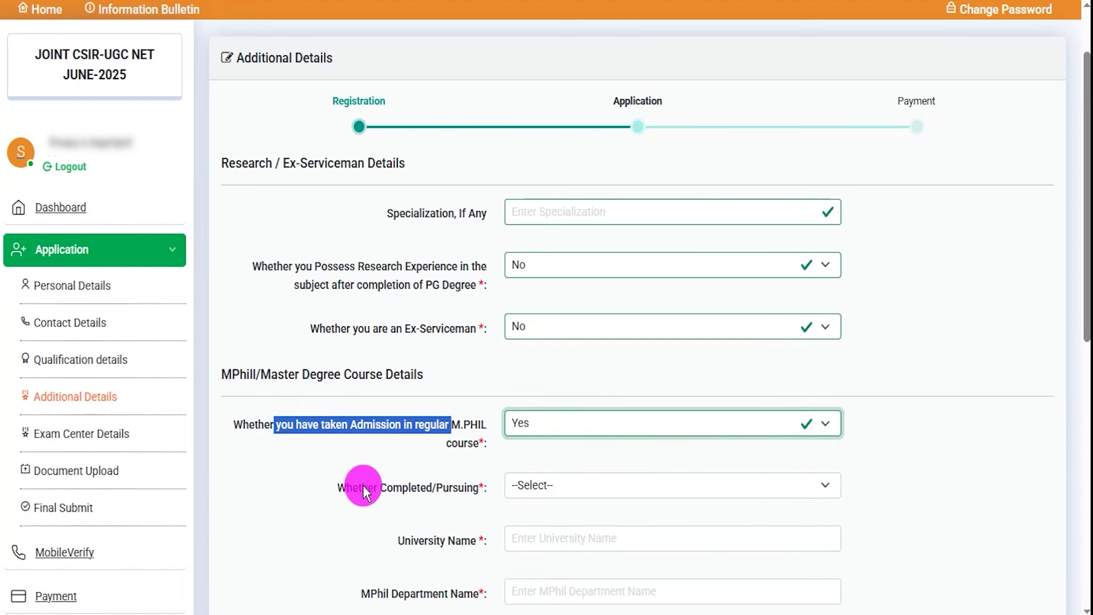
{"action": "left_click_drag", "start_coordinate": [364, 487], "coordinate": [440, 487]}
{"action": "left_click", "coordinate": [547, 488]}
{"action": "left_click", "coordinate": [547, 487]}
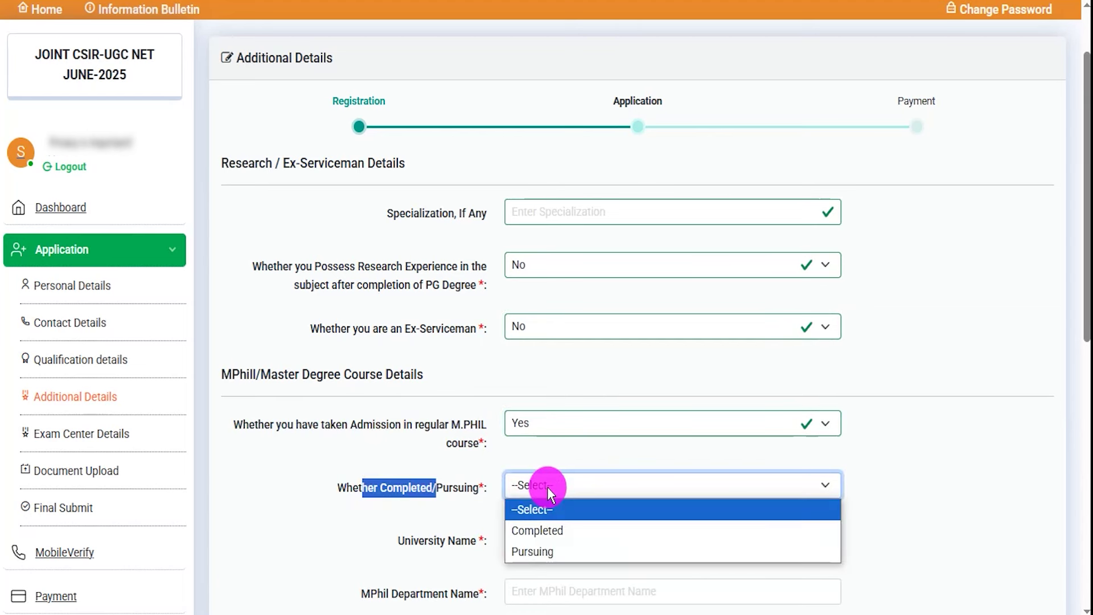
{"action": "left_click", "coordinate": [548, 486]}
{"action": "left_click_drag", "start_coordinate": [399, 541], "coordinate": [445, 539]}
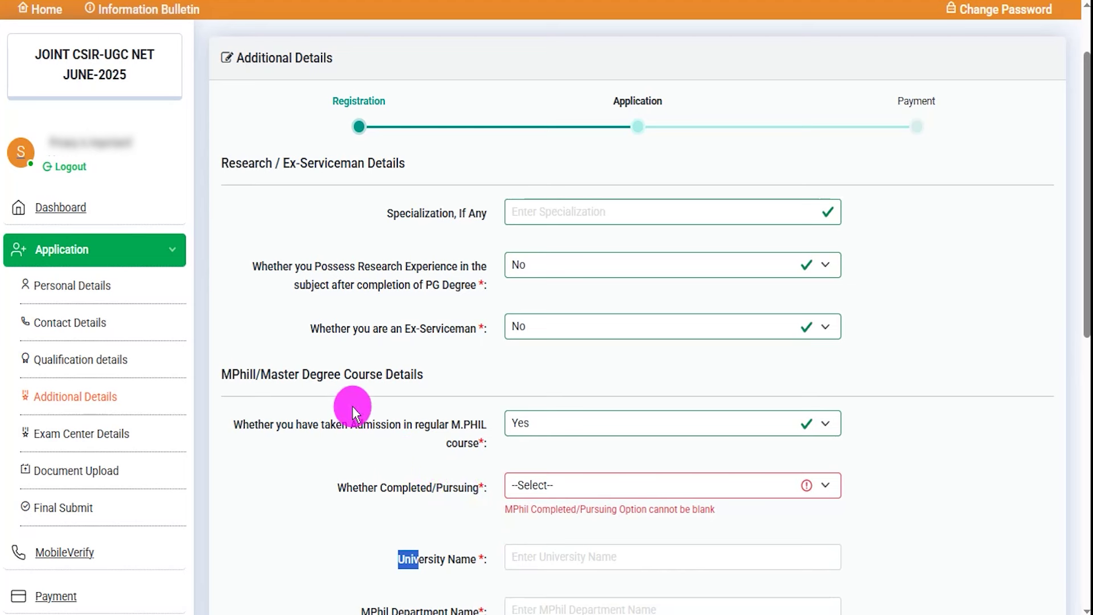
{"action": "left_click", "coordinate": [278, 422]}
{"action": "left_click_drag", "start_coordinate": [277, 426], "coordinate": [553, 432]}
{"action": "left_click", "coordinate": [559, 428]}
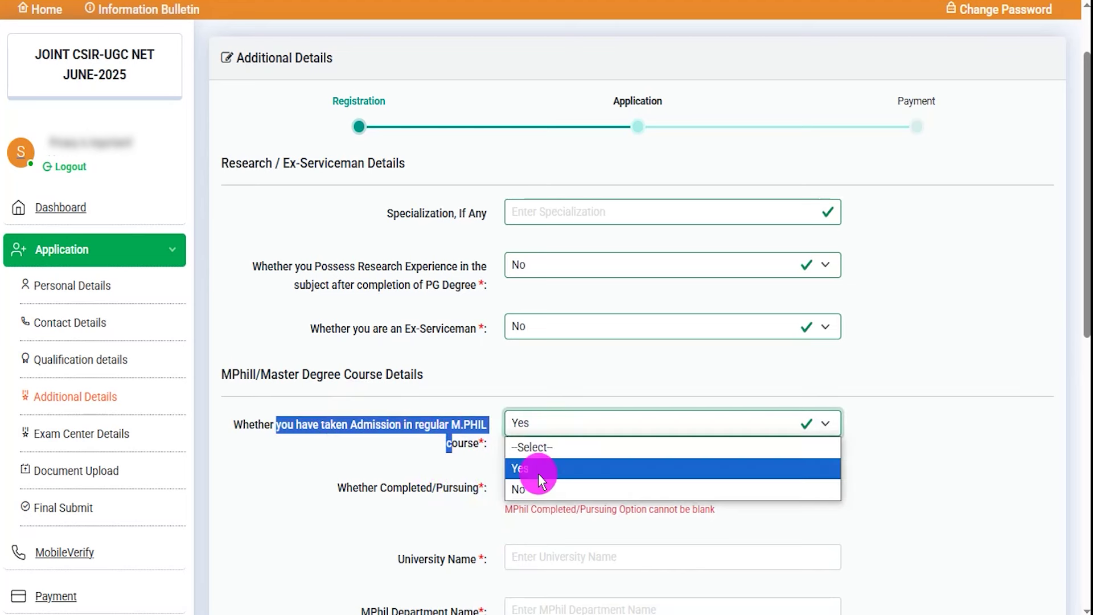
{"action": "left_click", "coordinate": [533, 487]}
Try Yes for the completed Master's Degree question, marking it Completed
{"action": "scroll", "coordinate": [527, 486], "scroll_direction": "down", "scroll_amount": 5}
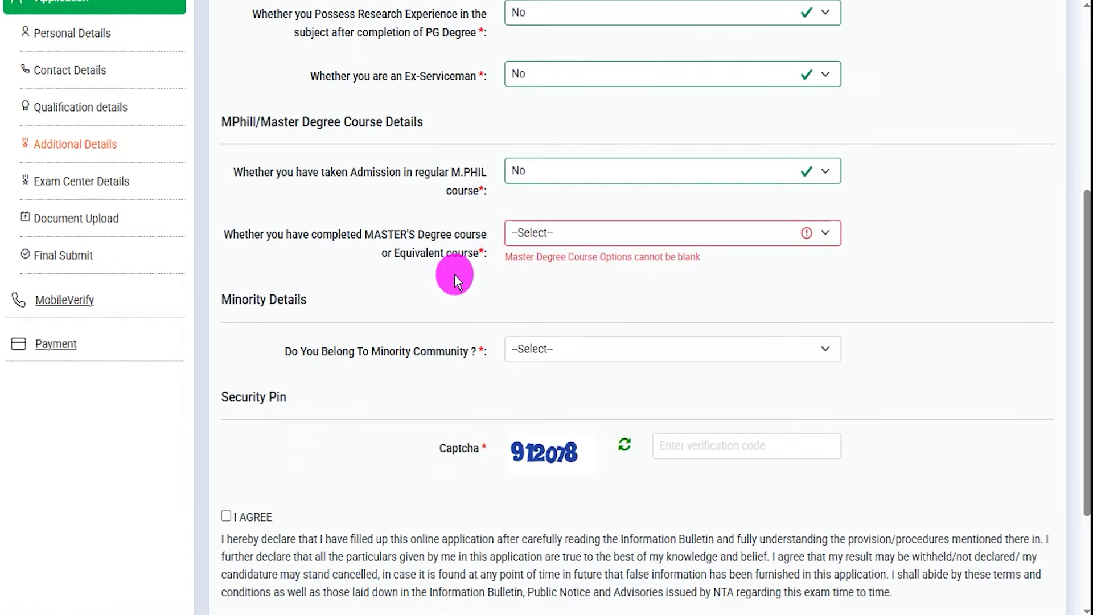
{"action": "left_click_drag", "start_coordinate": [315, 231], "coordinate": [453, 252]}
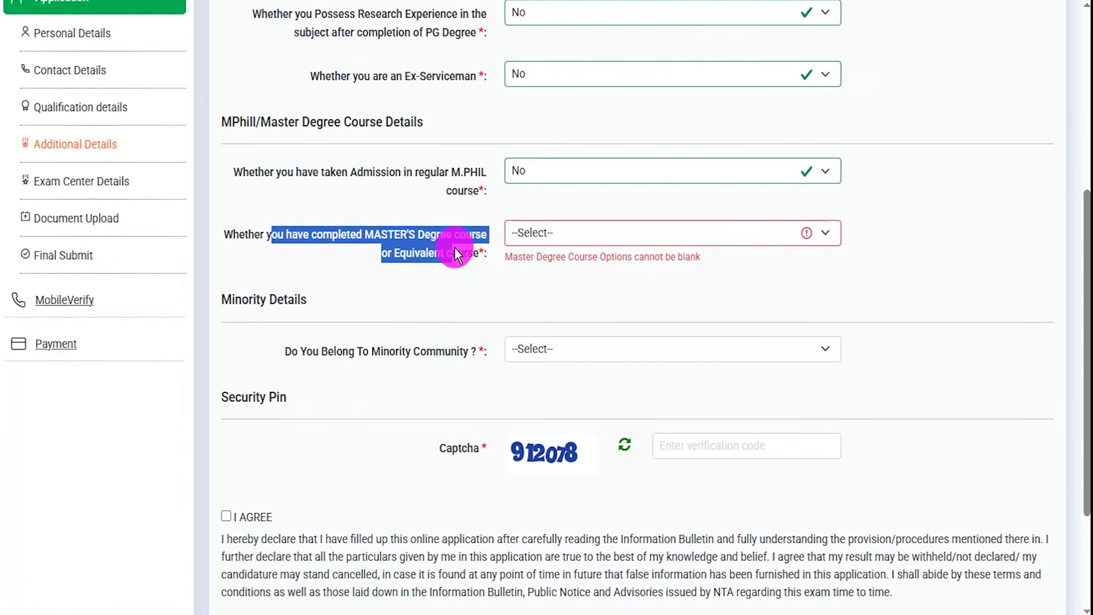
{"action": "left_click", "coordinate": [559, 231]}
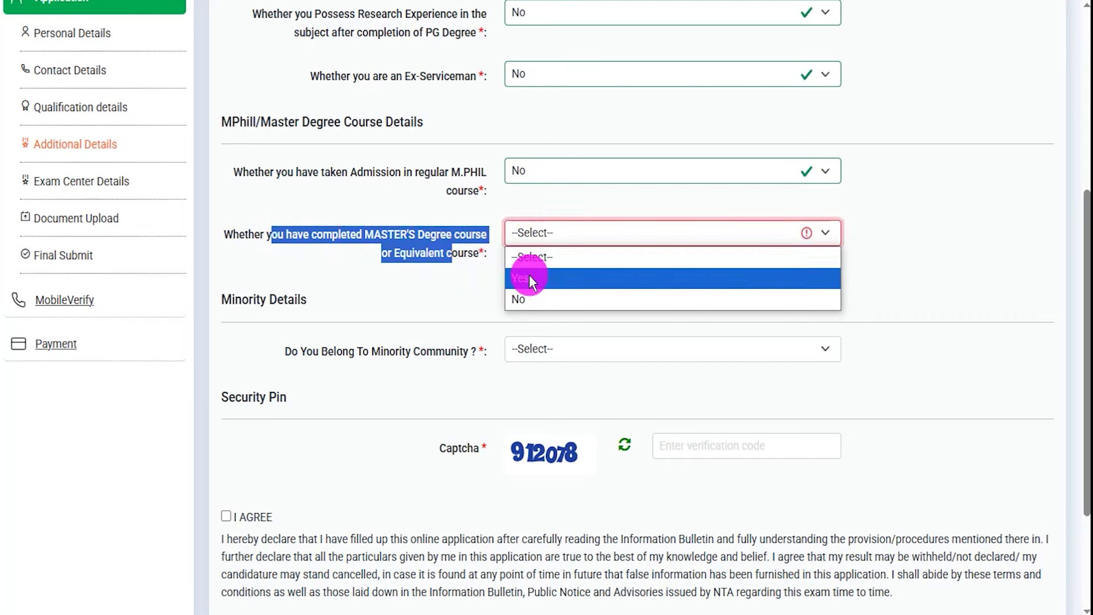
{"action": "left_click", "coordinate": [529, 275]}
{"action": "left_click_drag", "start_coordinate": [352, 296], "coordinate": [400, 296]}
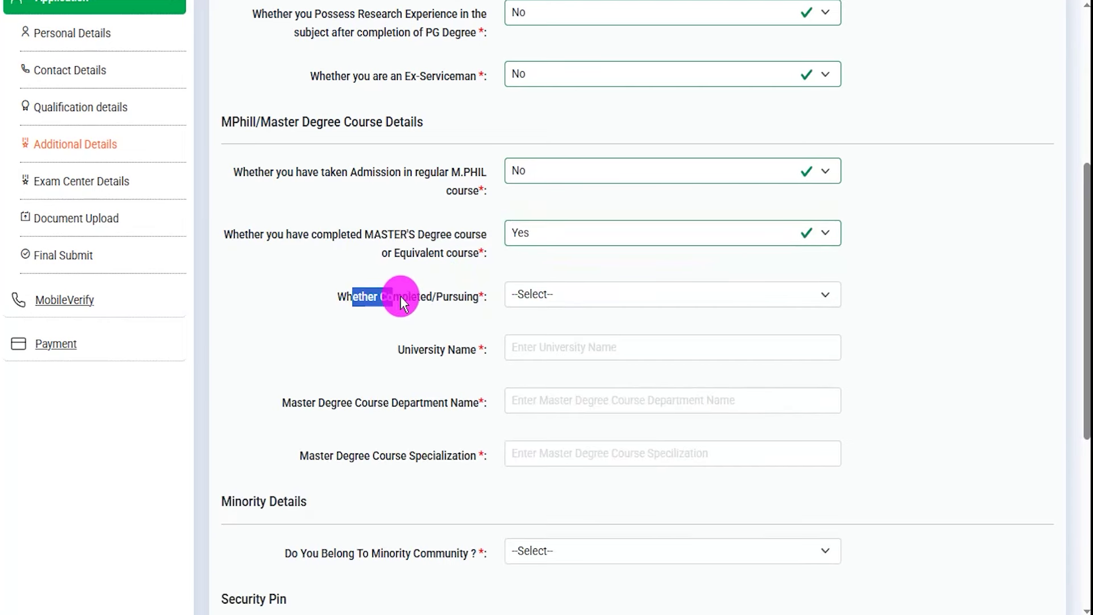
{"action": "left_click", "coordinate": [518, 297]}
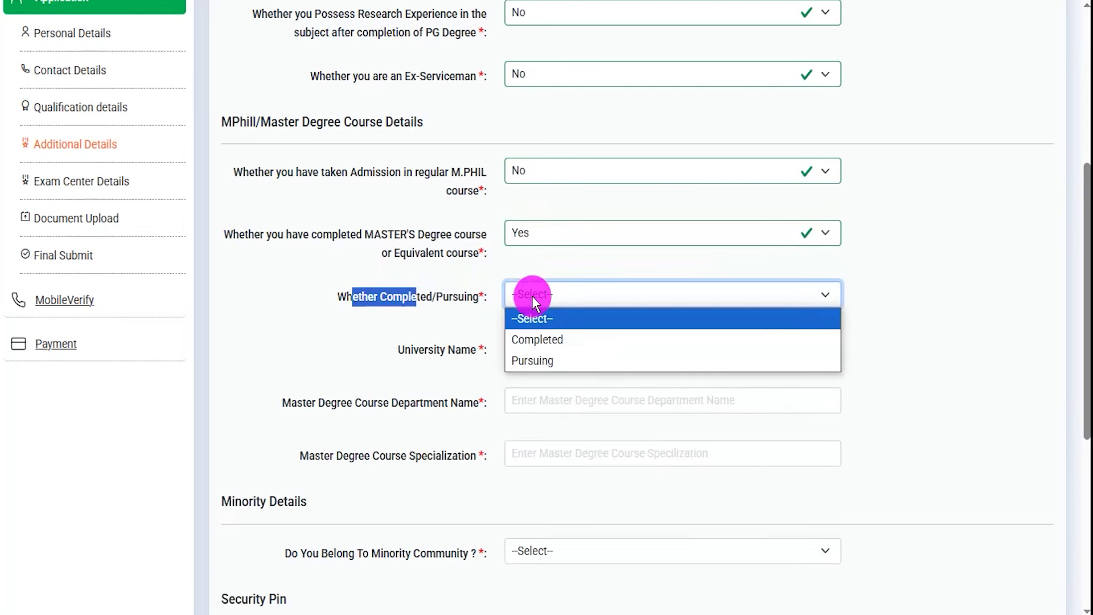
{"action": "left_click", "coordinate": [539, 340]}
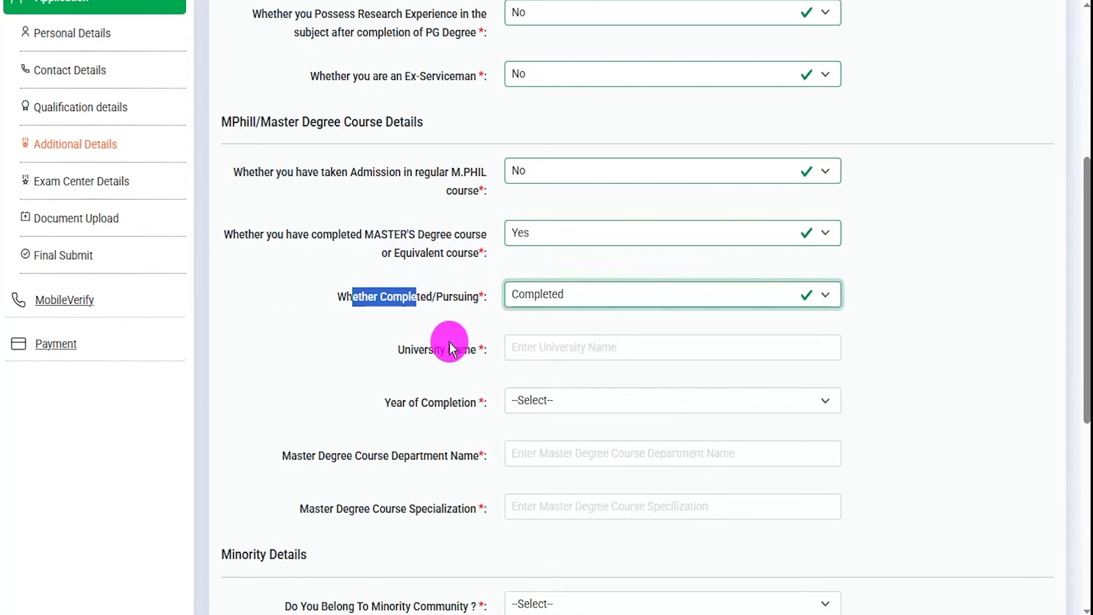
{"action": "left_click_drag", "start_coordinate": [411, 349], "coordinate": [453, 350]}
{"action": "left_click", "coordinate": [541, 344]}
{"action": "left_click_drag", "start_coordinate": [399, 399], "coordinate": [424, 398]}
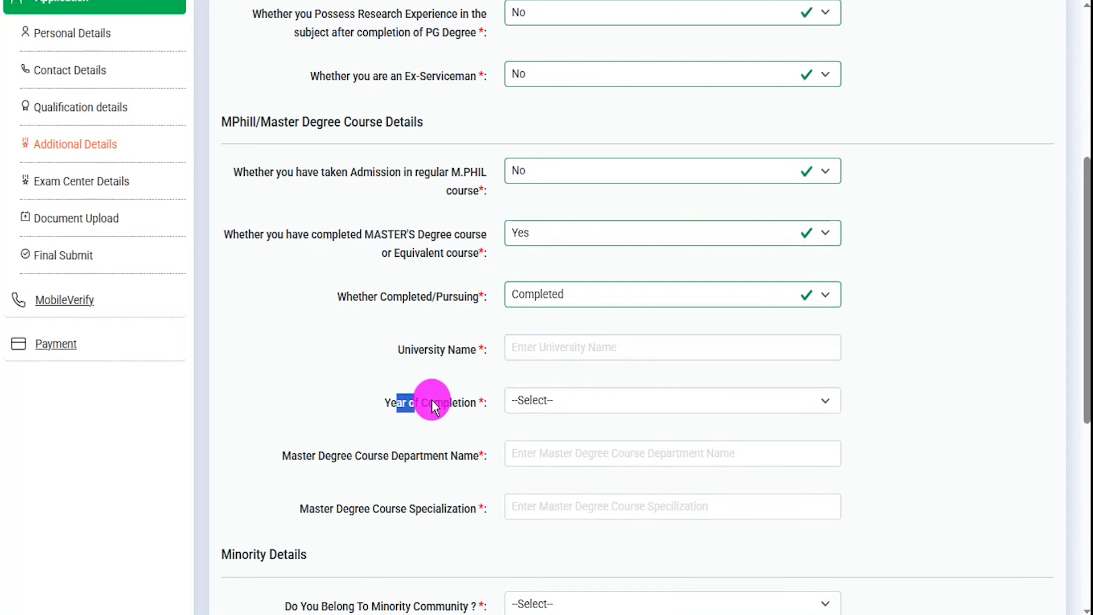
{"action": "left_click", "coordinate": [538, 421]}
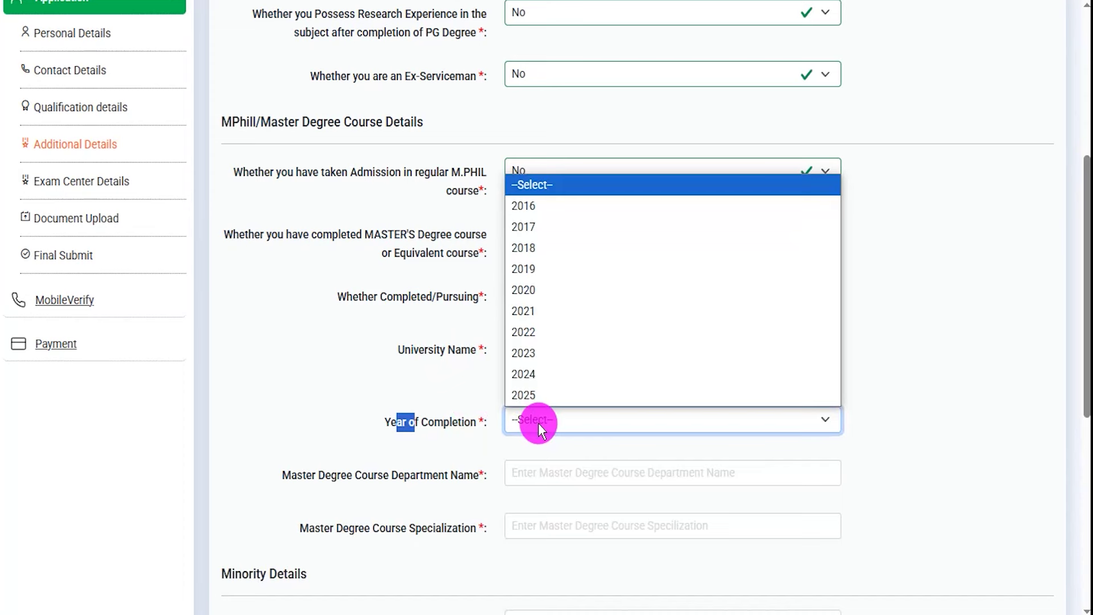
Leave the department and specialization blank and change the Master's Degree answer to No
{"action": "left_click_drag", "start_coordinate": [303, 473], "coordinate": [408, 494]}
{"action": "left_click", "coordinate": [524, 489]}
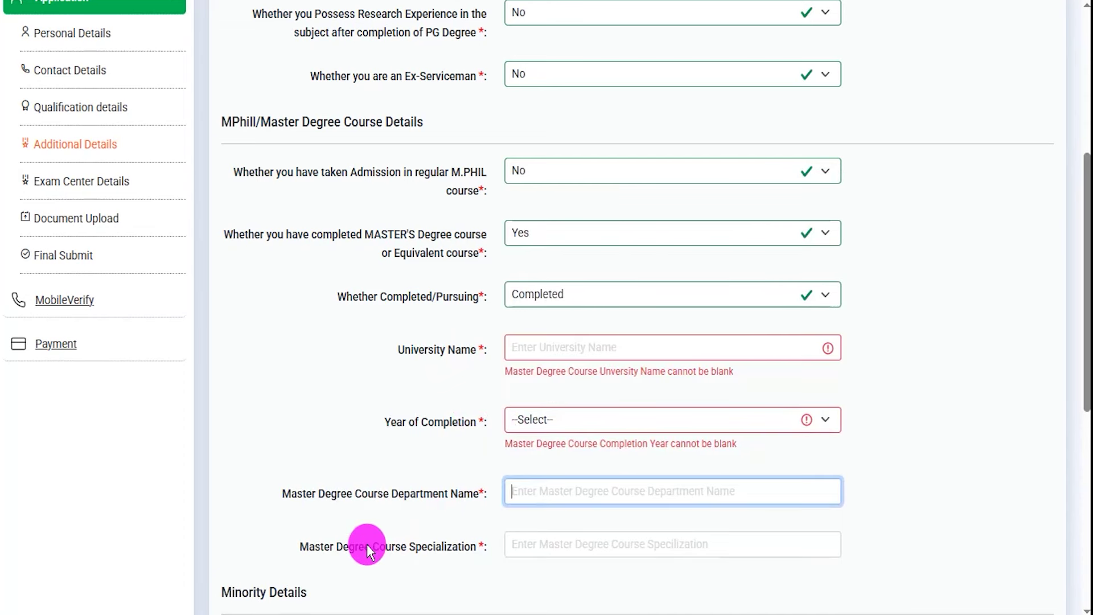
{"action": "double_click", "coordinate": [327, 545]}
{"action": "left_click", "coordinate": [403, 544]}
{"action": "left_click", "coordinate": [552, 564]}
{"action": "left_click", "coordinate": [436, 389]}
{"action": "left_click_drag", "start_coordinate": [278, 235], "coordinate": [436, 237]}
{"action": "left_click", "coordinate": [559, 238]}
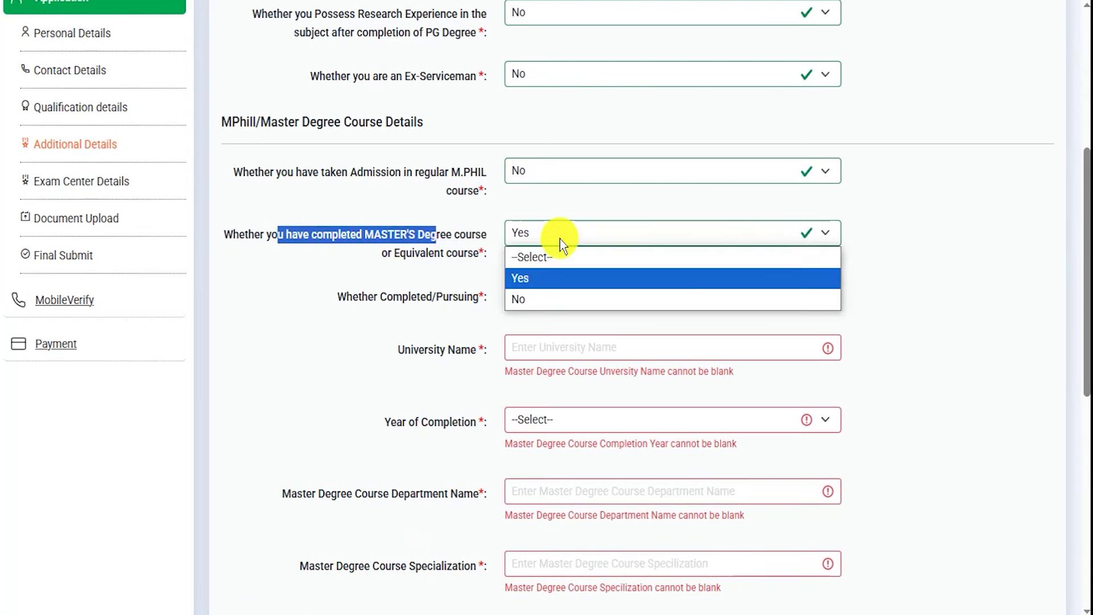
{"action": "left_click", "coordinate": [534, 294]}
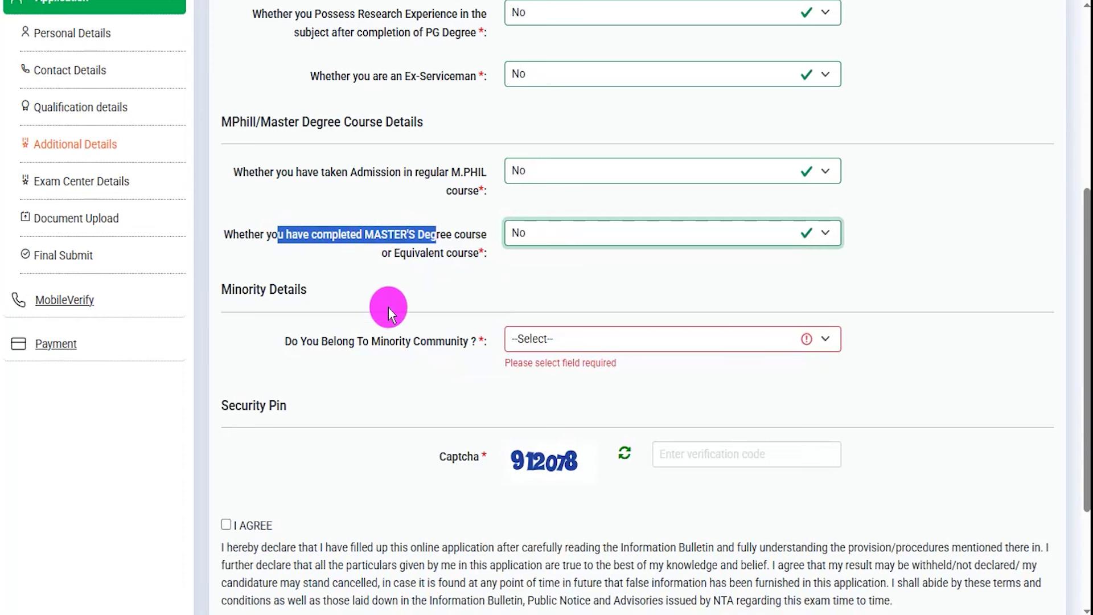
Answer Yes to the minority question and inspect the community name and annual income fields
{"action": "left_click_drag", "start_coordinate": [268, 291], "coordinate": [243, 291]}
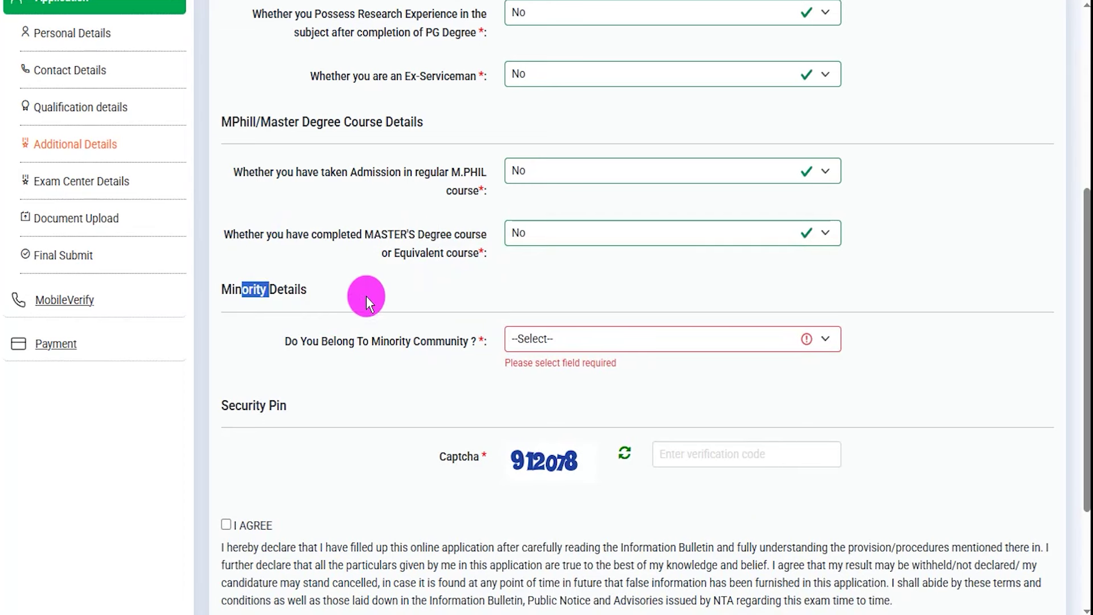
{"action": "left_click", "coordinate": [552, 339]}
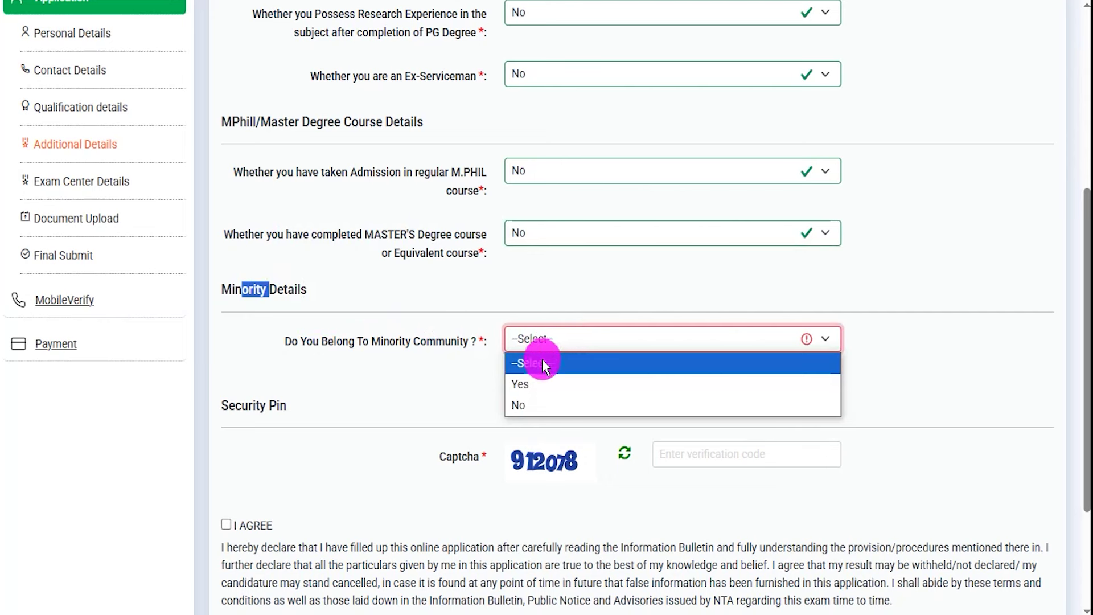
{"action": "left_click", "coordinate": [527, 379]}
{"action": "left_click_drag", "start_coordinate": [373, 395], "coordinate": [409, 394]}
{"action": "left_click", "coordinate": [573, 397]}
{"action": "left_click", "coordinate": [572, 398]}
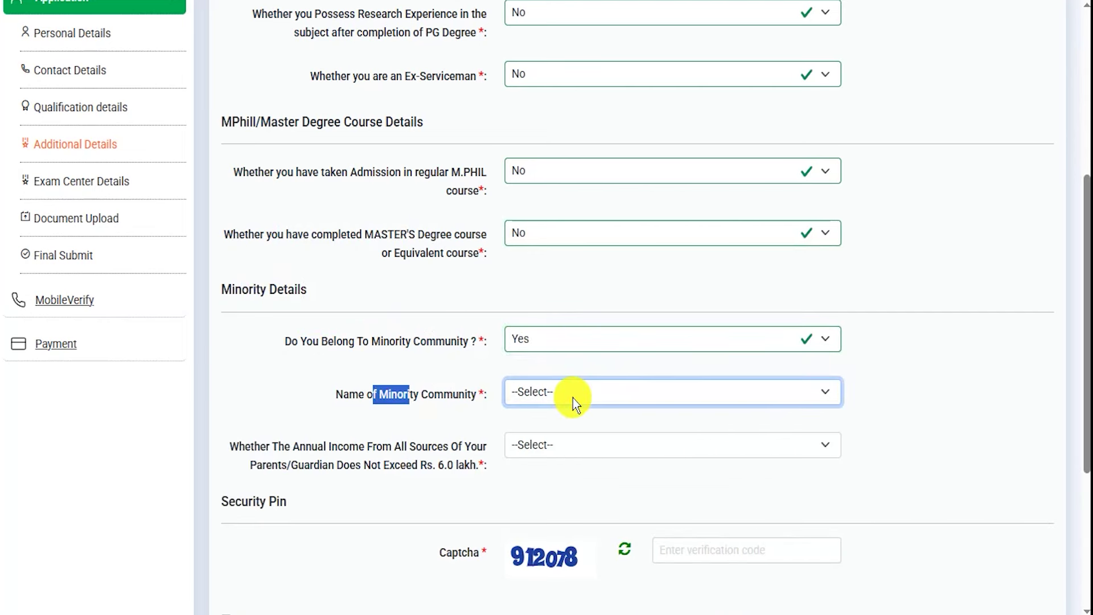
{"action": "left_click_drag", "start_coordinate": [254, 446], "coordinate": [395, 483]}
{"action": "left_click", "coordinate": [395, 483]}
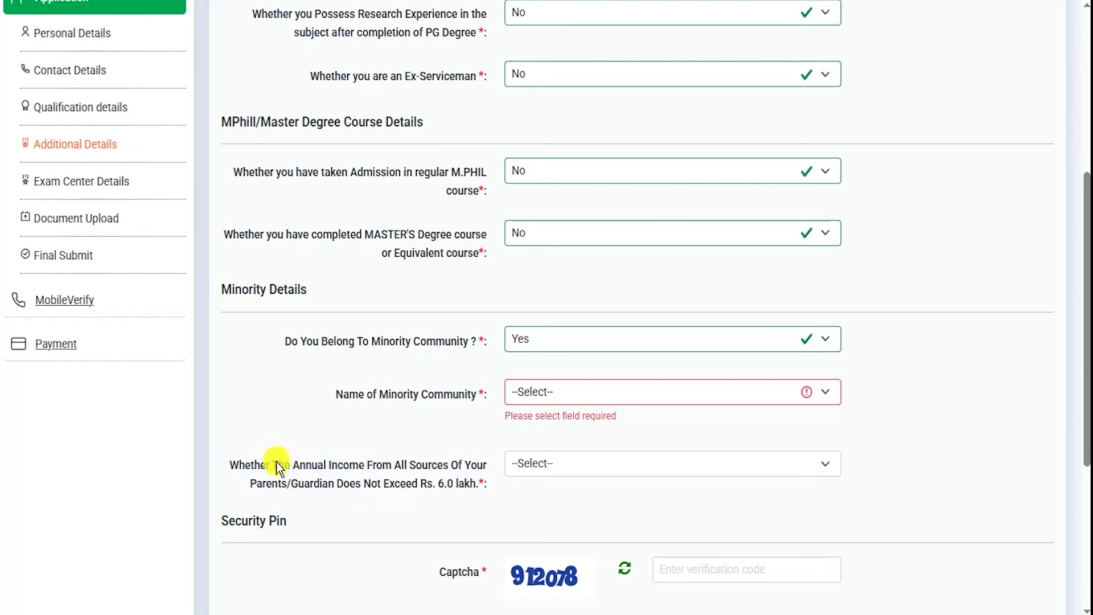
{"action": "left_click_drag", "start_coordinate": [273, 465], "coordinate": [371, 481]}
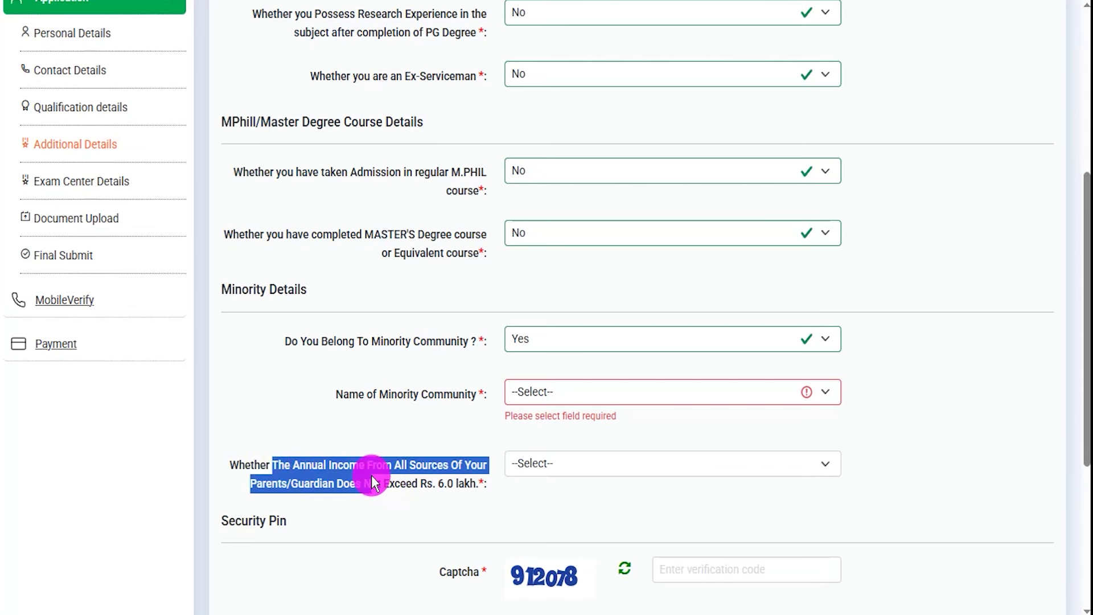
{"action": "left_click", "coordinate": [559, 468]}
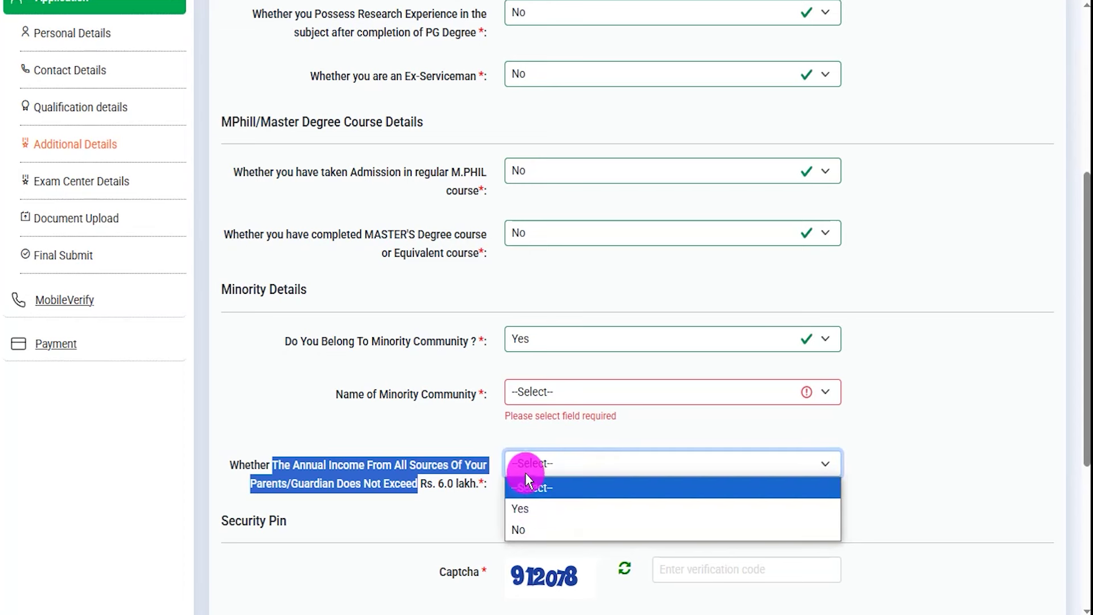
Change the minority community answer back to No
{"action": "left_click", "coordinate": [541, 345]}
{"action": "left_click", "coordinate": [530, 405]}
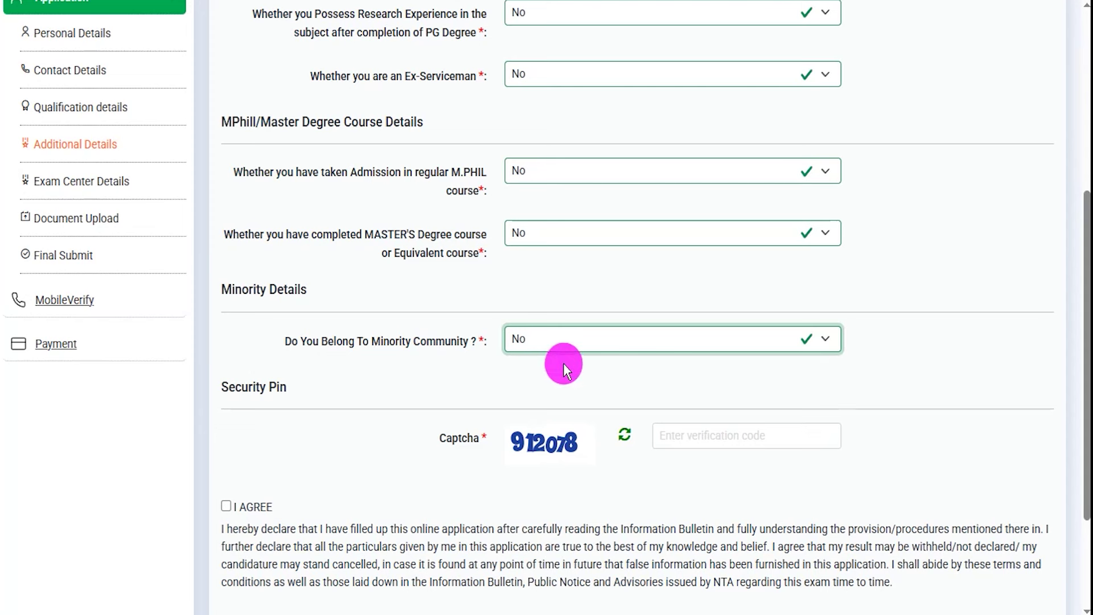
{"action": "left_click_drag", "start_coordinate": [525, 456], "coordinate": [552, 455]}
{"action": "left_click_drag", "start_coordinate": [703, 438], "coordinate": [731, 406]}
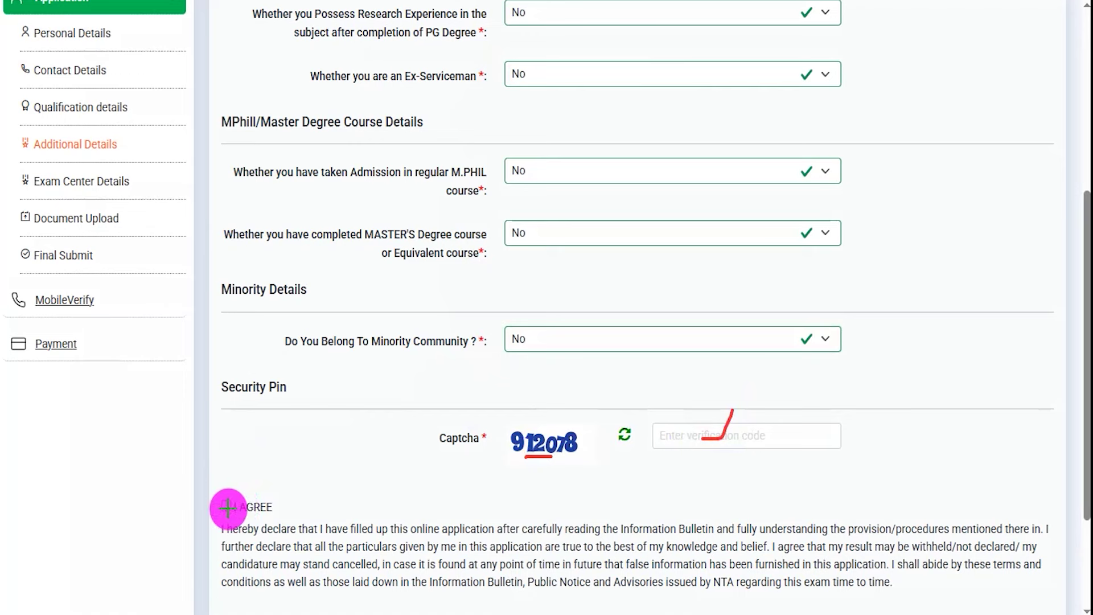
{"action": "left_click_drag", "start_coordinate": [227, 507], "coordinate": [294, 451]}
{"action": "key", "text": "Escape"}
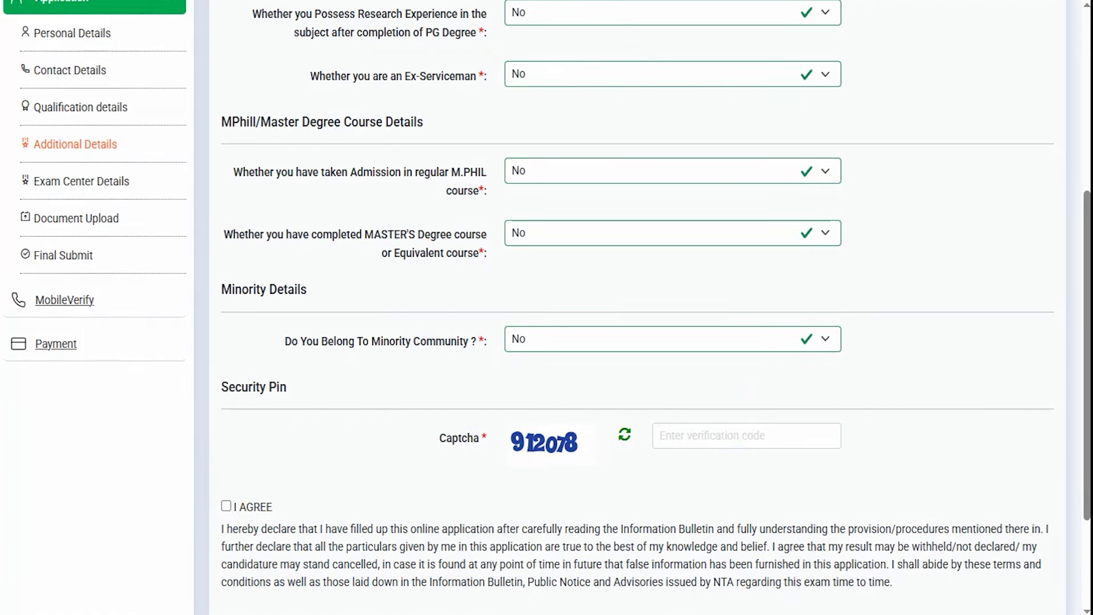
Recheck the exam centre choices, keeping Uttarakhand with Dehradun first and Roorkee second
{"action": "scroll", "coordinate": [615, 404], "scroll_direction": "down", "scroll_amount": 3}
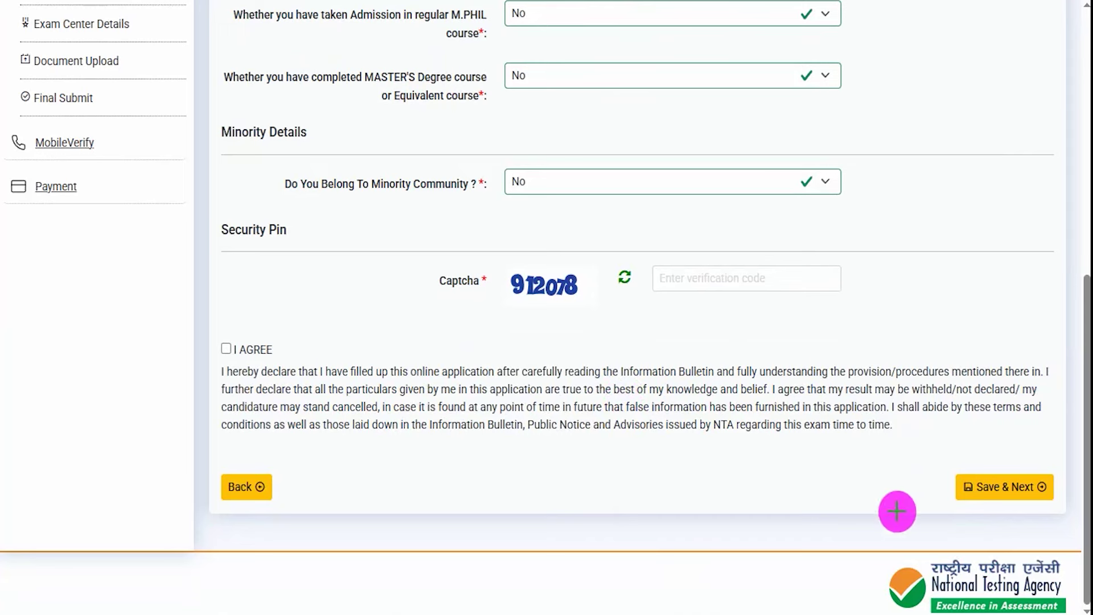
{"action": "left_click_drag", "start_coordinate": [729, 475], "coordinate": [951, 485]}
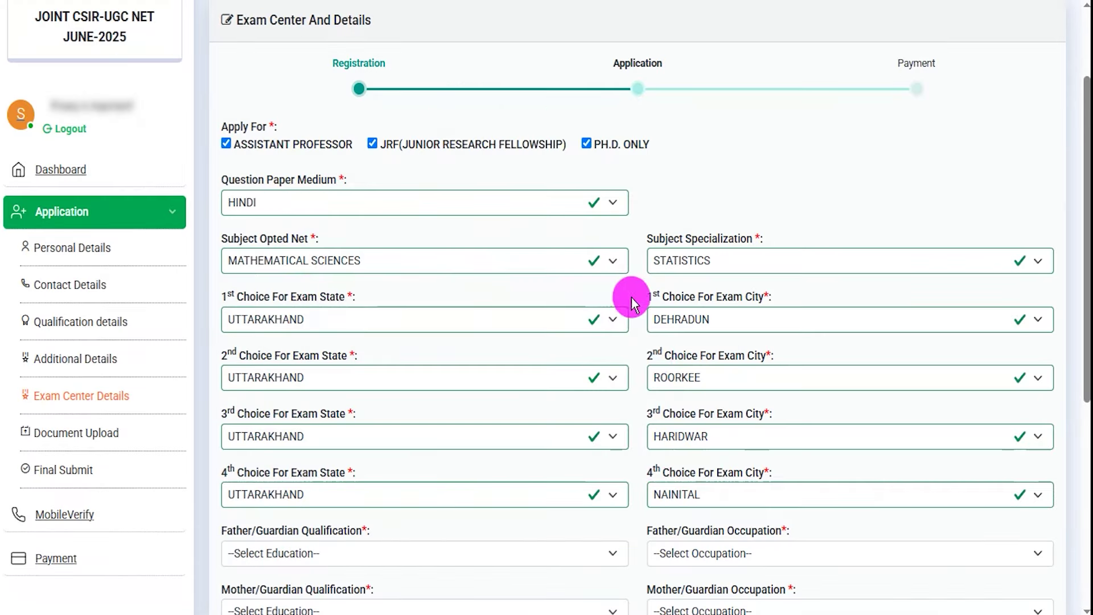
{"action": "left_click", "coordinate": [370, 319]}
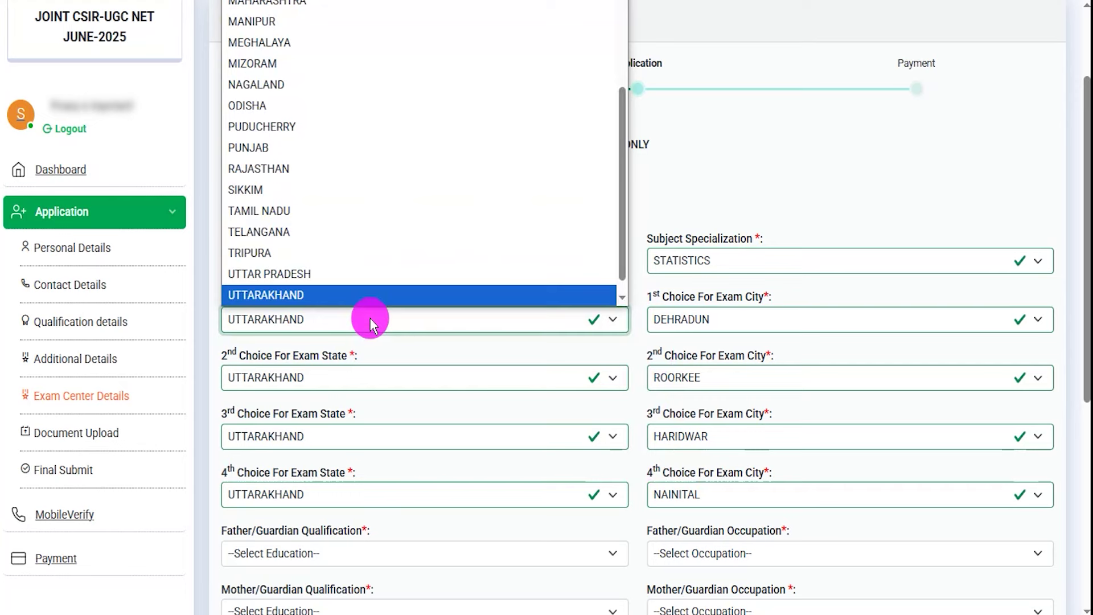
{"action": "left_click", "coordinate": [370, 318]}
{"action": "left_click", "coordinate": [736, 321]}
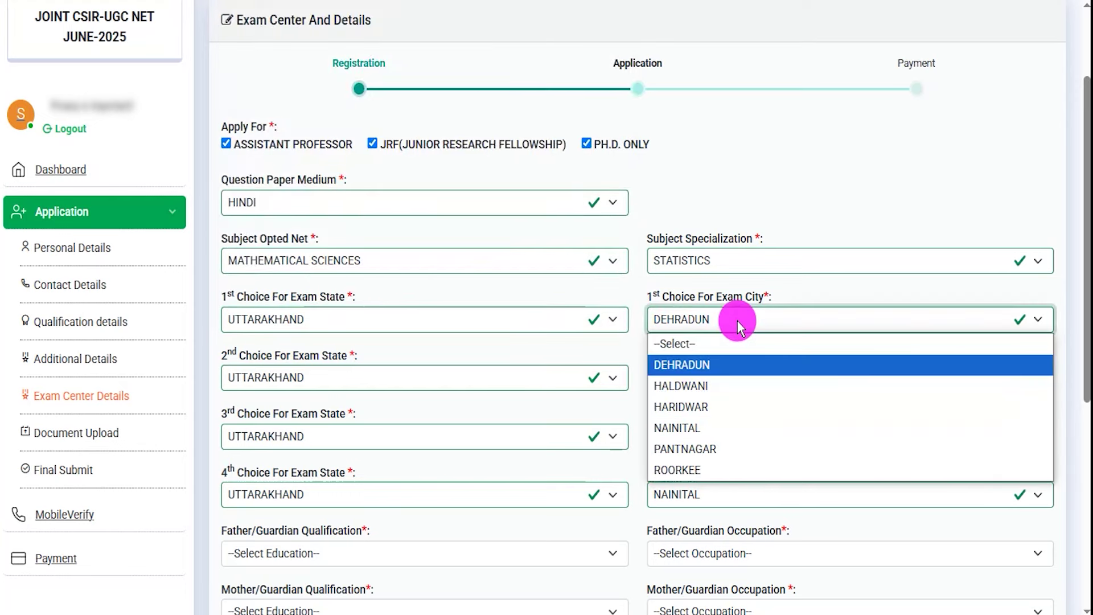
{"action": "left_click", "coordinate": [736, 320]}
{"action": "left_click", "coordinate": [358, 373]}
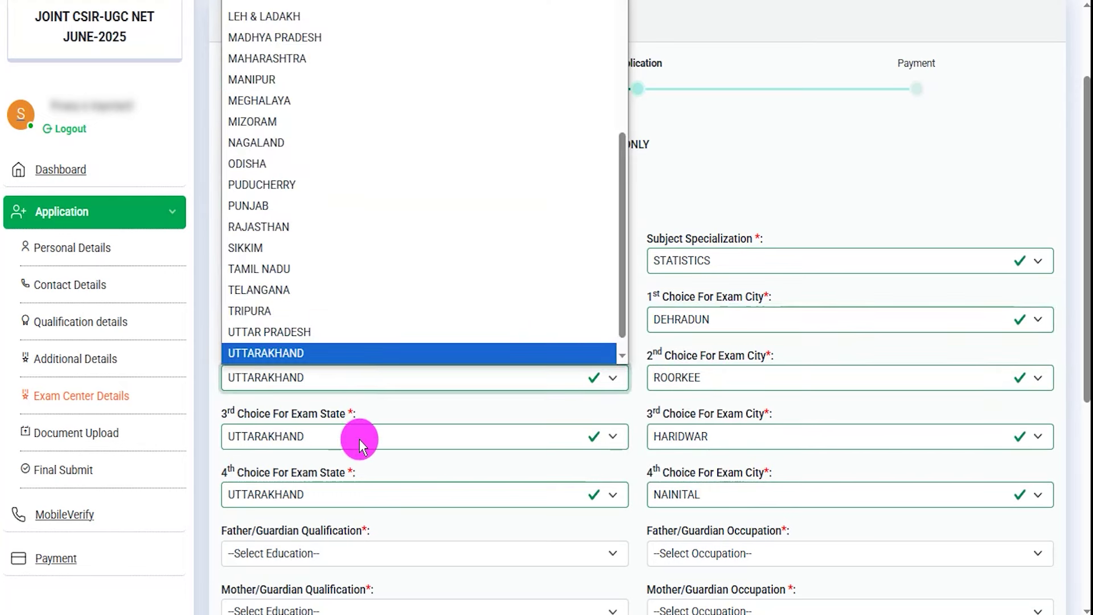
{"action": "left_click", "coordinate": [718, 382]}
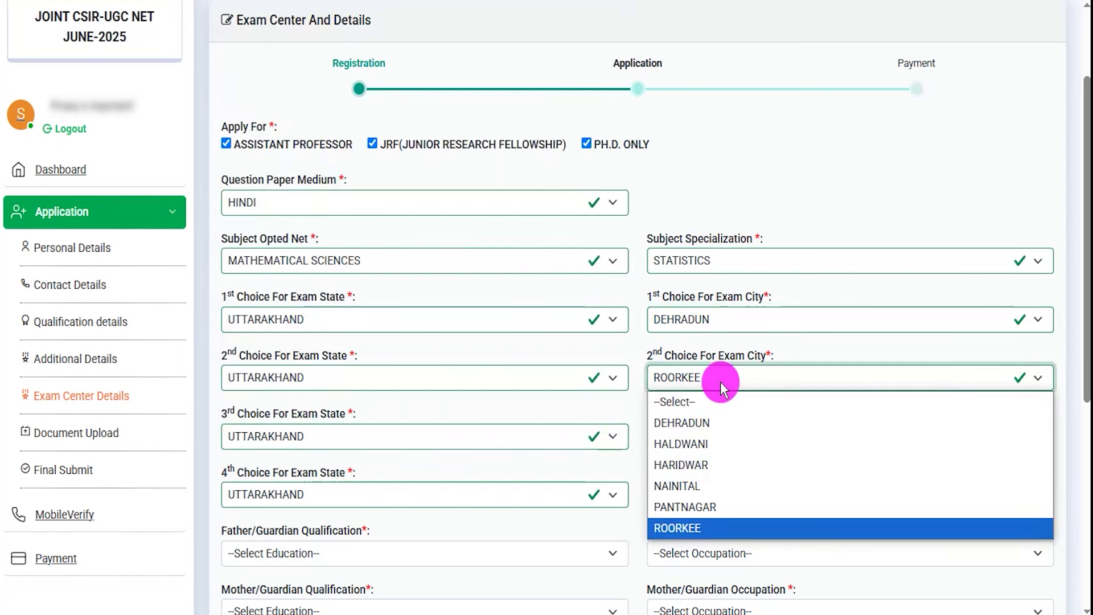
{"action": "left_click", "coordinate": [732, 319]}
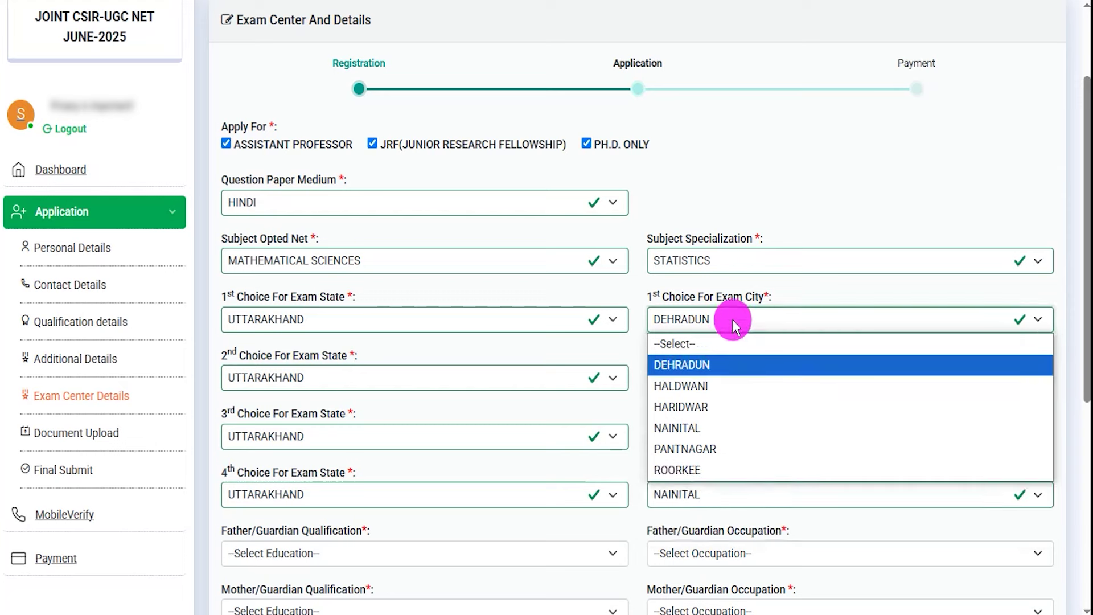
{"action": "left_click", "coordinate": [732, 319]}
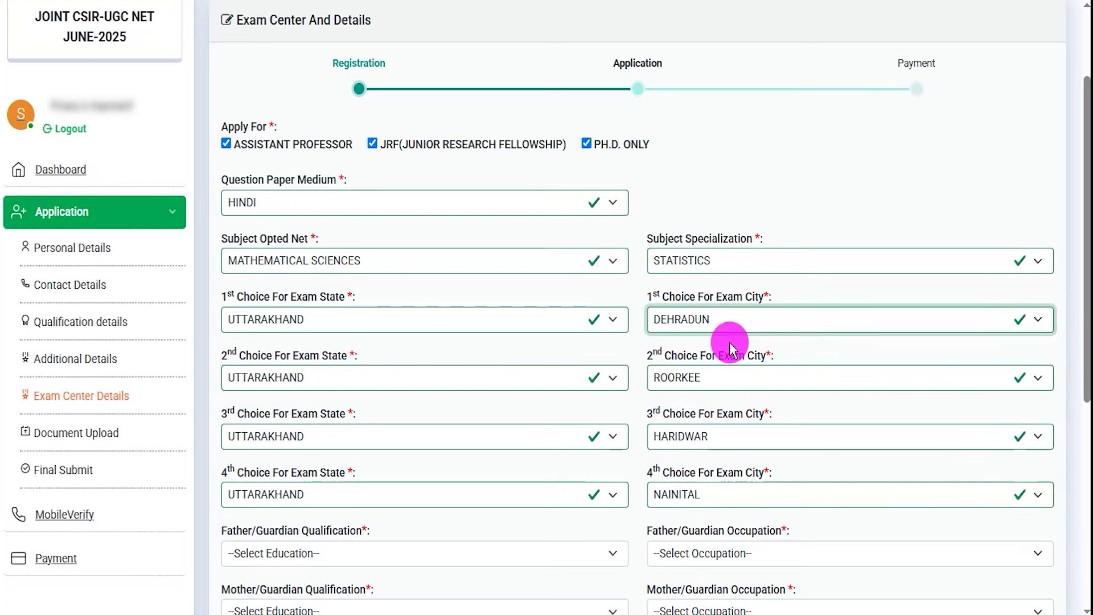
{"action": "left_click", "coordinate": [639, 508]}
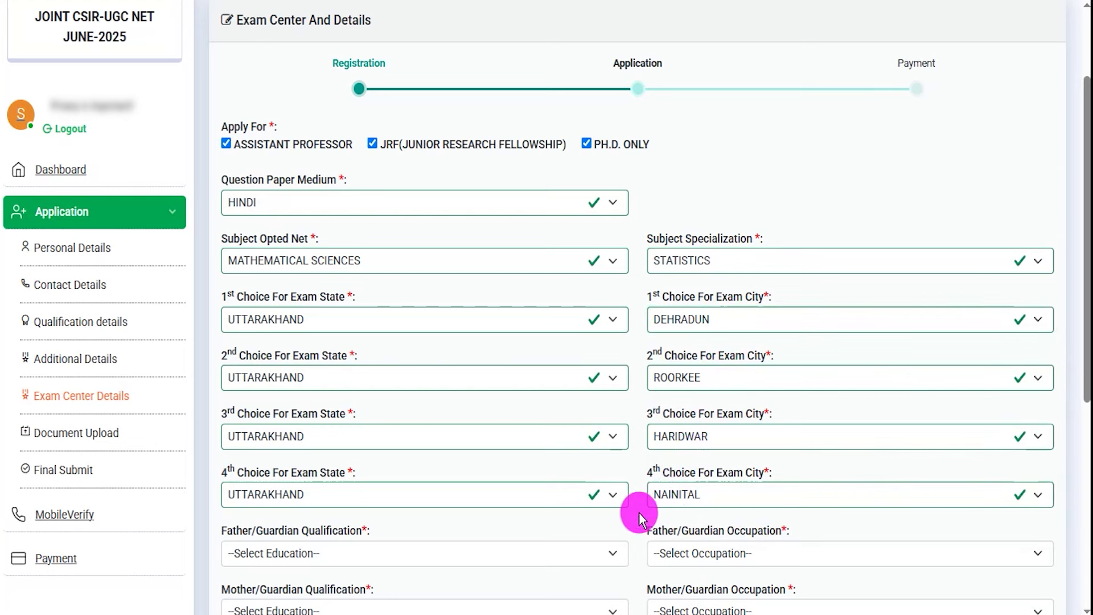
Set father/guardian qualification to GRADUATE and father's occupation to PHARMACY
{"action": "left_click_drag", "start_coordinate": [241, 530], "coordinate": [317, 544]}
{"action": "left_click", "coordinate": [316, 555]}
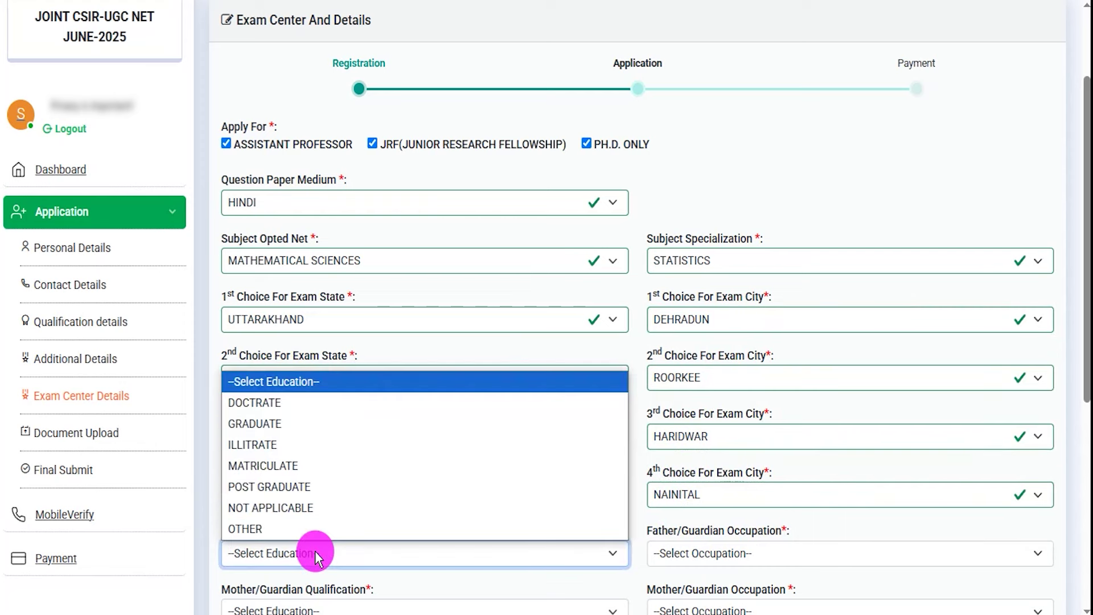
{"action": "left_click", "coordinate": [278, 428]}
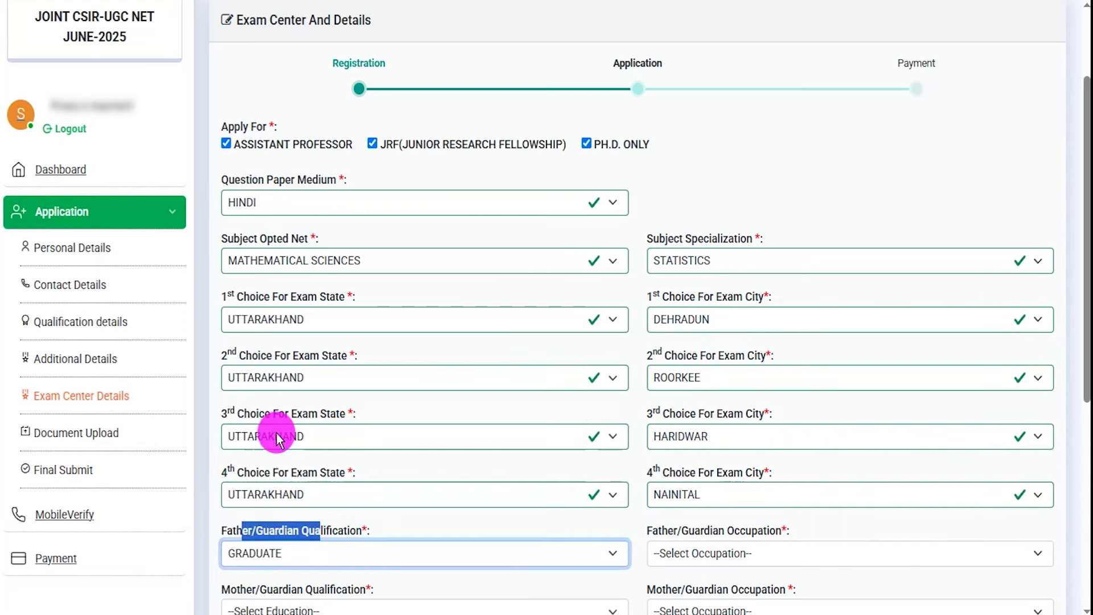
{"action": "left_click", "coordinate": [718, 552]}
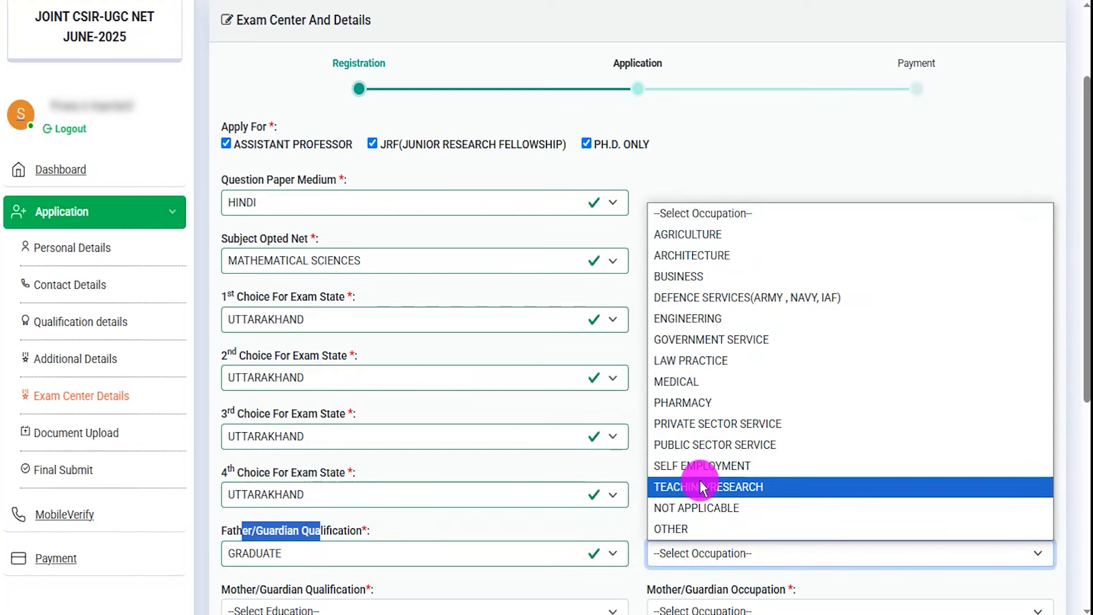
{"action": "left_click", "coordinate": [683, 403]}
Set mother's qualification to GRADUATE and mother's occupation to BUSINESS
{"action": "scroll", "coordinate": [342, 322], "scroll_direction": "down", "scroll_amount": 6}
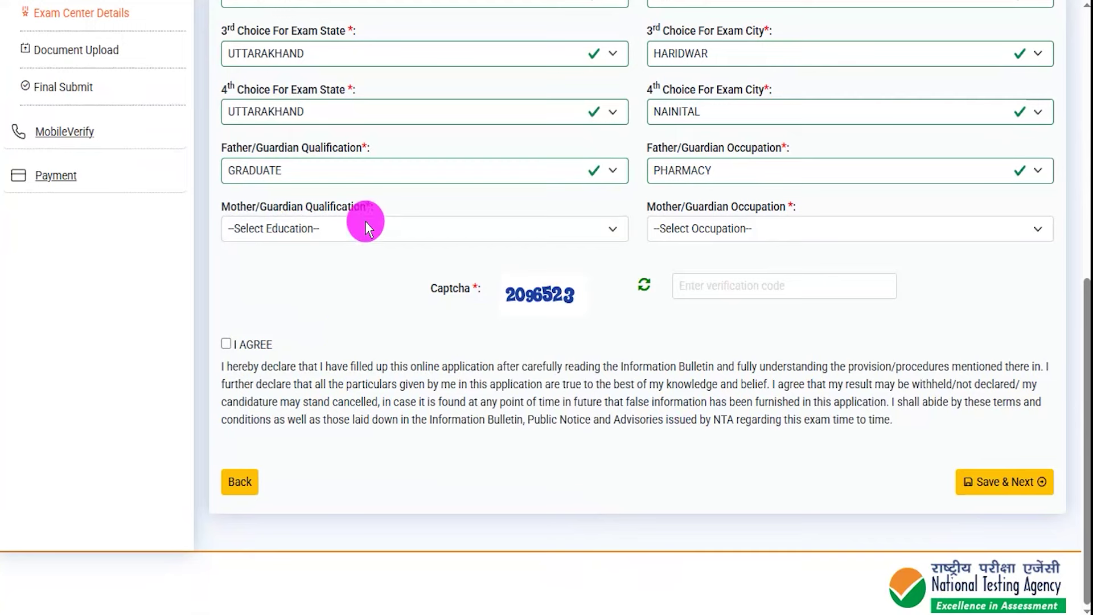
{"action": "left_click", "coordinate": [341, 228]}
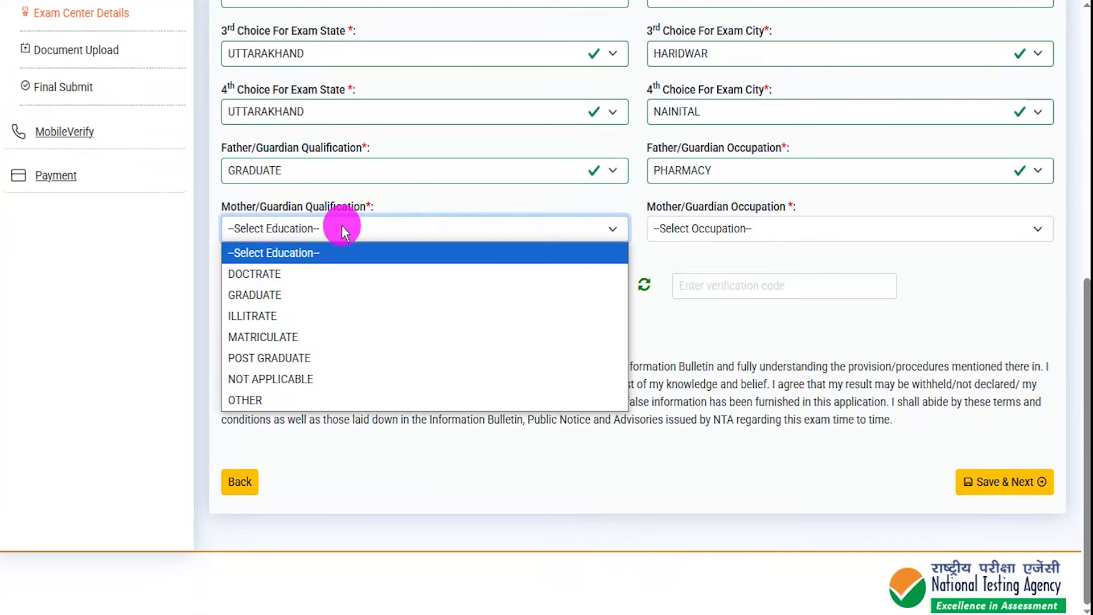
{"action": "left_click", "coordinate": [278, 295]}
{"action": "left_click", "coordinate": [713, 231]}
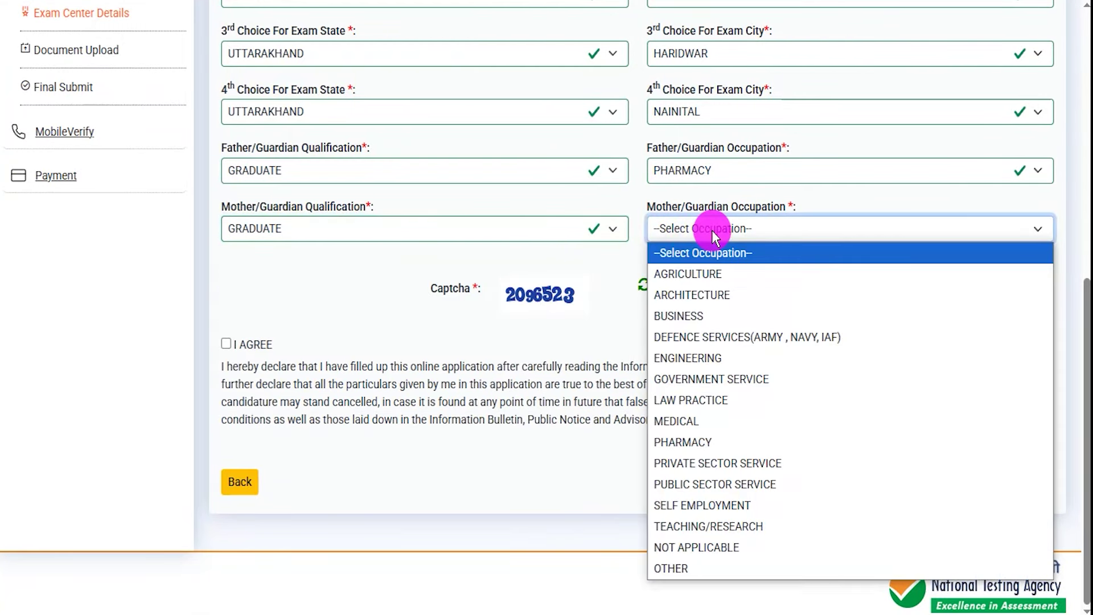
{"action": "left_click", "coordinate": [692, 316]}
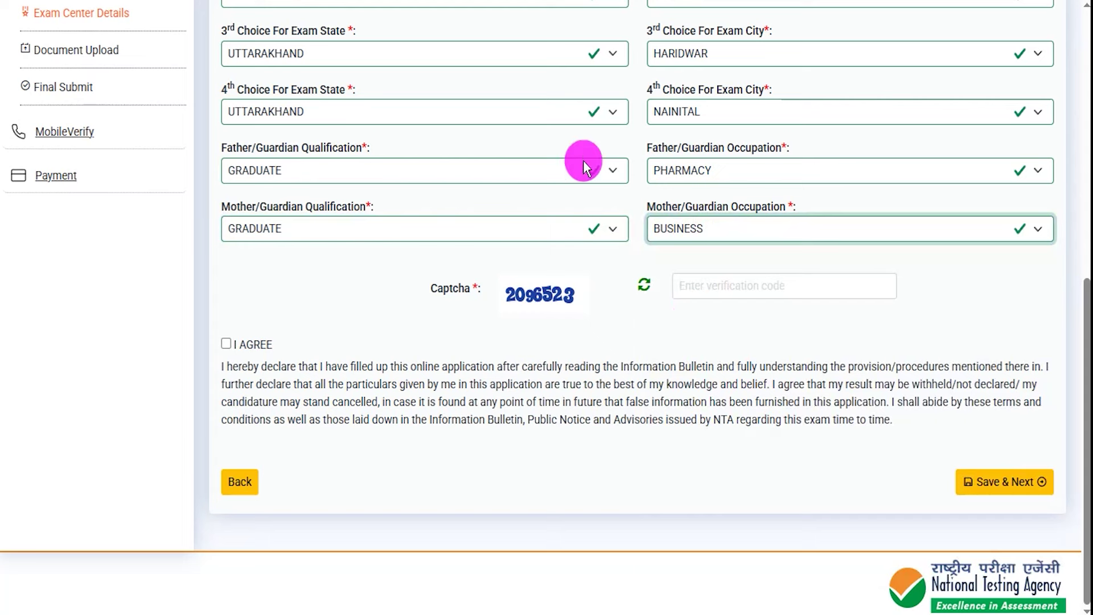
{"action": "left_click_drag", "start_coordinate": [525, 310], "coordinate": [613, 310]}
{"action": "left_click_drag", "start_coordinate": [754, 292], "coordinate": [808, 255]}
{"action": "left_click_drag", "start_coordinate": [227, 343], "coordinate": [275, 313]}
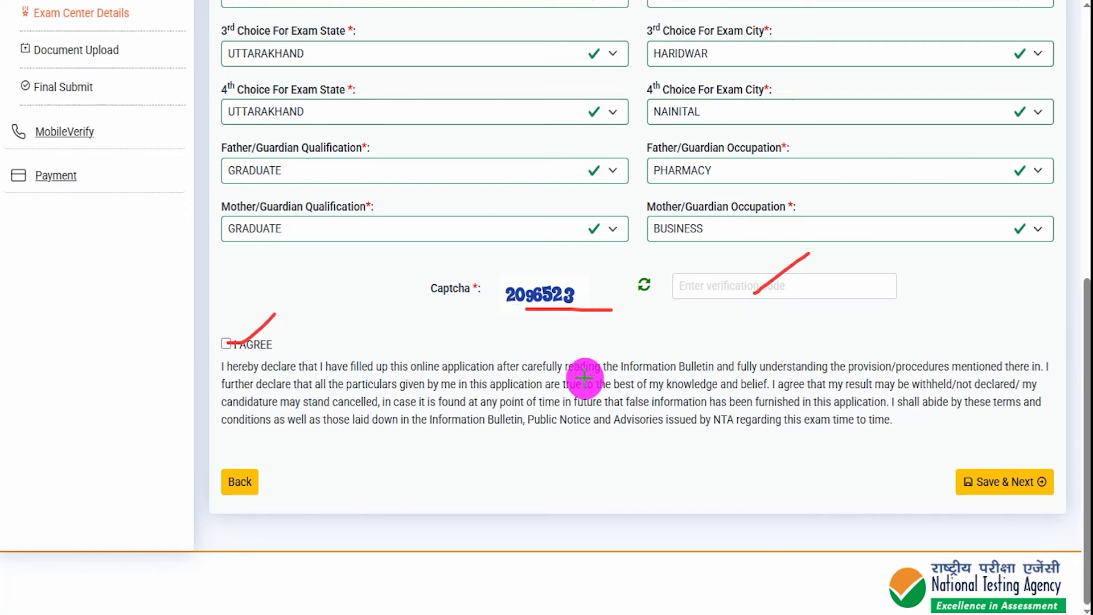
{"action": "mouse_move", "coordinate": [724, 482]}
{"action": "left_mouse_down"}
{"action": "mouse_move", "coordinate": [922, 493]}
{"action": "mouse_move", "coordinate": [948, 484]}
{"action": "left_mouse_up"}
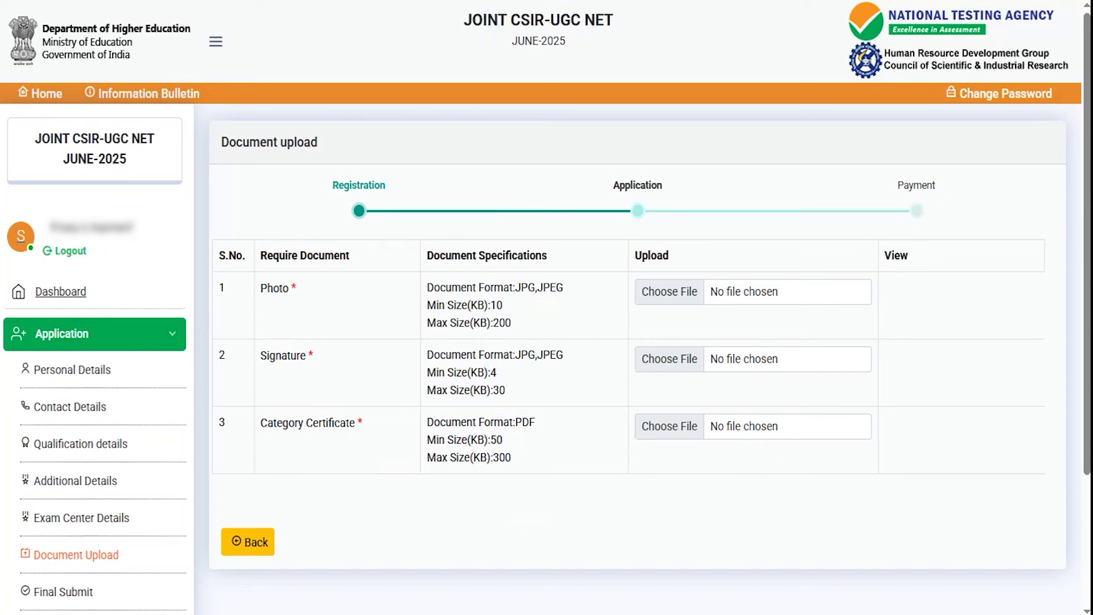
Review the format and size limits for the photo, signature and category certificate uploads
{"action": "left_click_drag", "start_coordinate": [268, 303], "coordinate": [329, 301]}
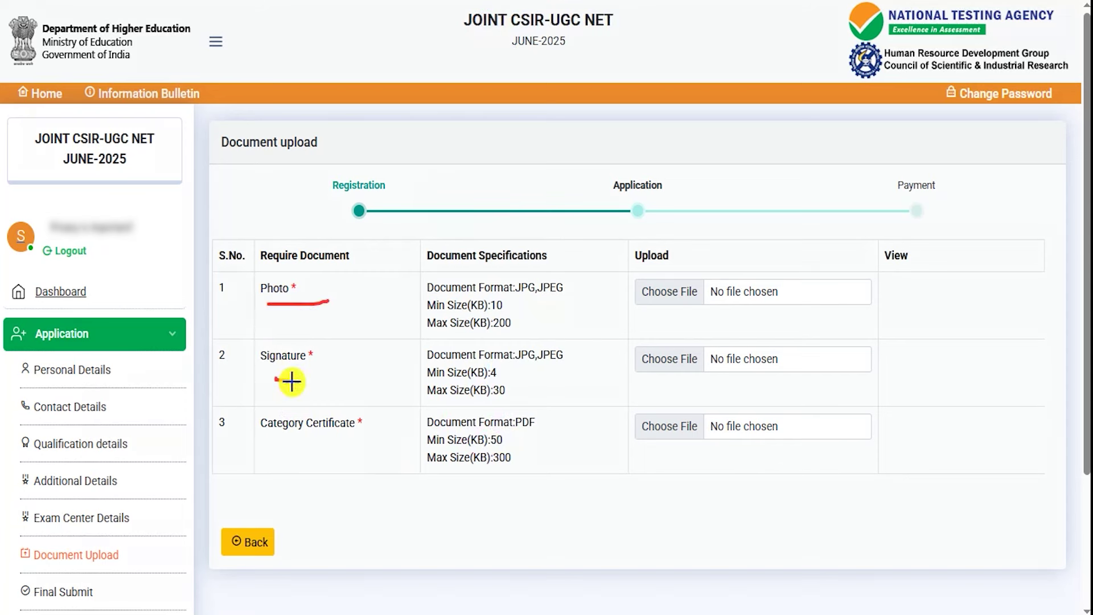
{"action": "left_click_drag", "start_coordinate": [274, 377], "coordinate": [327, 385]}
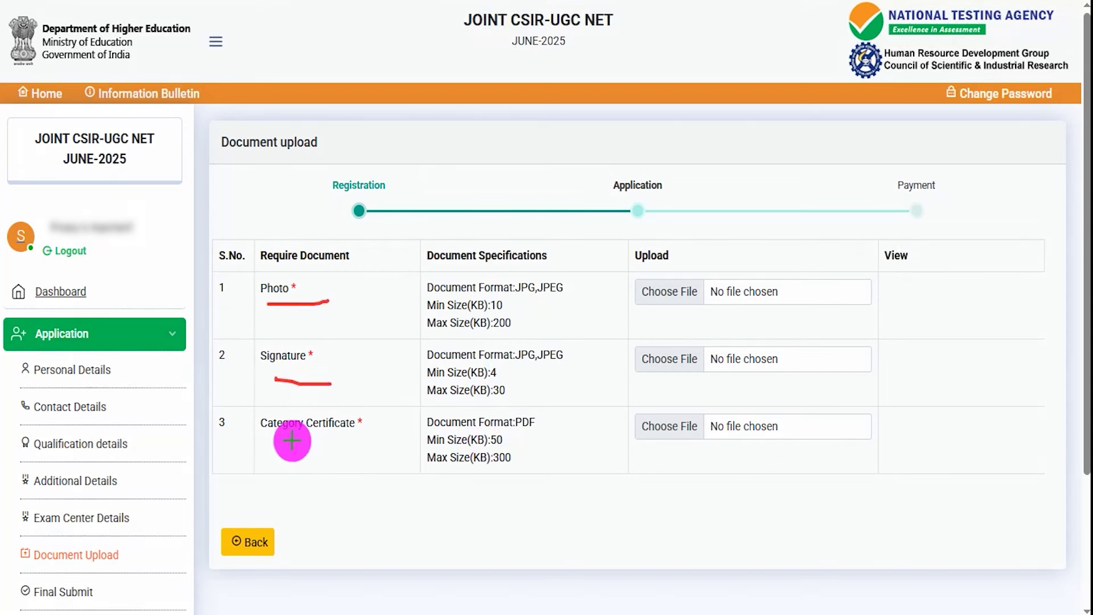
{"action": "left_click_drag", "start_coordinate": [279, 440], "coordinate": [363, 440]}
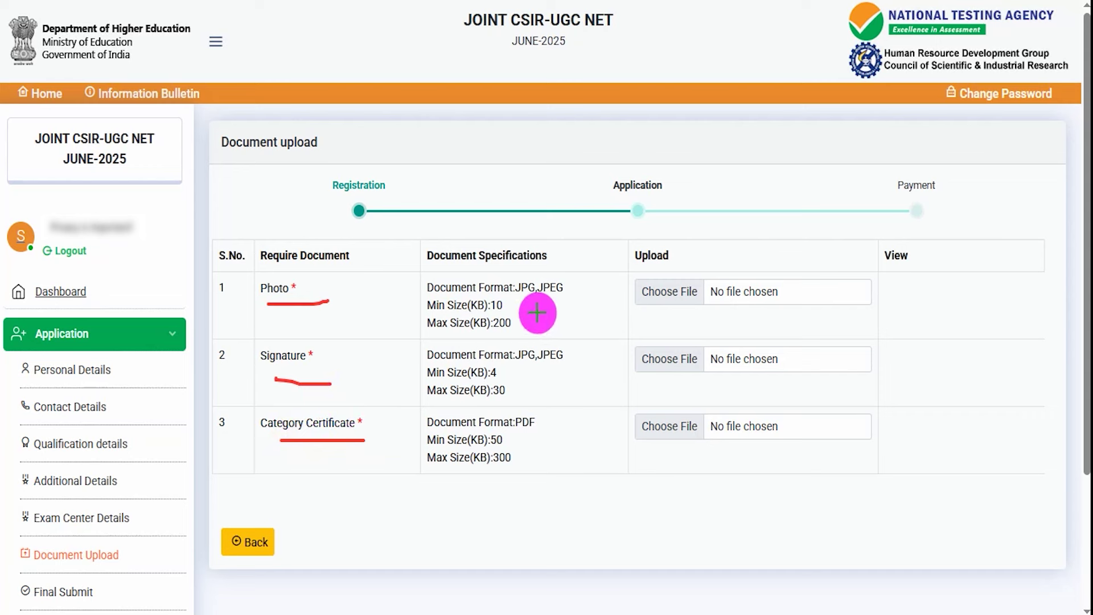
{"action": "left_click_drag", "start_coordinate": [510, 308], "coordinate": [534, 319]}
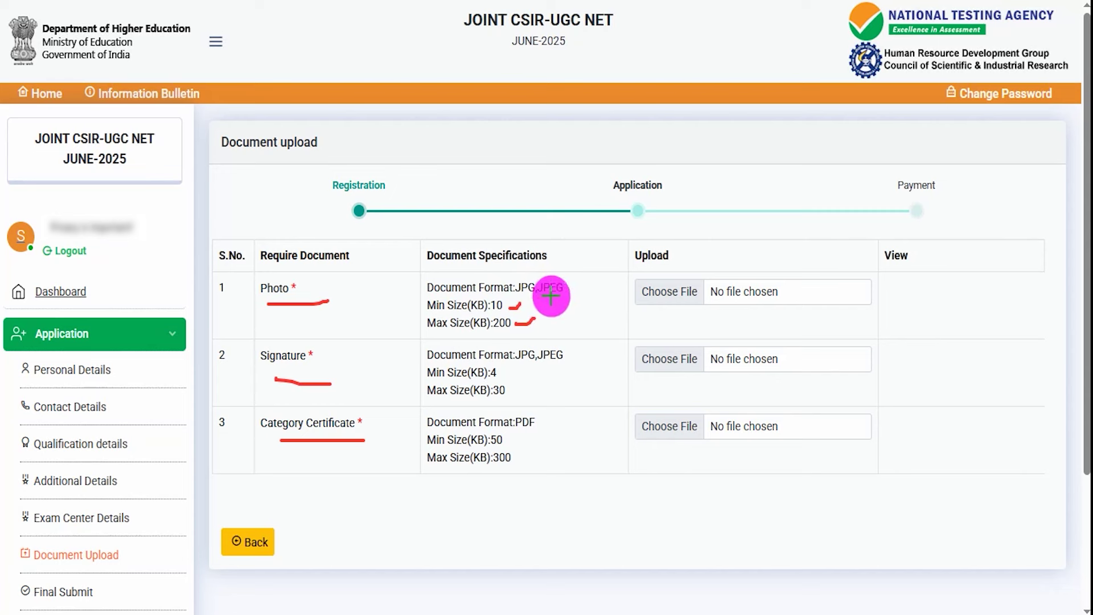
{"action": "left_click_drag", "start_coordinate": [574, 288], "coordinate": [591, 278]}
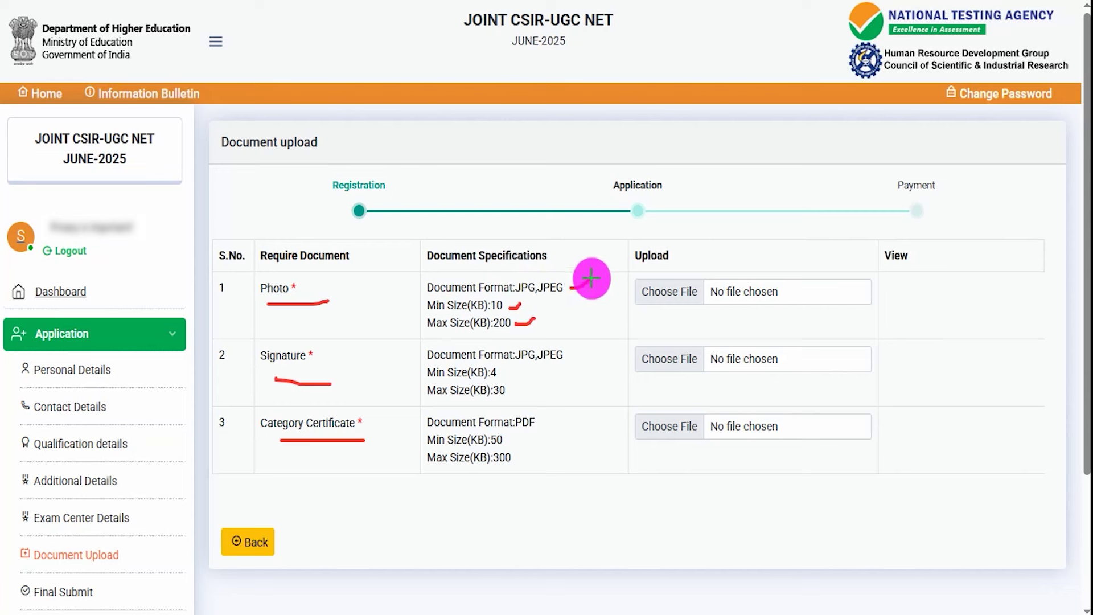
{"action": "mouse_move", "coordinate": [526, 363]}
{"action": "left_mouse_down"}
{"action": "mouse_move", "coordinate": [562, 363]}
{"action": "mouse_move", "coordinate": [519, 361]}
{"action": "mouse_move", "coordinate": [540, 380]}
{"action": "left_mouse_up"}
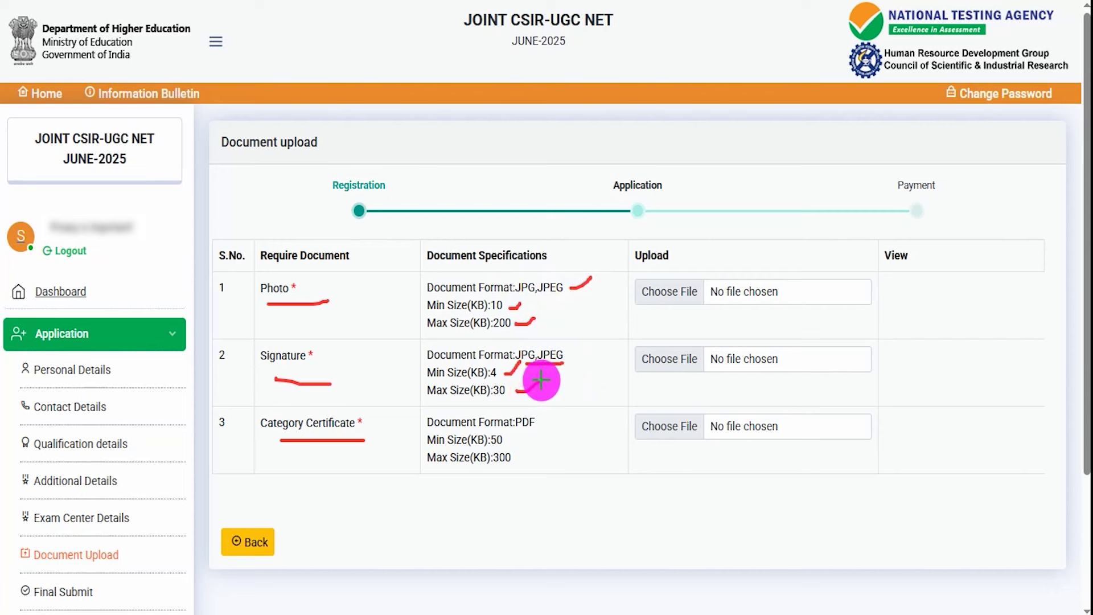
{"action": "mouse_move", "coordinate": [520, 429]}
{"action": "left_mouse_down"}
{"action": "mouse_move", "coordinate": [545, 429]}
{"action": "mouse_move", "coordinate": [512, 447]}
{"action": "mouse_move", "coordinate": [513, 435]}
{"action": "mouse_move", "coordinate": [524, 455]}
{"action": "mouse_move", "coordinate": [548, 441]}
{"action": "left_mouse_up"}
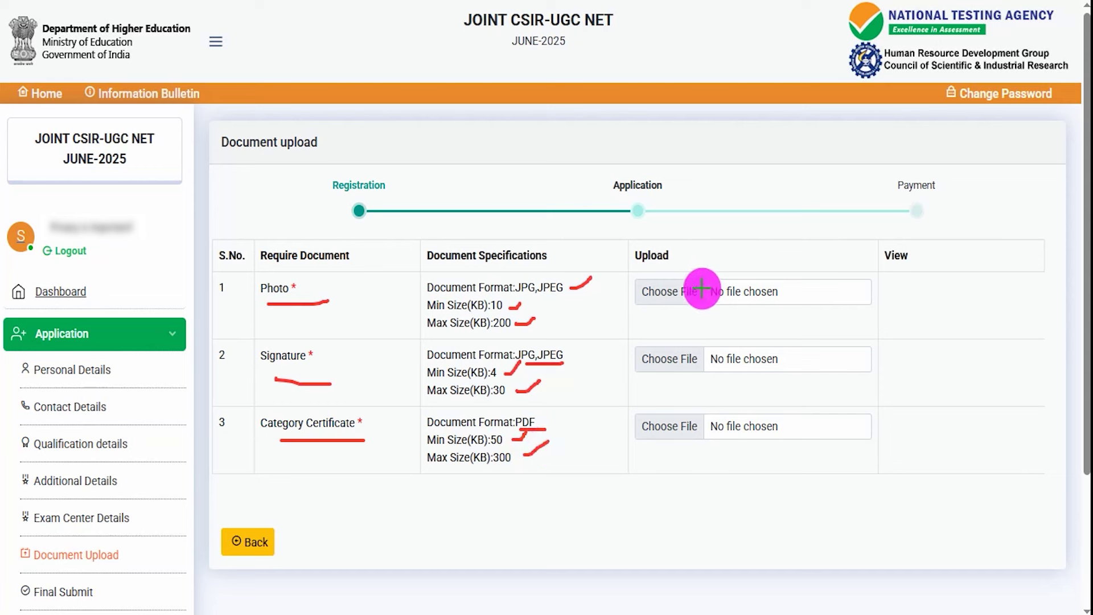
{"action": "left_click_drag", "start_coordinate": [699, 283], "coordinate": [715, 263]}
{"action": "left_click_drag", "start_coordinate": [719, 329], "coordinate": [700, 354]}
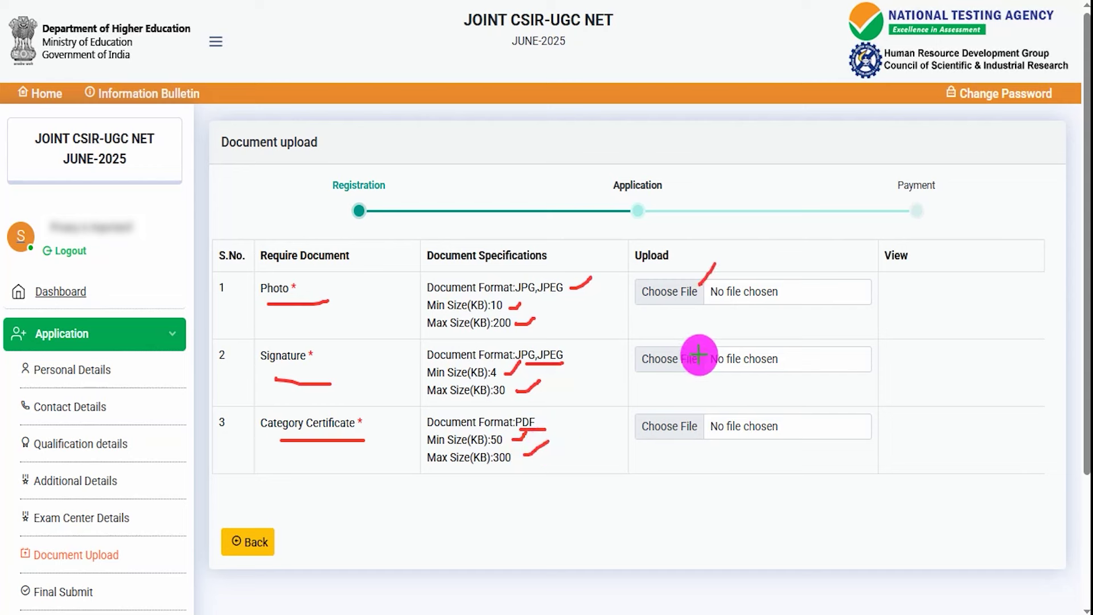
{"action": "left_click_drag", "start_coordinate": [699, 422], "coordinate": [736, 382]}
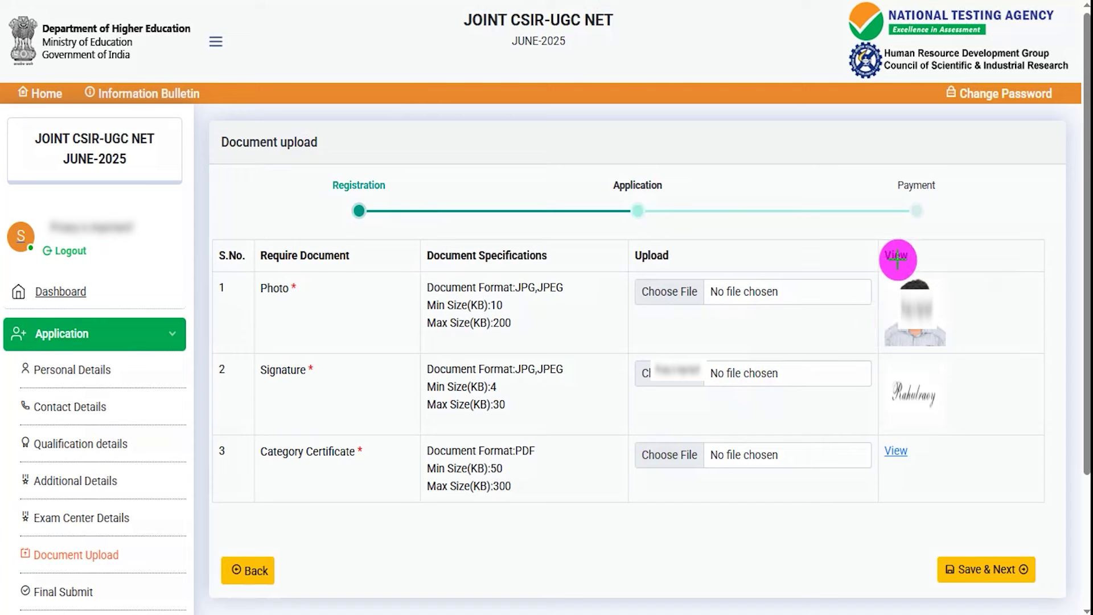
Check the uploaded photo, signature and category certificate in the application preview
{"action": "left_click_drag", "start_coordinate": [672, 575], "coordinate": [931, 572]}
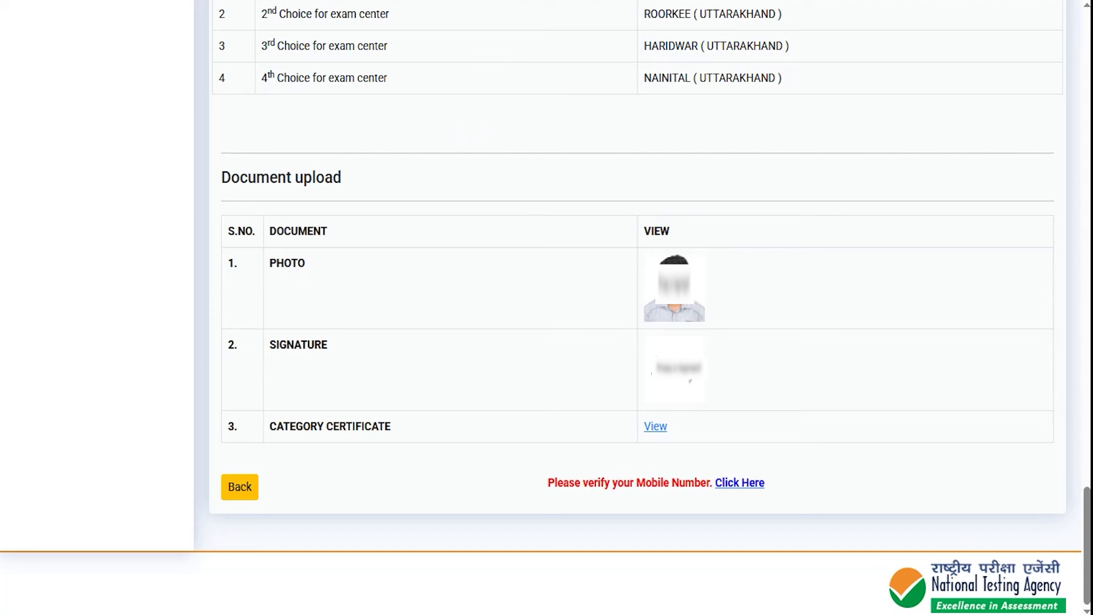
Open the Mobile Verify form from the 'Please verify your Mobile Number' link
{"action": "left_click_drag", "start_coordinate": [433, 481], "coordinate": [264, 488]}
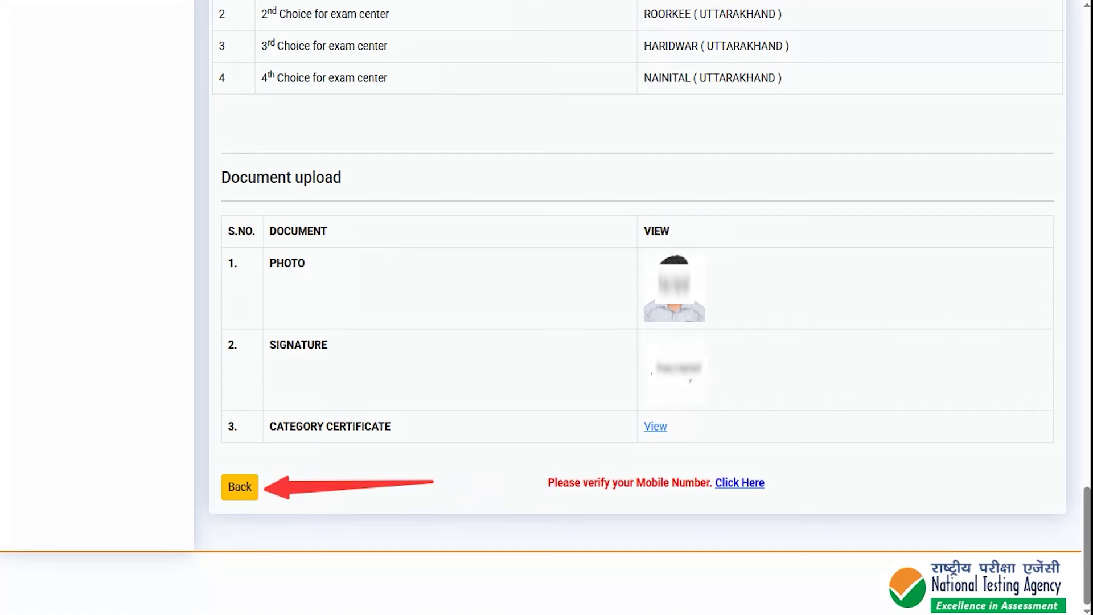
{"action": "mouse_move", "coordinate": [528, 443]}
{"action": "left_mouse_down"}
{"action": "mouse_move", "coordinate": [780, 483]}
{"action": "mouse_move", "coordinate": [833, 513]}
{"action": "left_mouse_up"}
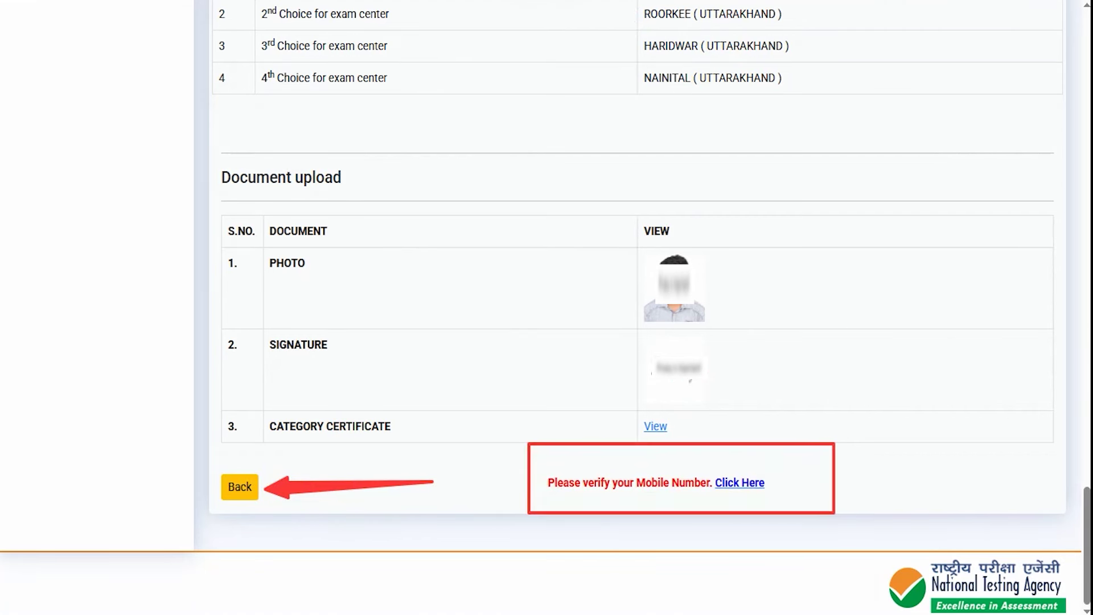
{"action": "left_click_drag", "start_coordinate": [820, 456], "coordinate": [770, 481]}
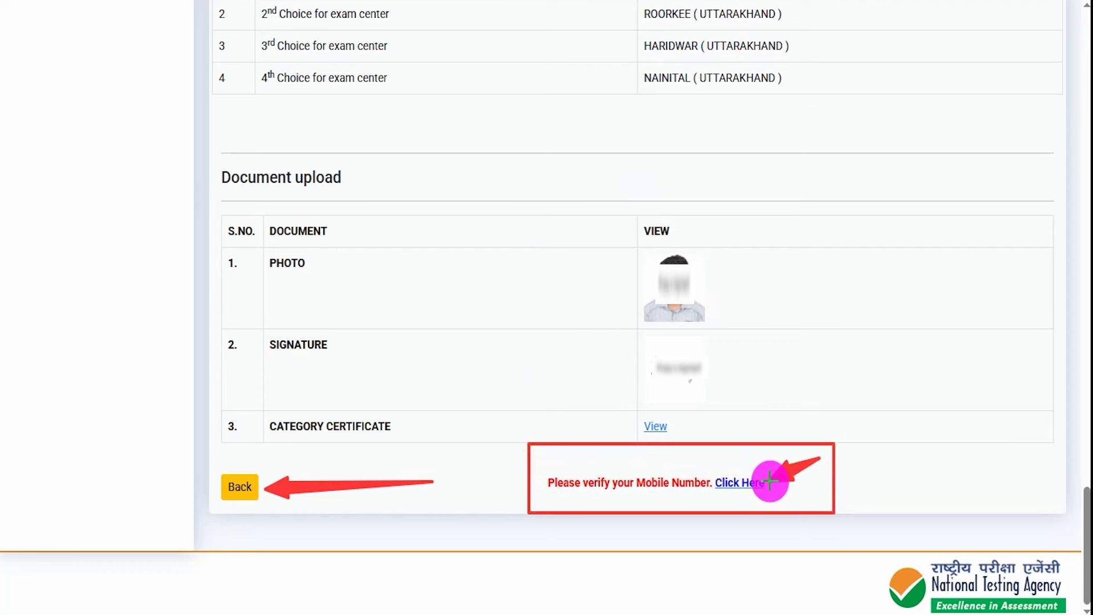
{"action": "left_click", "coordinate": [763, 484]}
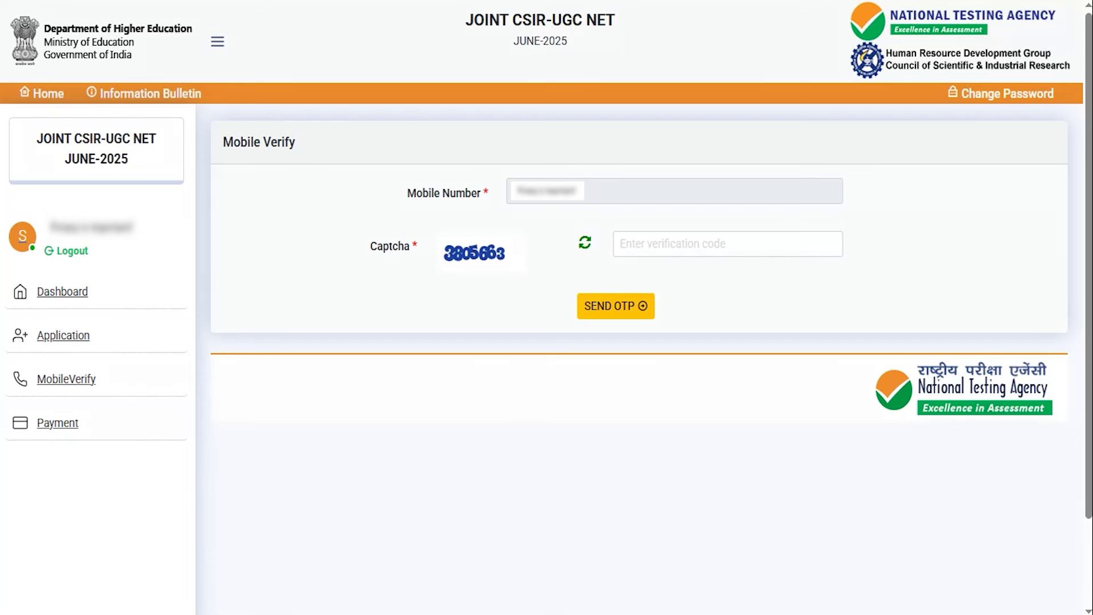
Enter the captcha, request the OTP, then enter the OTP and new captcha to verify
{"action": "left_click_drag", "start_coordinate": [449, 272], "coordinate": [518, 272]}
{"action": "left_click_drag", "start_coordinate": [697, 247], "coordinate": [746, 214]}
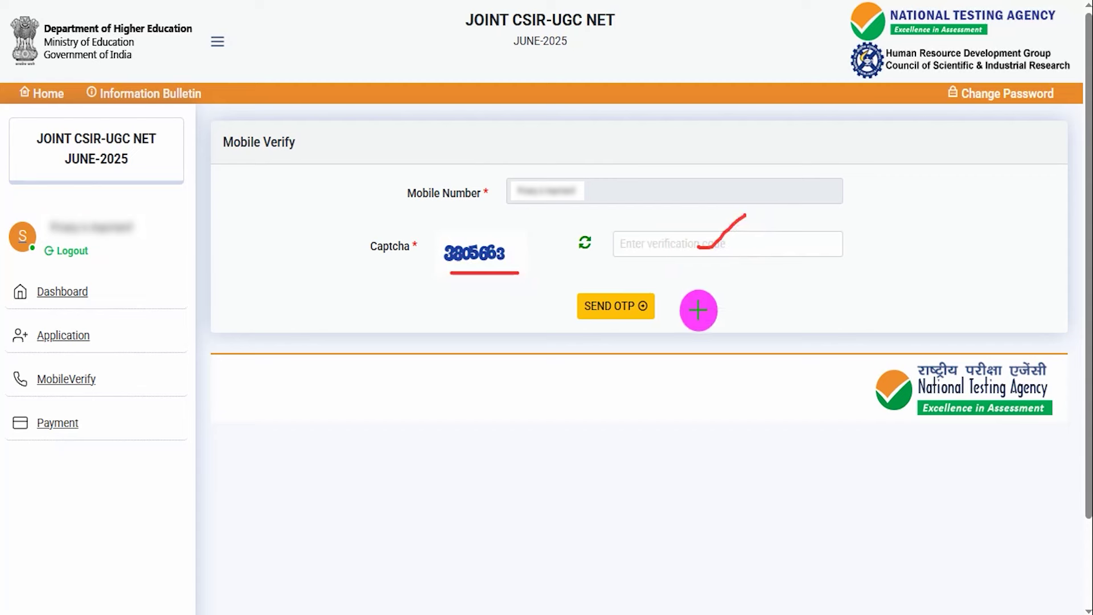
{"action": "mouse_move", "coordinate": [630, 281]}
{"action": "left_mouse_down"}
{"action": "mouse_move", "coordinate": [575, 326]}
{"action": "mouse_move", "coordinate": [700, 285]}
{"action": "mouse_move", "coordinate": [639, 276]}
{"action": "left_mouse_up"}
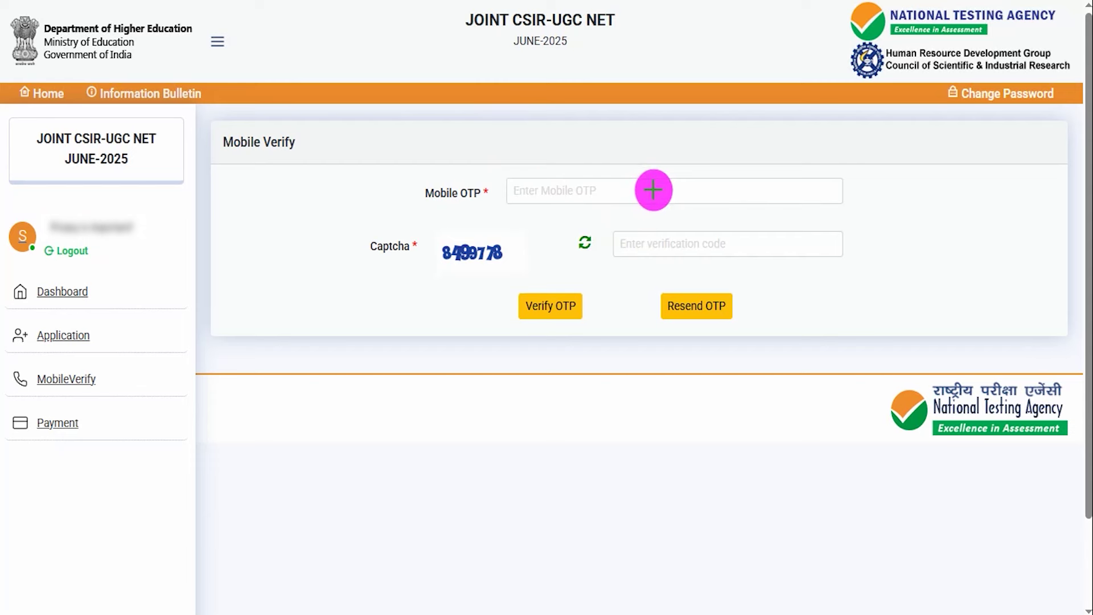
{"action": "left_click_drag", "start_coordinate": [653, 190], "coordinate": [686, 160]}
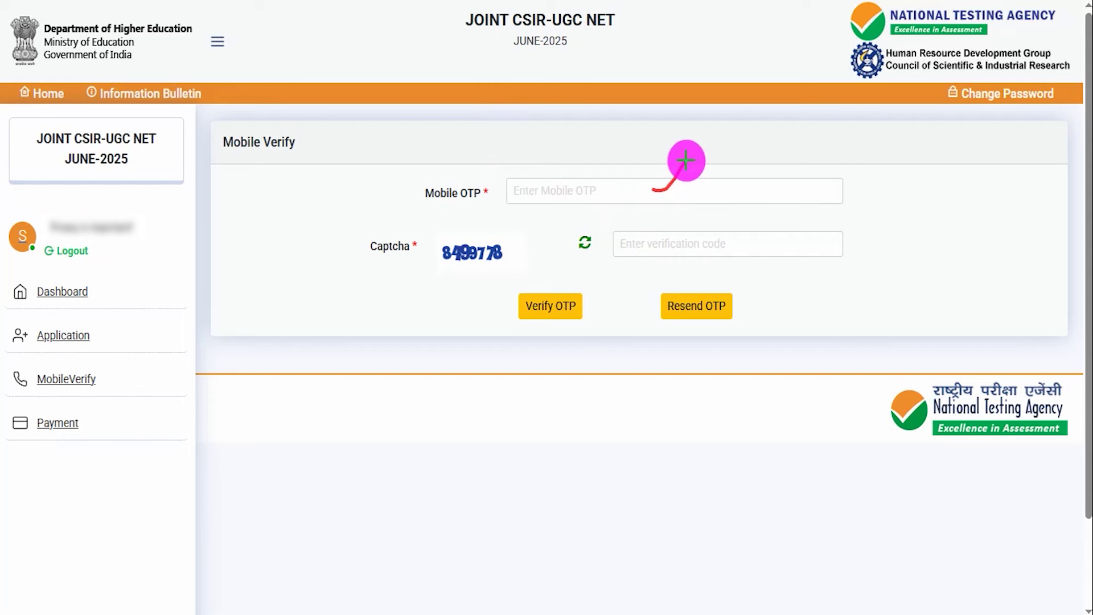
{"action": "left_click_drag", "start_coordinate": [454, 268], "coordinate": [503, 266]}
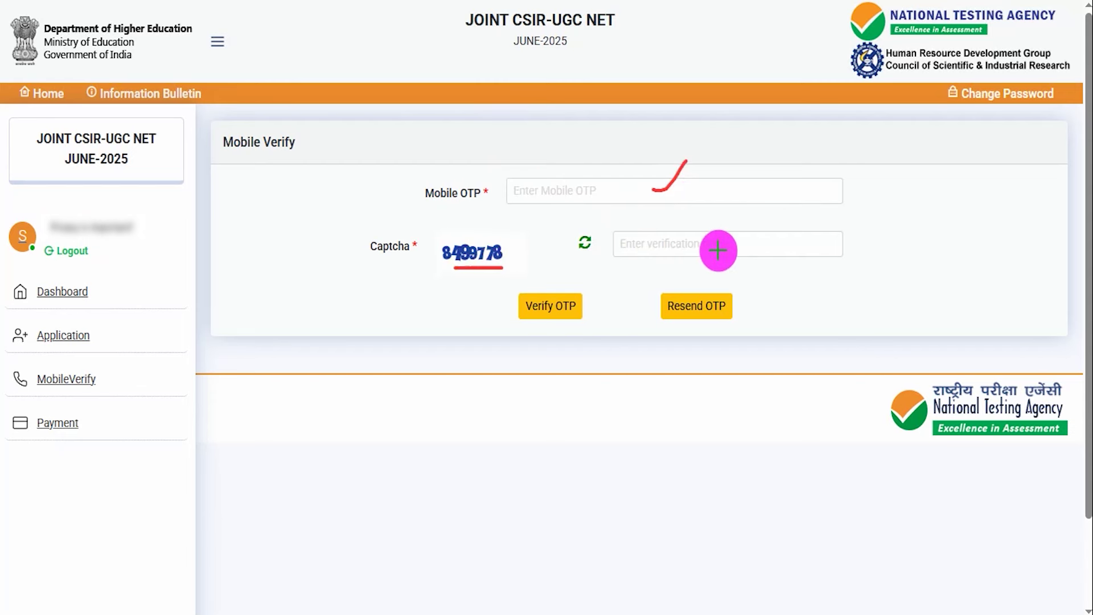
{"action": "left_click_drag", "start_coordinate": [722, 248], "coordinate": [760, 222]}
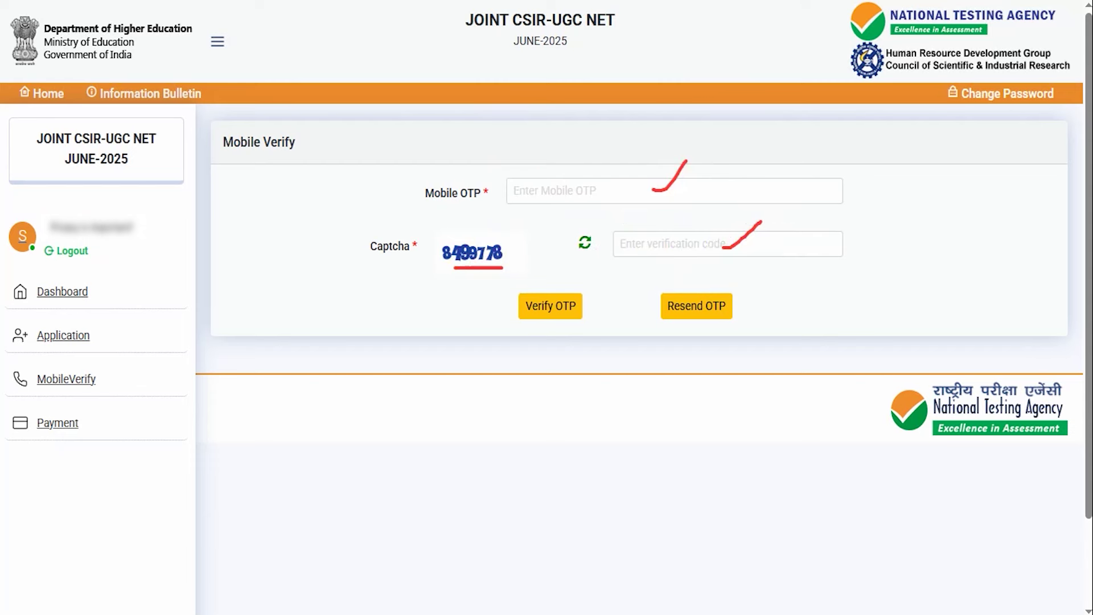
{"action": "left_click_drag", "start_coordinate": [353, 308], "coordinate": [517, 306]}
{"action": "left_click_drag", "start_coordinate": [886, 292], "coordinate": [732, 303]}
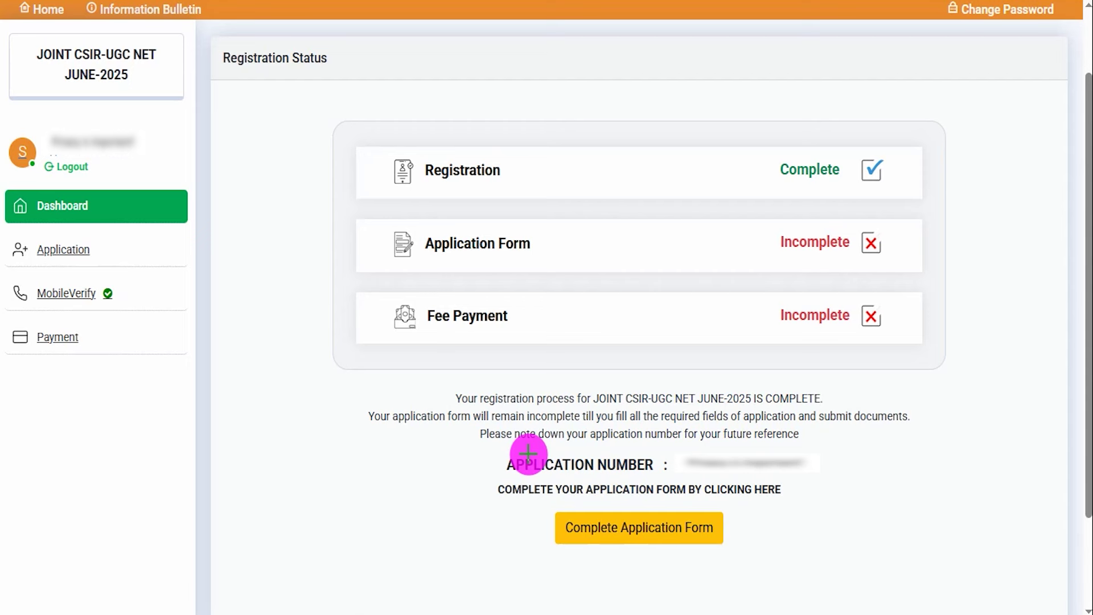
Review the application preview ending with the uploaded photo, signature and category certificate
{"action": "mouse_move", "coordinate": [502, 498]}
{"action": "left_mouse_down"}
{"action": "mouse_move", "coordinate": [622, 512]}
{"action": "mouse_move", "coordinate": [768, 559]}
{"action": "left_mouse_up"}
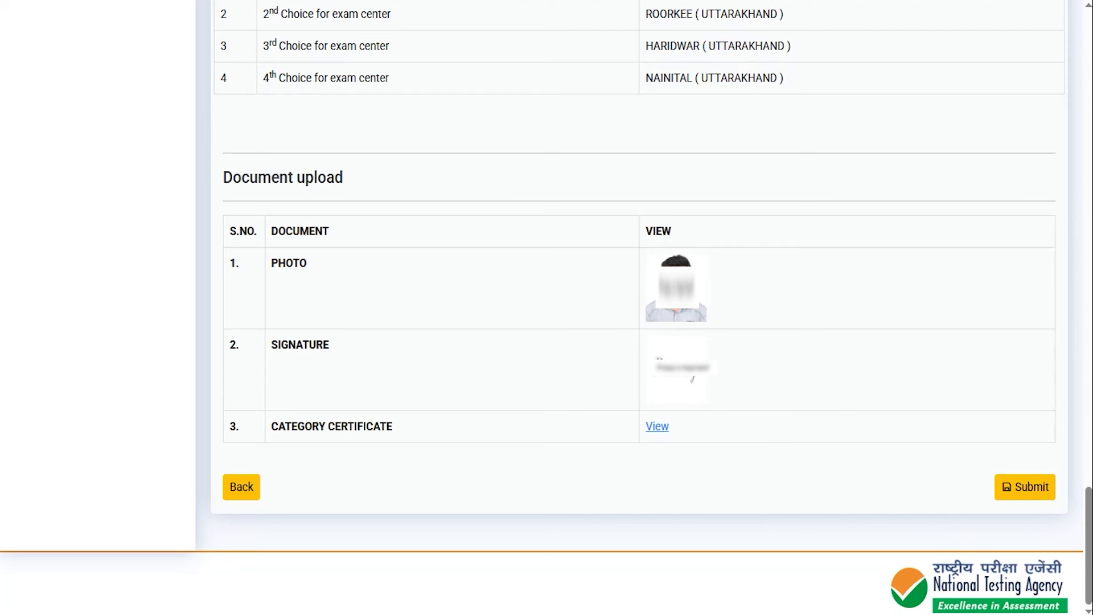
Check the listed exam centres and documents, then bring up the Review Page checklist
{"action": "left_click_drag", "start_coordinate": [464, 488], "coordinate": [276, 490]}
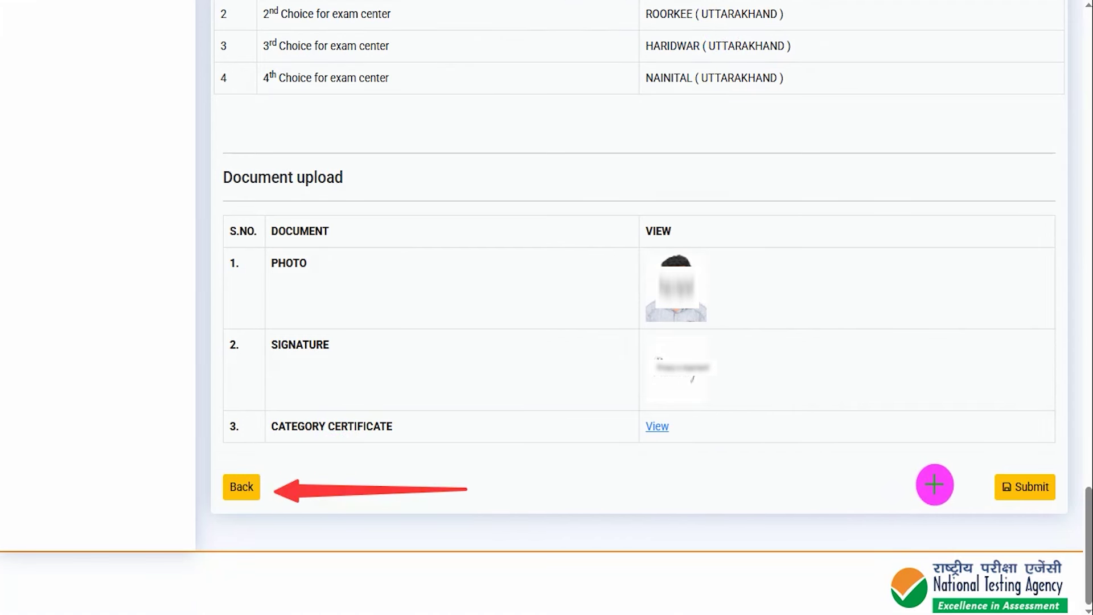
{"action": "left_click_drag", "start_coordinate": [798, 471], "coordinate": [987, 487]}
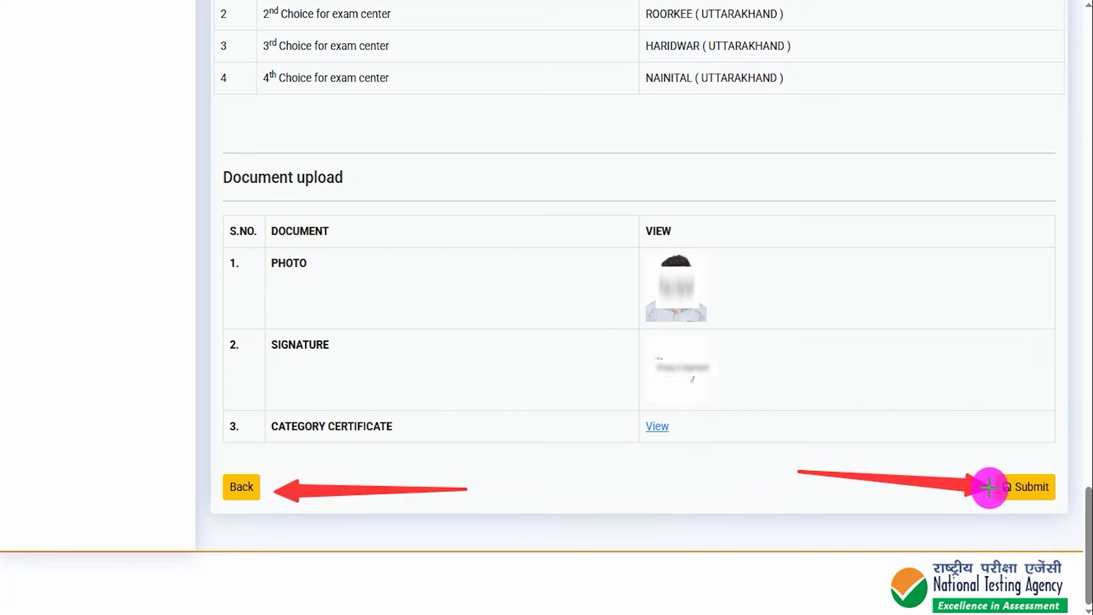
{"action": "left_click", "coordinate": [1019, 486]}
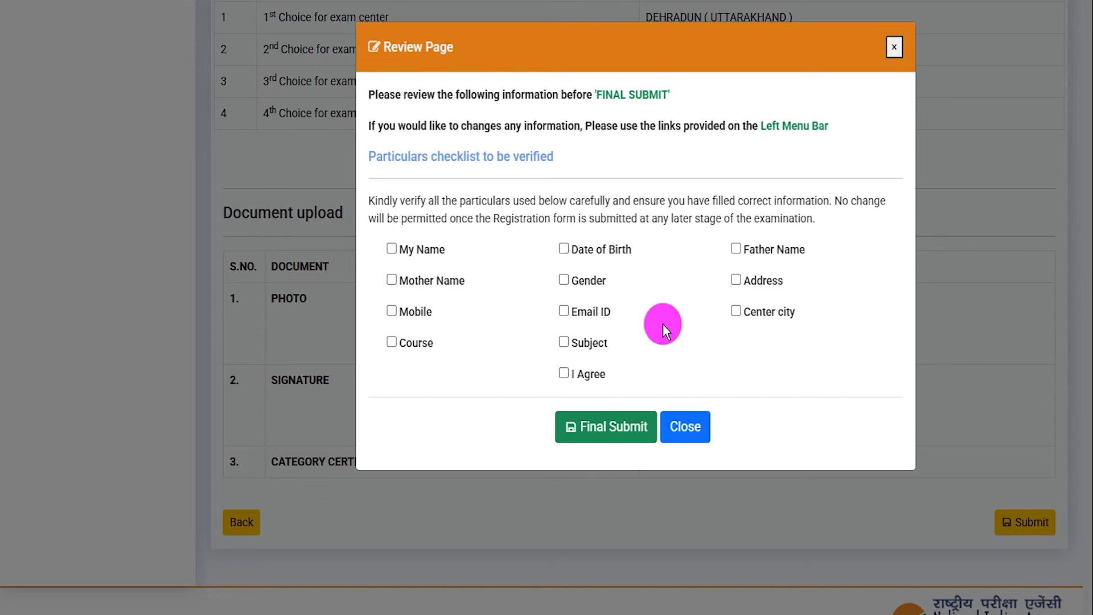
Tick every particular as verified, including I Agree, and final-submit the application
{"action": "left_click", "coordinate": [392, 249]}
{"action": "left_click", "coordinate": [392, 280]}
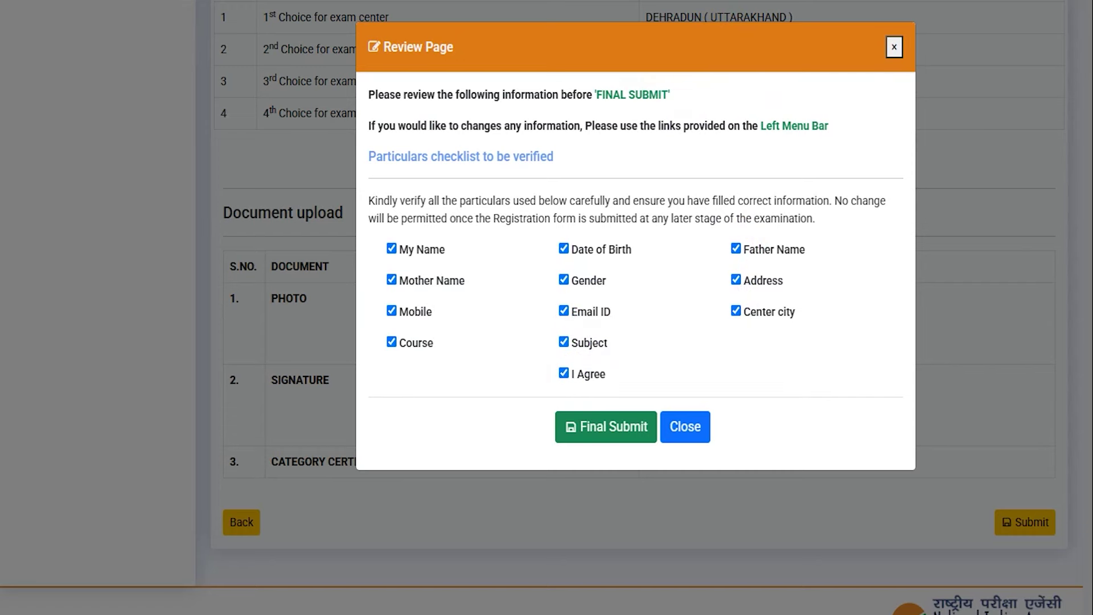
{"action": "left_click_drag", "start_coordinate": [410, 425], "coordinate": [543, 426]}
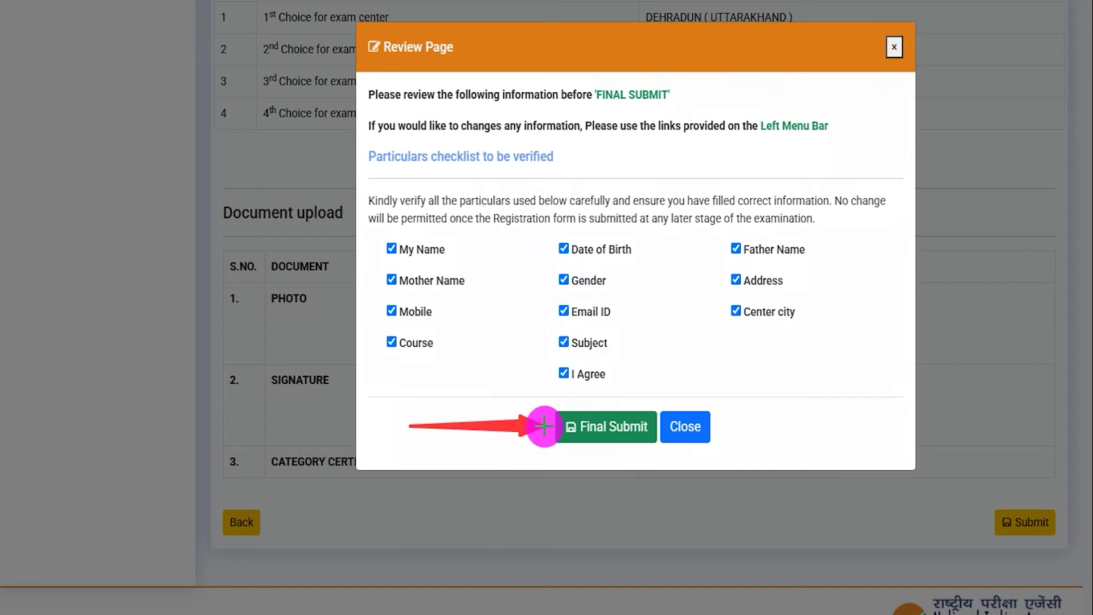
{"action": "left_click", "coordinate": [606, 426]}
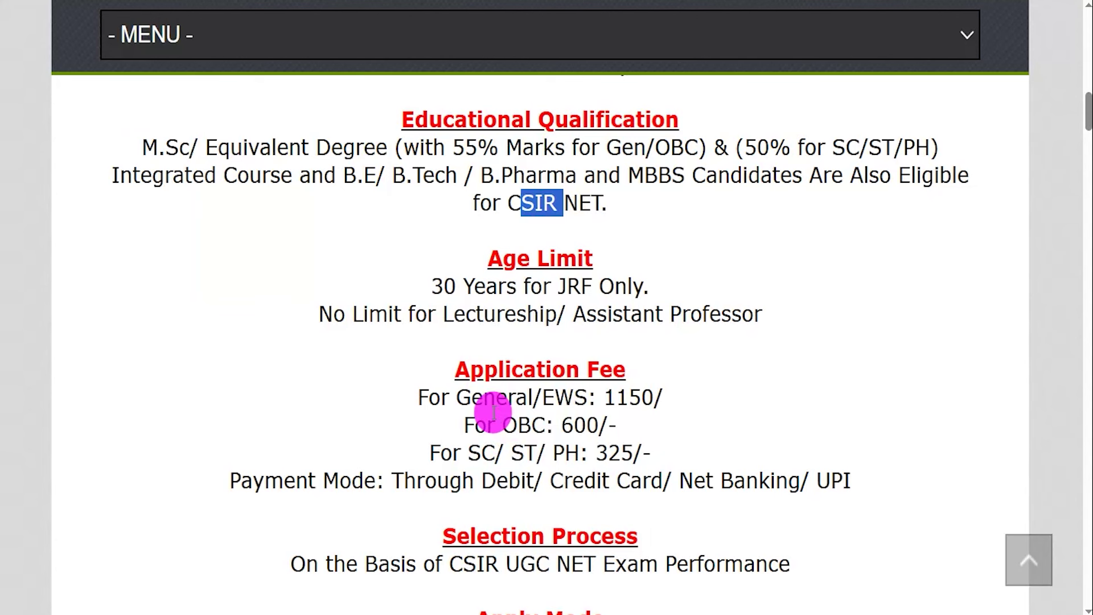
{"action": "left_click_drag", "start_coordinate": [457, 396], "coordinate": [640, 398]}
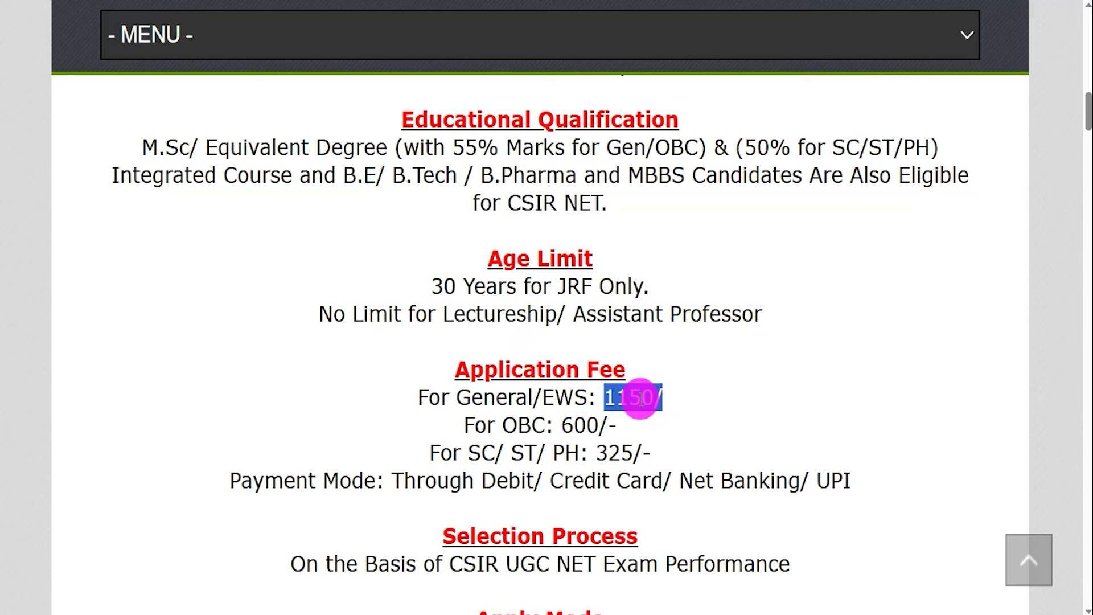
{"action": "left_click", "coordinate": [537, 421]}
{"action": "left_click_drag", "start_coordinate": [563, 426], "coordinate": [595, 425]}
{"action": "left_click", "coordinate": [500, 447]}
{"action": "left_click_drag", "start_coordinate": [481, 453], "coordinate": [642, 452]}
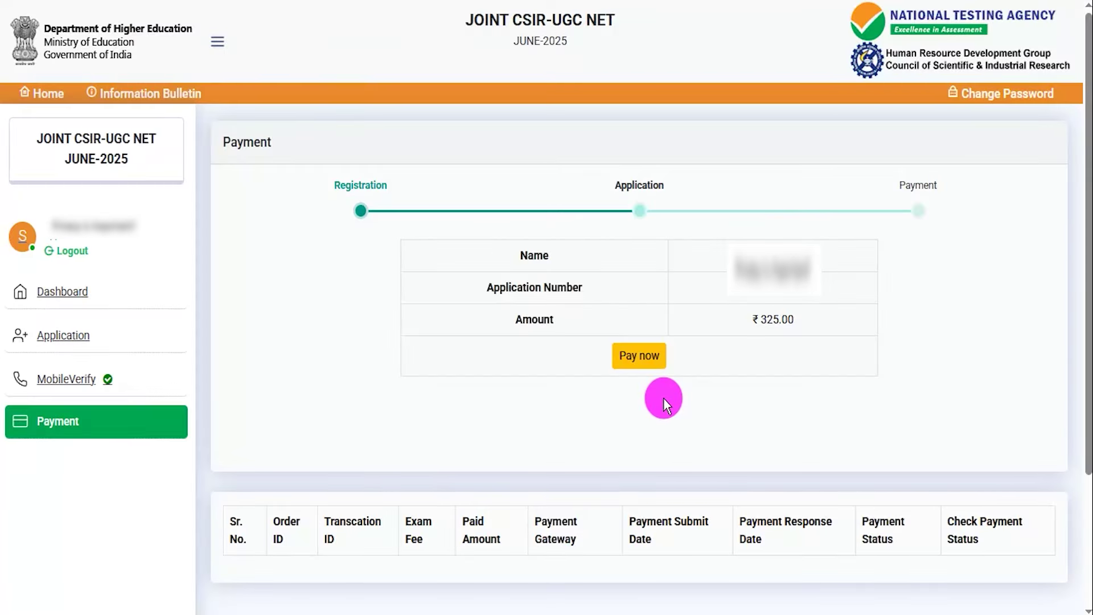
{"action": "left_click_drag", "start_coordinate": [852, 348], "coordinate": [675, 357]}
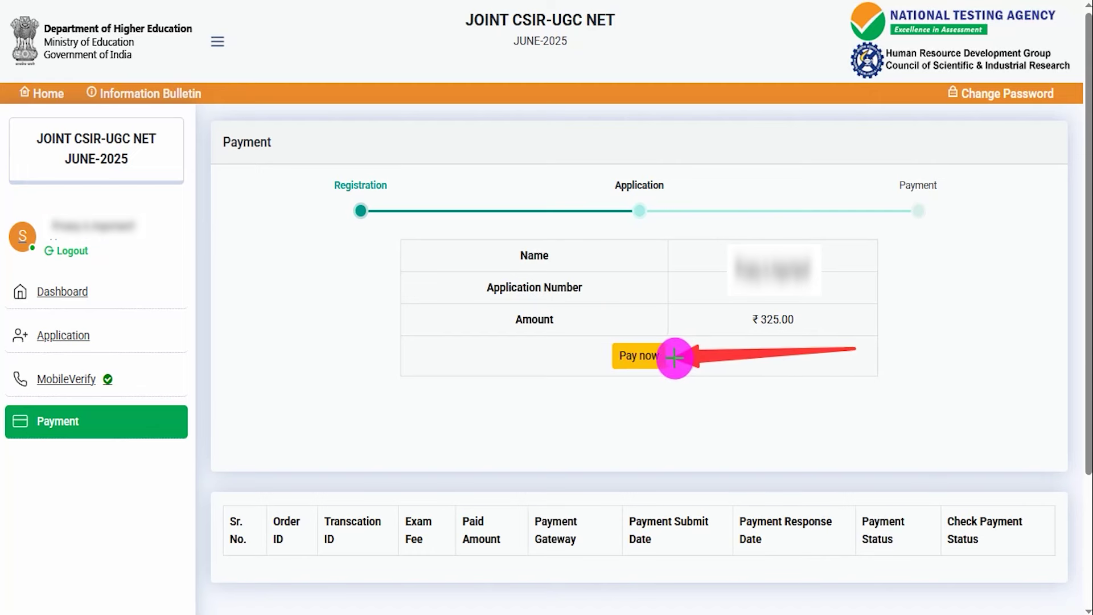
Start paying the ₹325.00 application fee with SBI Epay as the payment gateway
{"action": "left_click", "coordinate": [654, 356]}
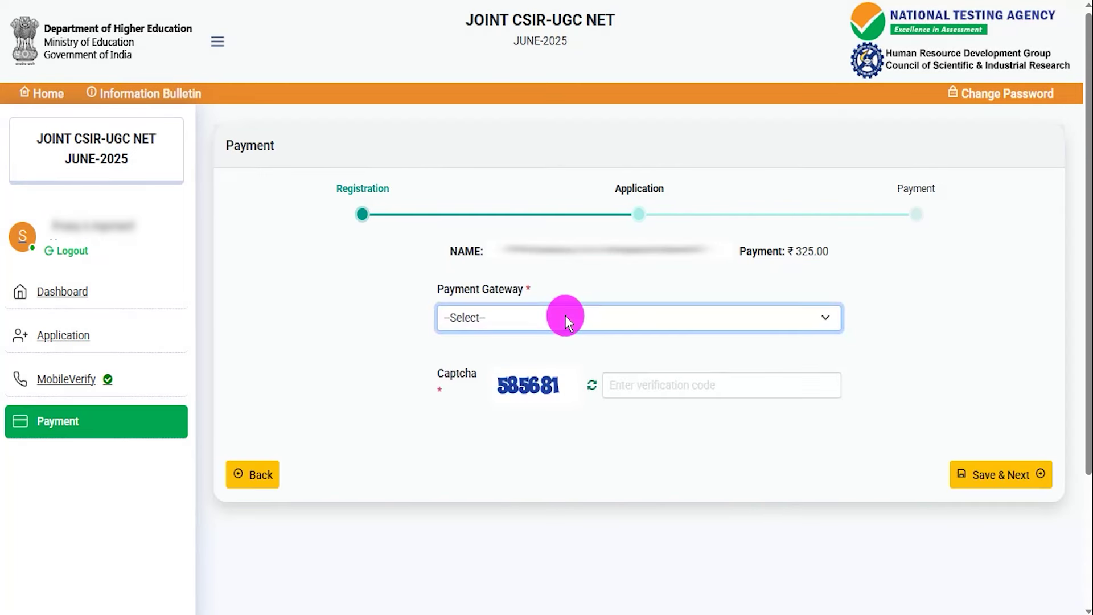
{"action": "left_click", "coordinate": [565, 317]}
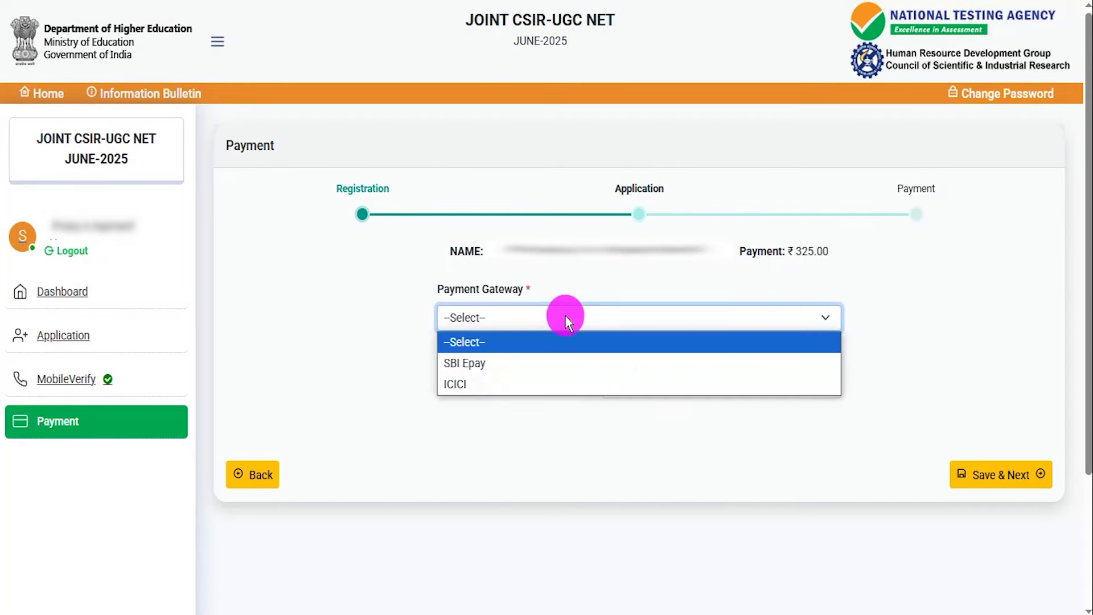
{"action": "left_click", "coordinate": [465, 366]}
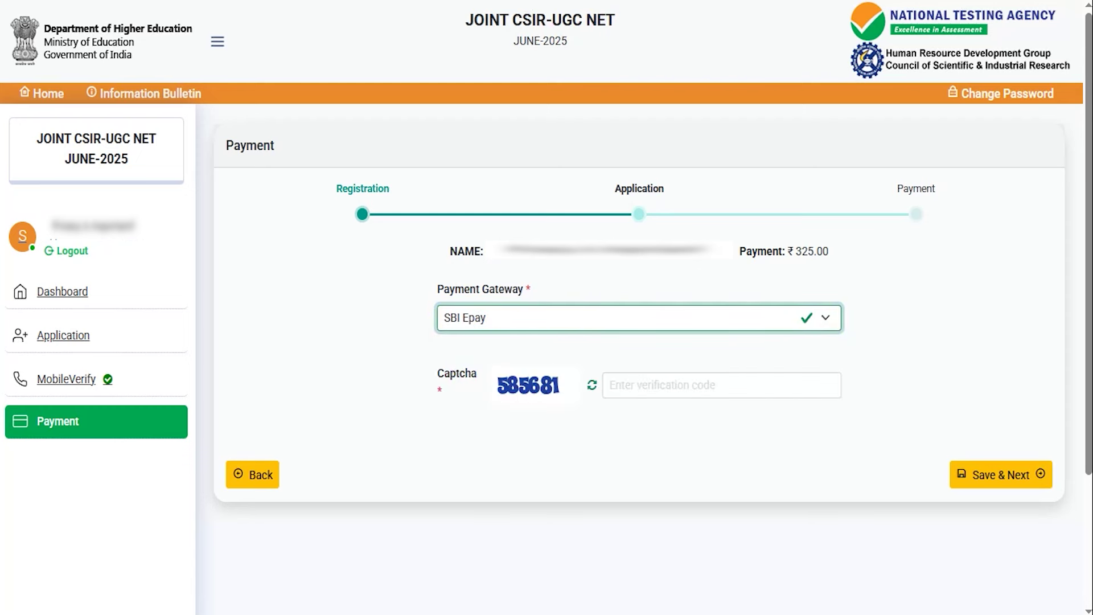
{"action": "left_click_drag", "start_coordinate": [504, 398], "coordinate": [542, 398]}
{"action": "left_click_drag", "start_coordinate": [668, 387], "coordinate": [713, 355]}
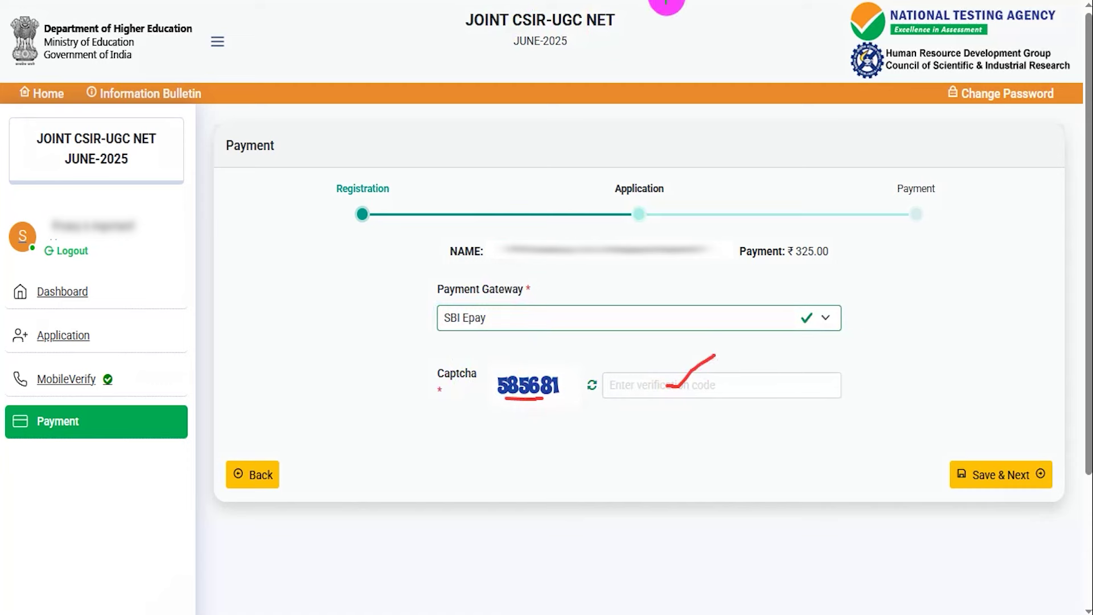
{"action": "left_click_drag", "start_coordinate": [743, 482], "coordinate": [933, 467]}
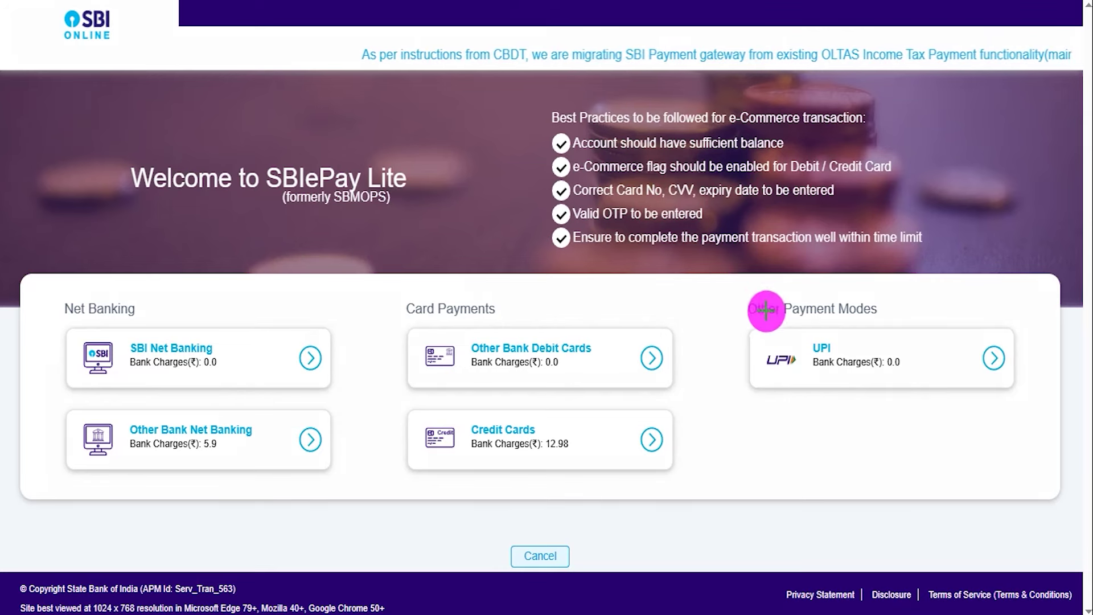
Choose UPI for the ₹325.00 fee, try VPA / UPI ID, then switch to QR code
{"action": "left_click_drag", "start_coordinate": [736, 317], "coordinate": [1030, 406]}
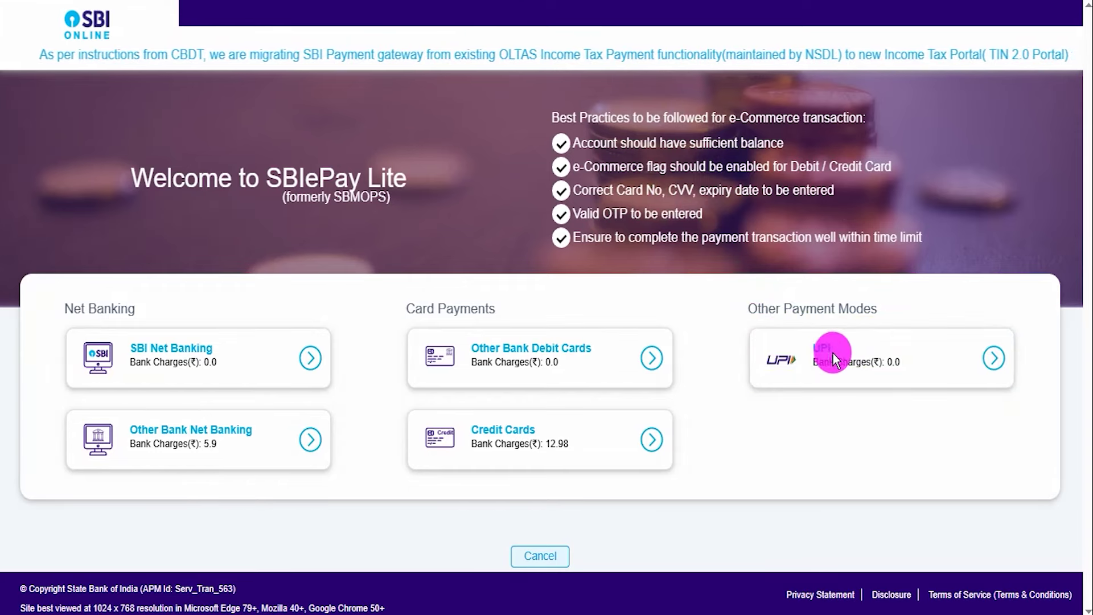
{"action": "left_click", "coordinate": [985, 359]}
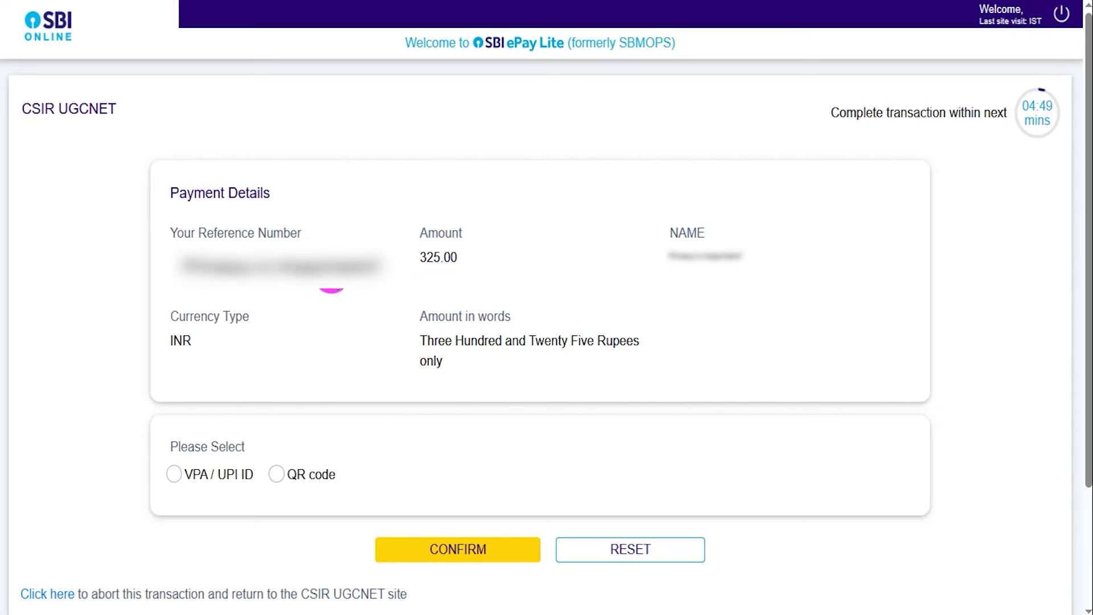
{"action": "left_click", "coordinate": [174, 474]}
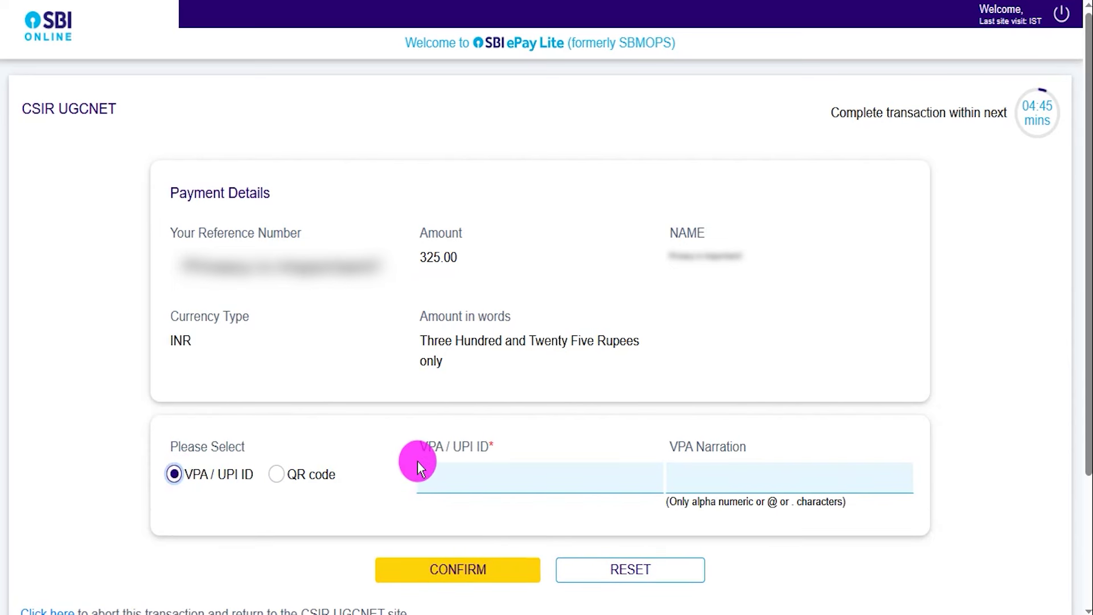
{"action": "left_click", "coordinate": [462, 477]}
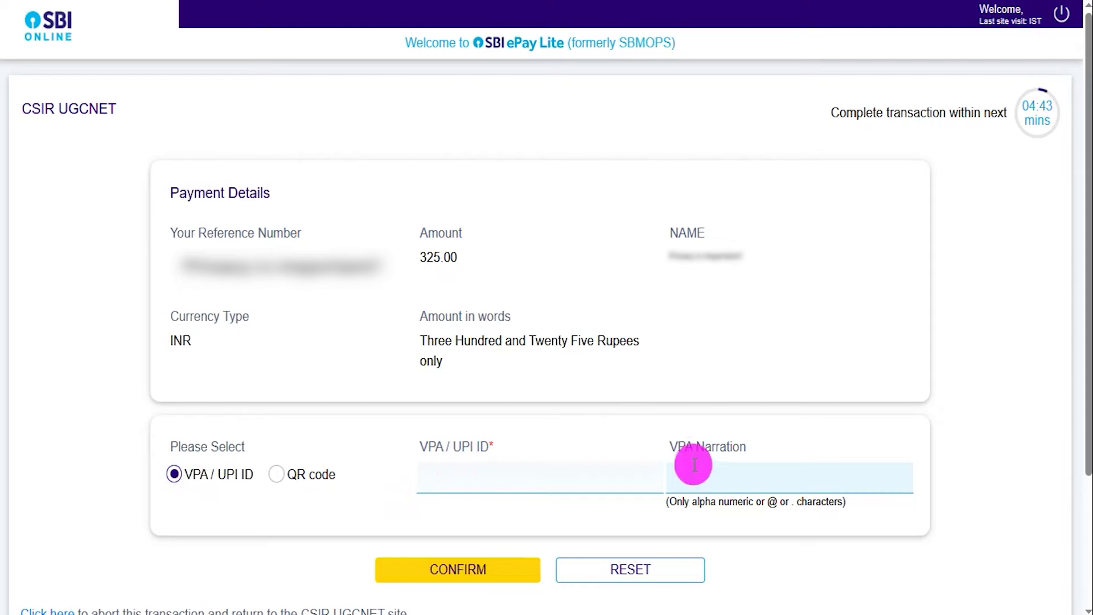
{"action": "left_click", "coordinate": [683, 445]}
{"action": "left_click", "coordinate": [735, 53]}
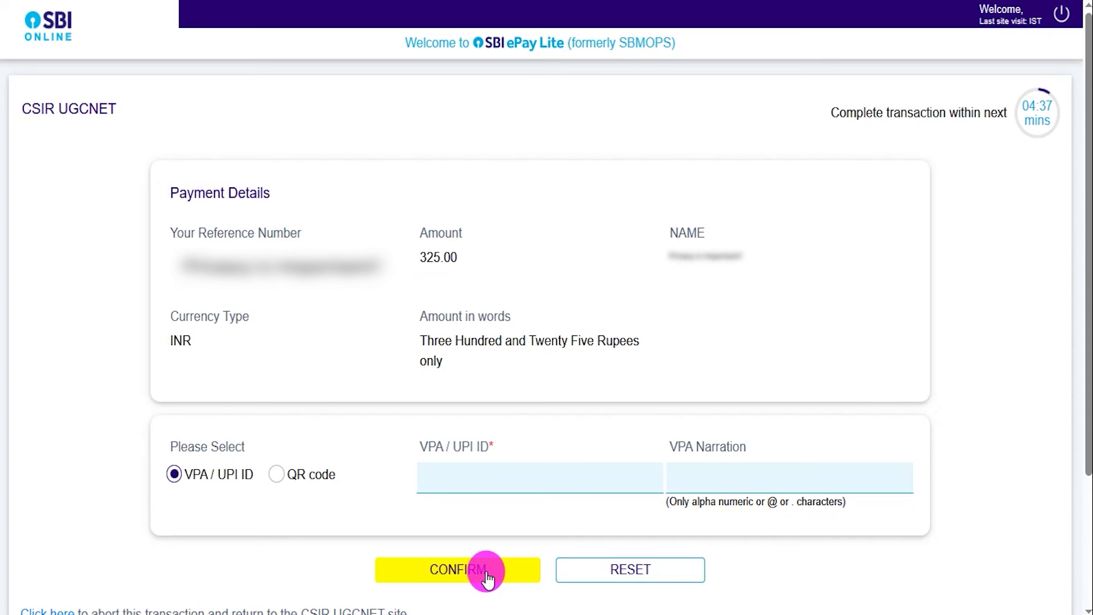
{"action": "left_click", "coordinate": [281, 475]}
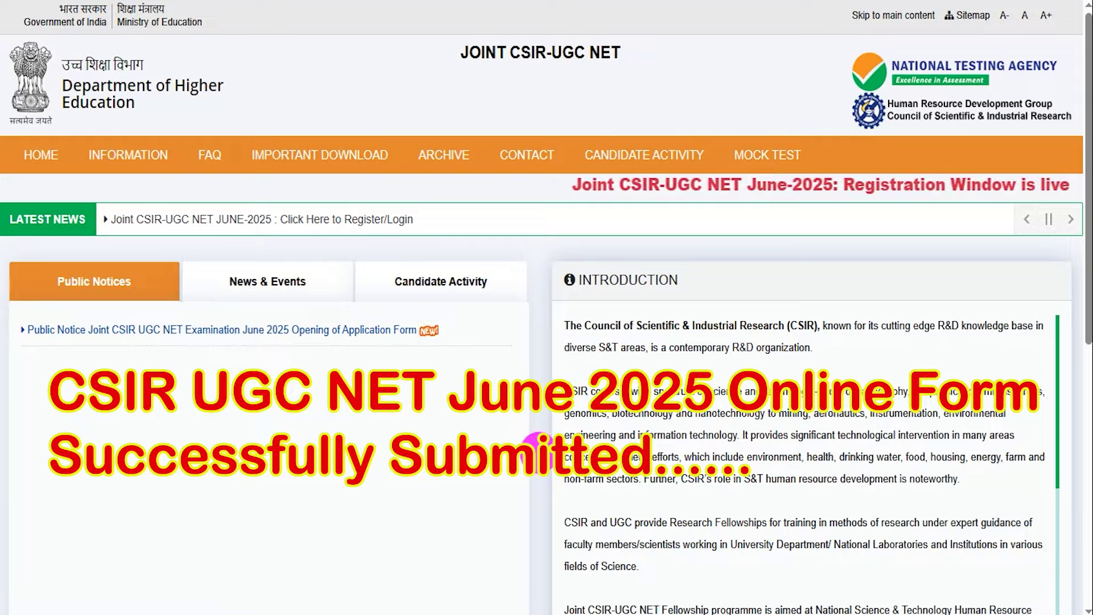
{"action": "scroll", "coordinate": [538, 455], "scroll_direction": "down", "scroll_amount": 15}
{"action": "scroll", "coordinate": [538, 455], "scroll_direction": "up", "scroll_amount": 15}
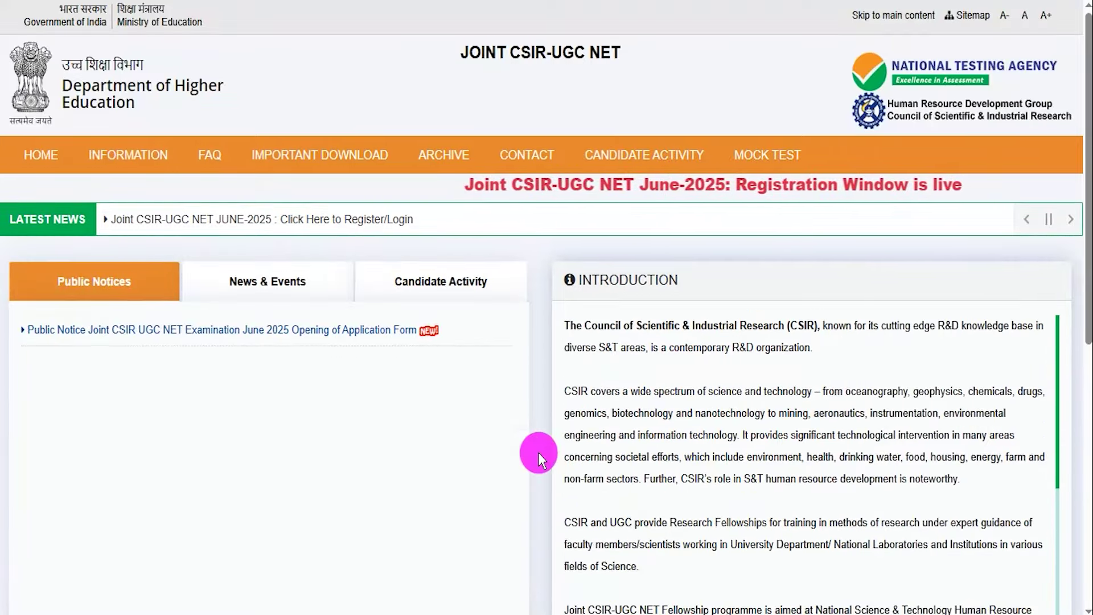
{"action": "left_click_drag", "start_coordinate": [578, 280], "coordinate": [597, 279]}
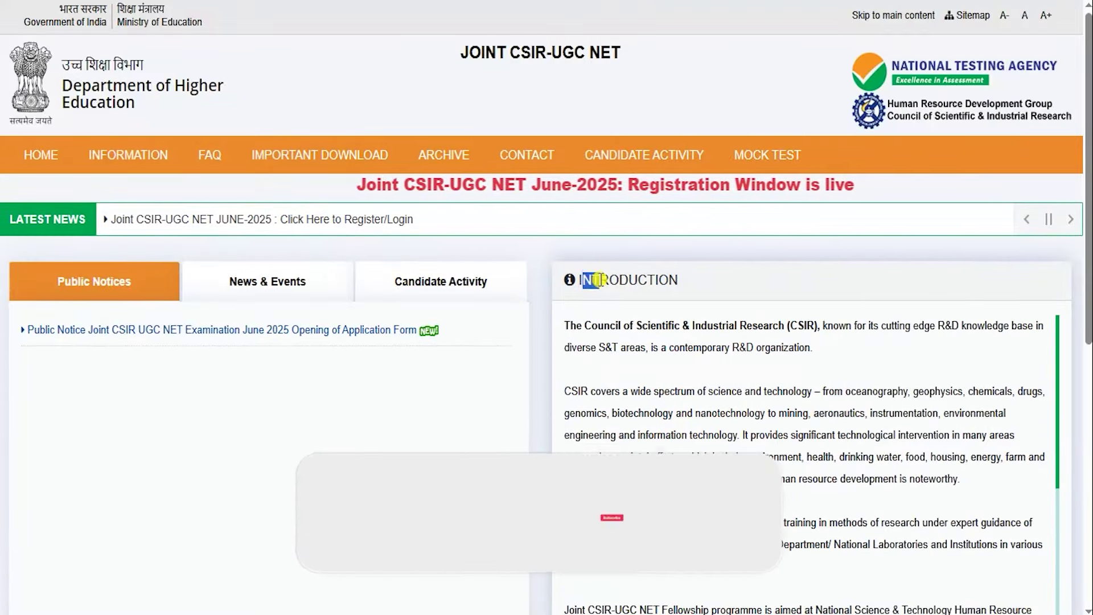
{"action": "left_click", "coordinate": [85, 158]}
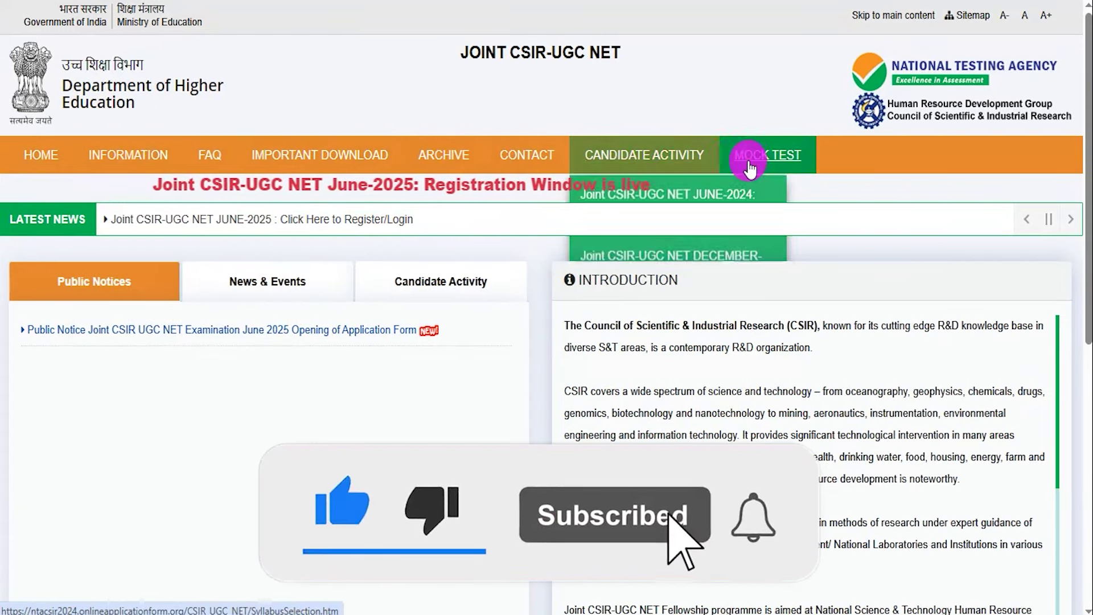
{"action": "left_click_drag", "start_coordinate": [600, 277], "coordinate": [628, 278]}
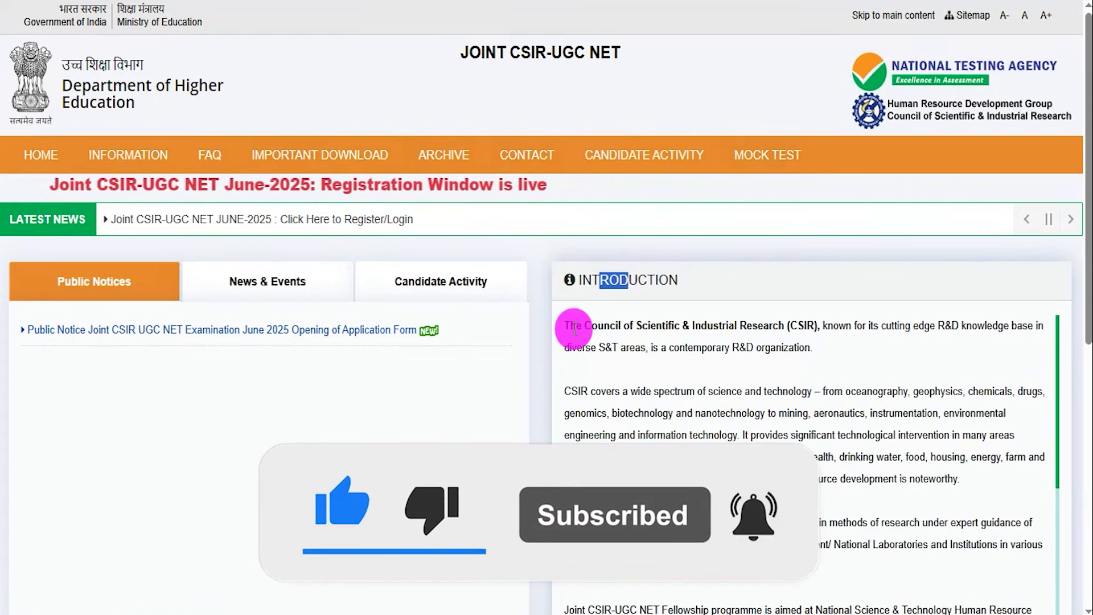